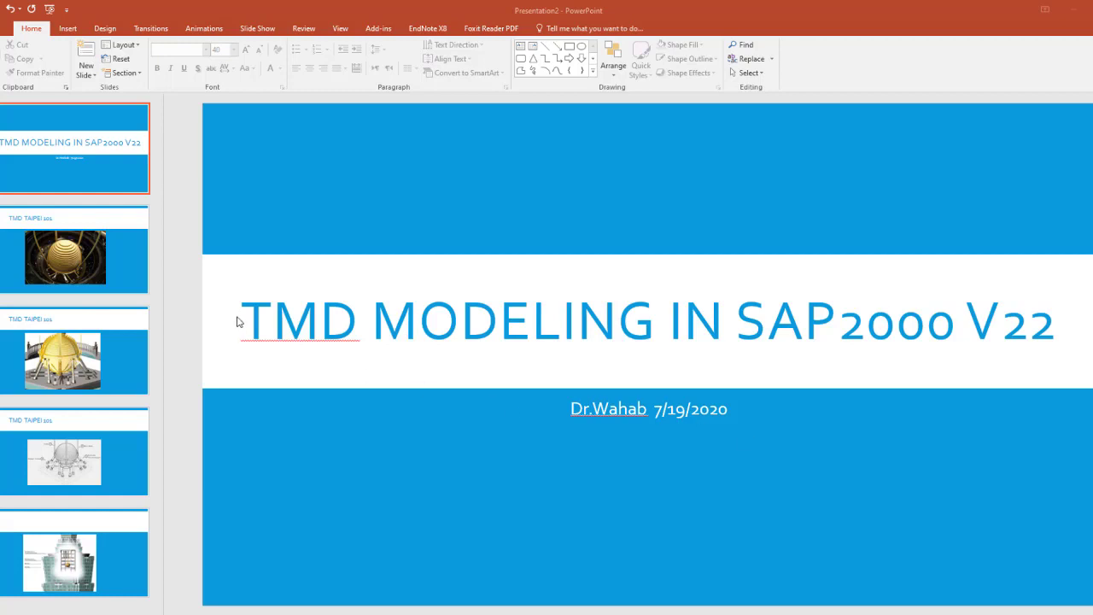
Show the 'TMD TAIPEI 101' slide with the photo of the golden damper sphere
click(90, 268)
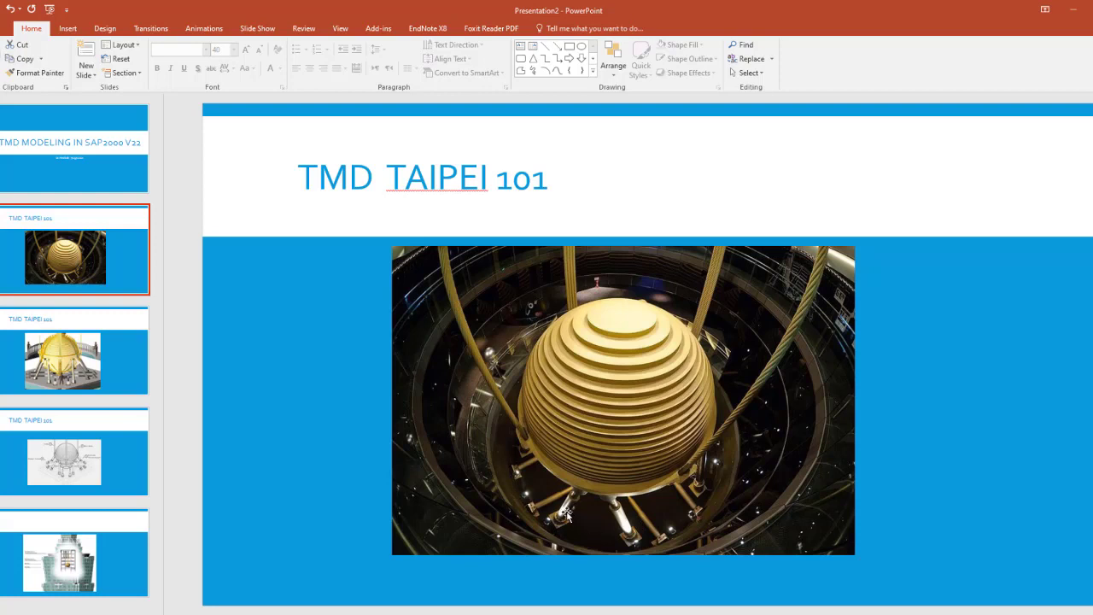
Page through slides 3–5 to the Taipei 101 cutaway showing its suspended damper sphere
scroll(567, 513, down, 1)
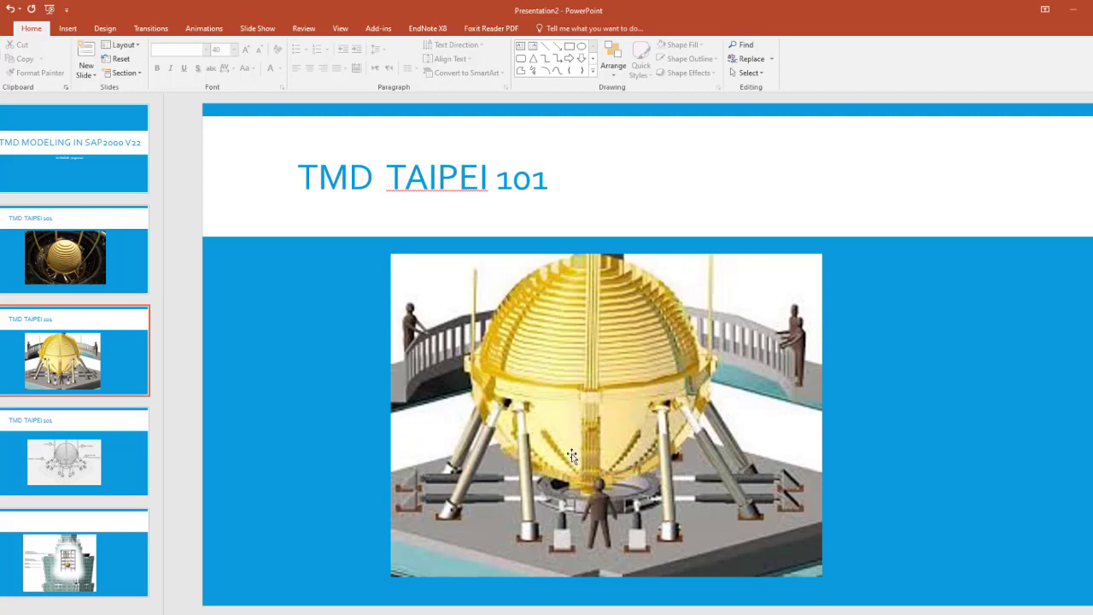
scroll(566, 453, down, 1)
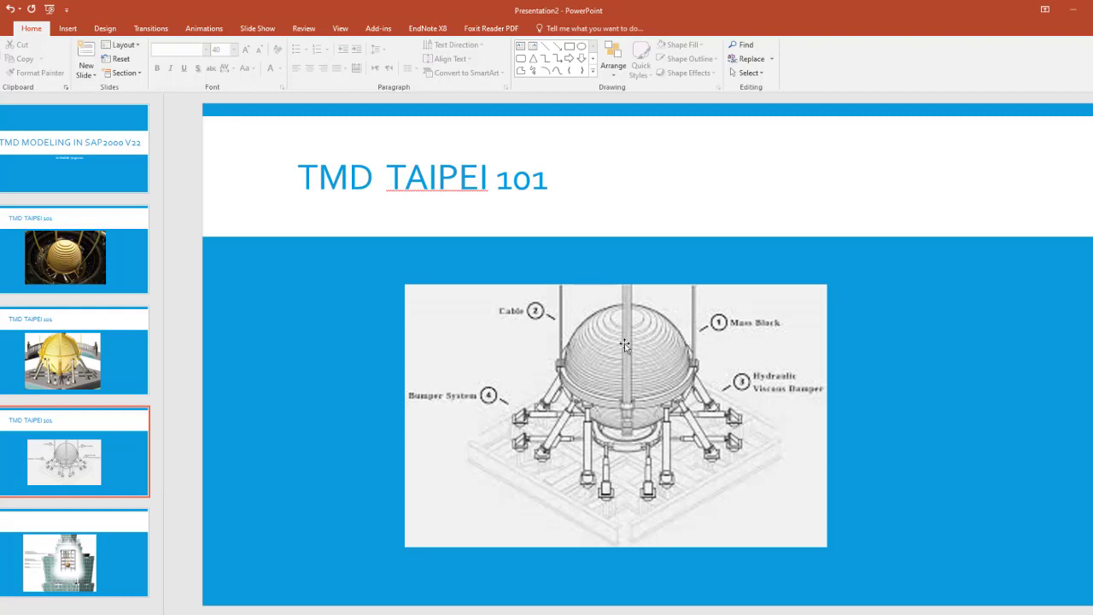
right_click(295, 388)
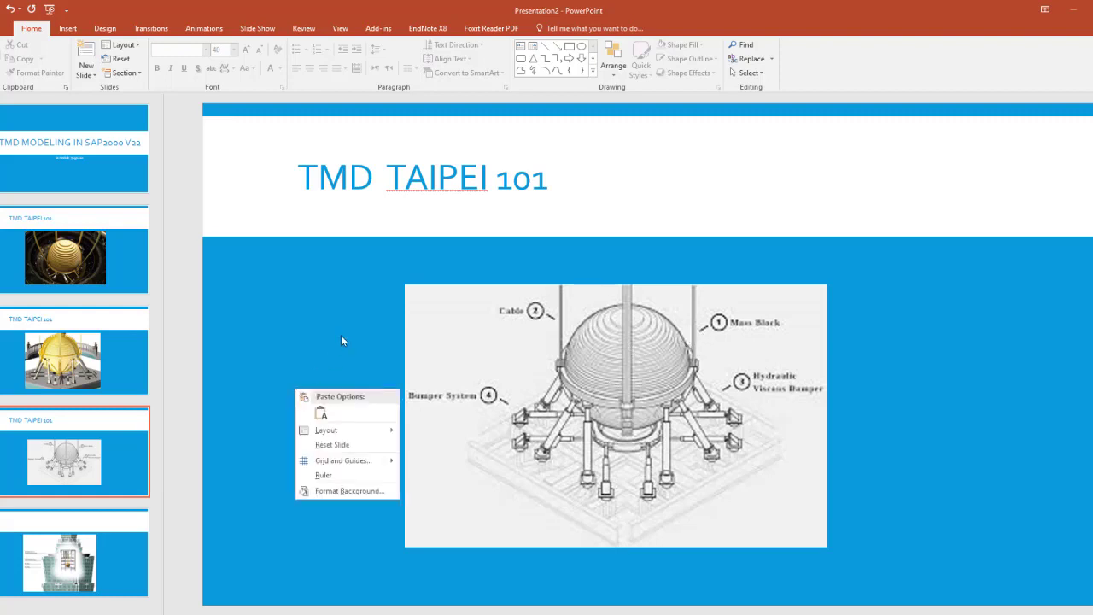
key(Escape)
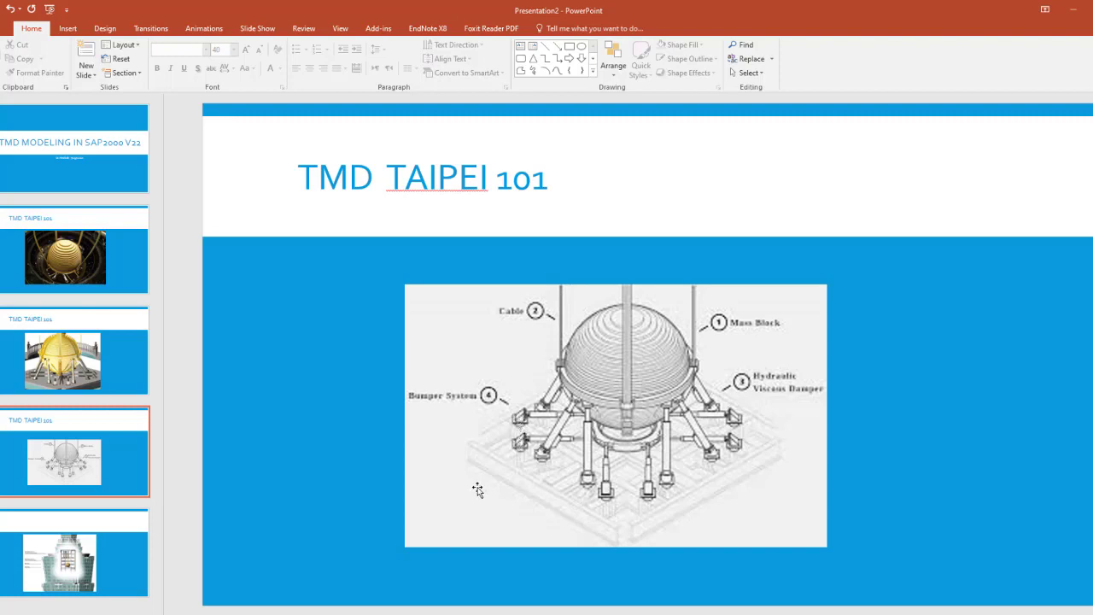
scroll(477, 486, down, 1)
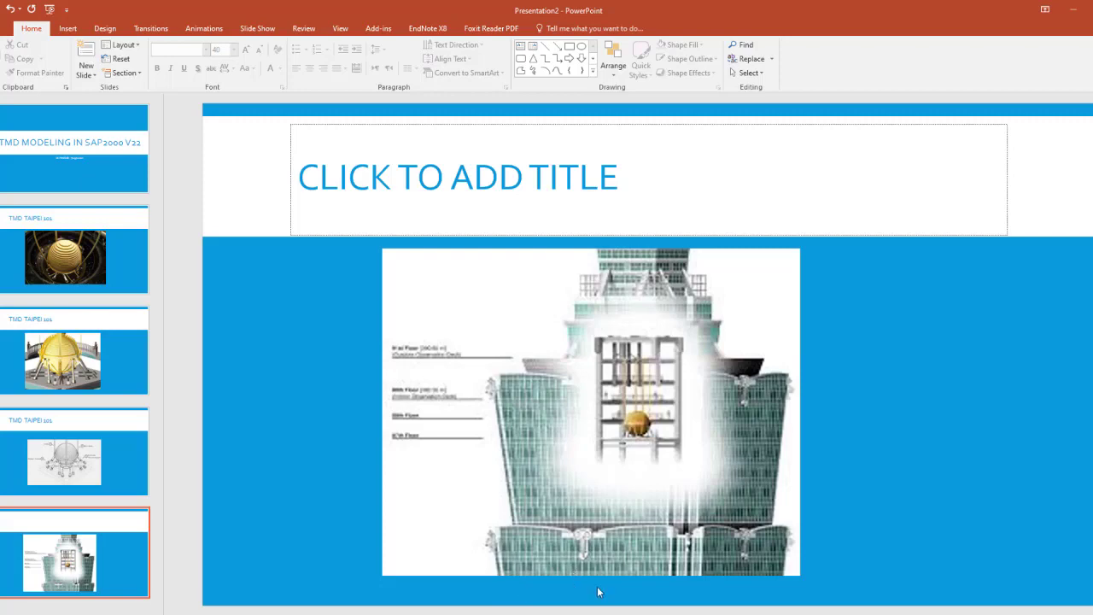
In Foxit Reader, scroll back to Fig. 5.1, the SDOF–TMD diagram with equations 5.1–5.5
click(671, 587)
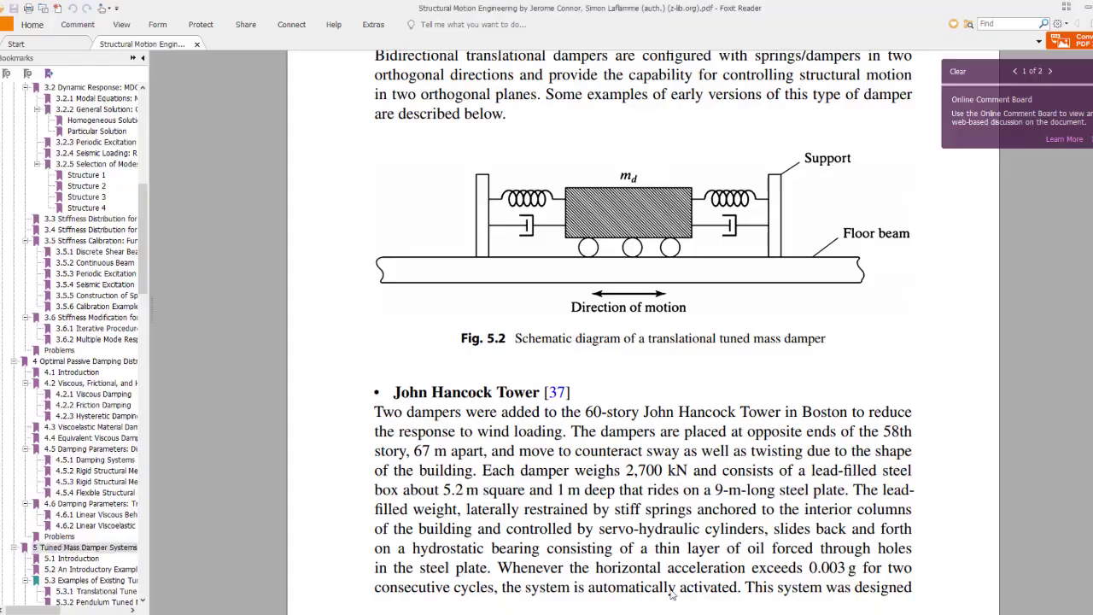
scroll(636, 441, up, 10)
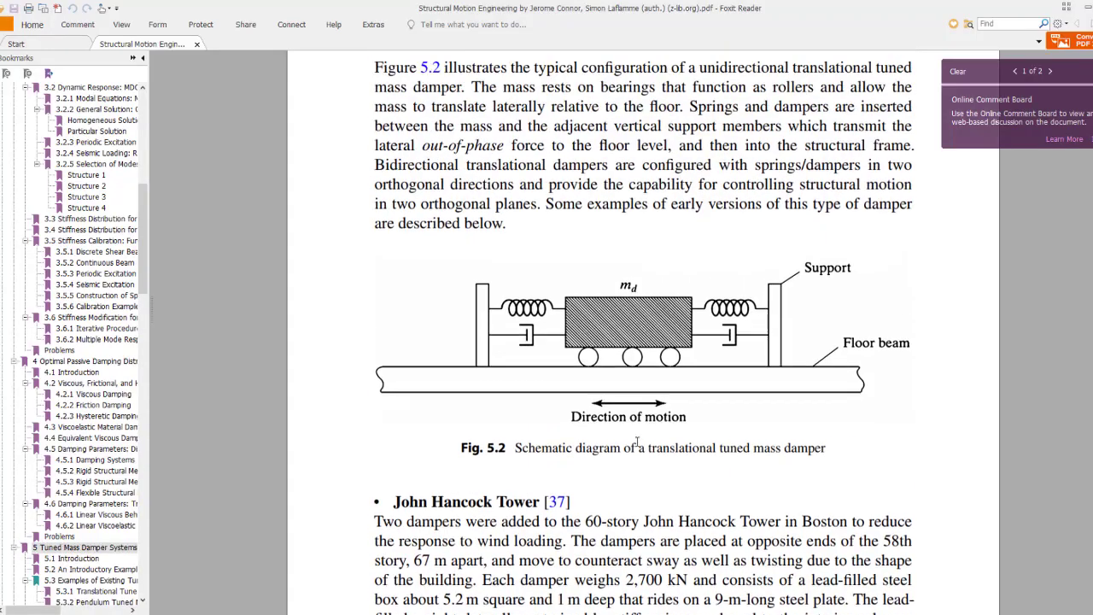
scroll(636, 443, up, 5)
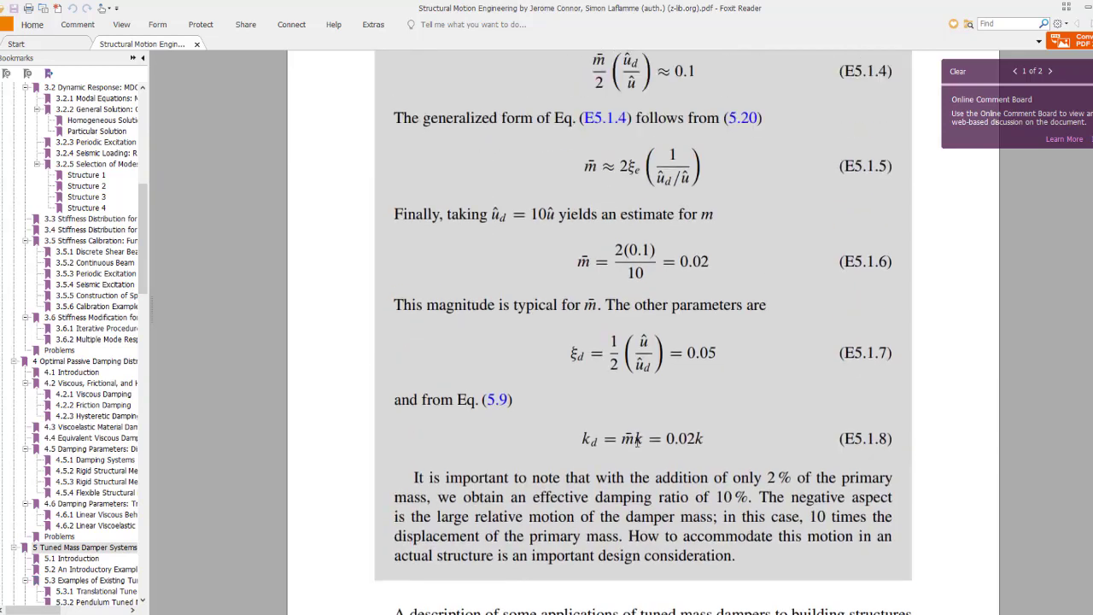
scroll(636, 441, up, 10)
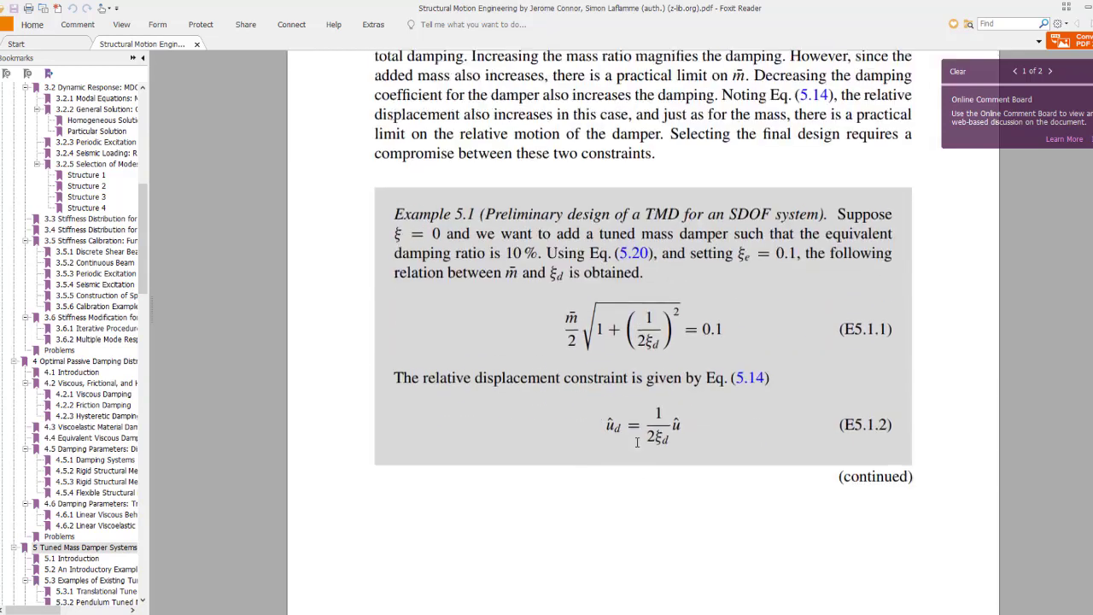
scroll(636, 442, up, 5)
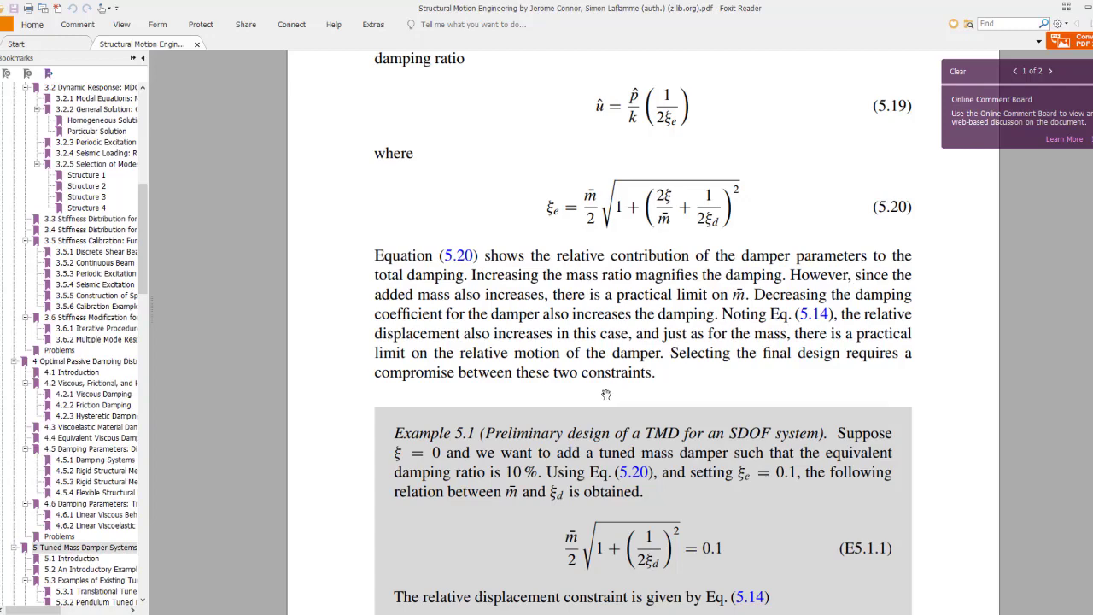
scroll(606, 394, up, 10)
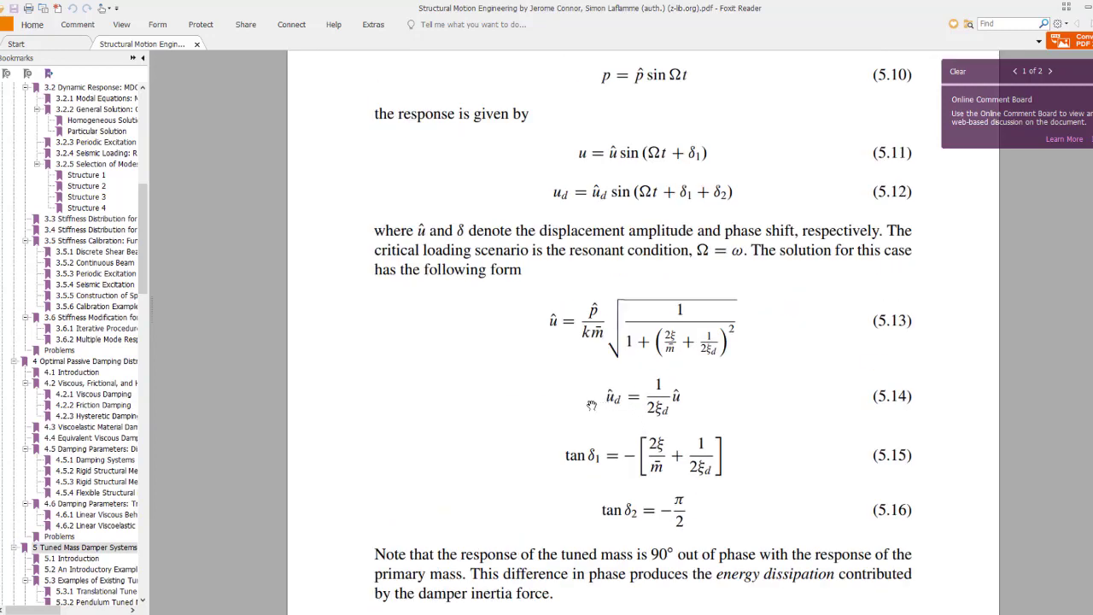
scroll(583, 405, down, 3)
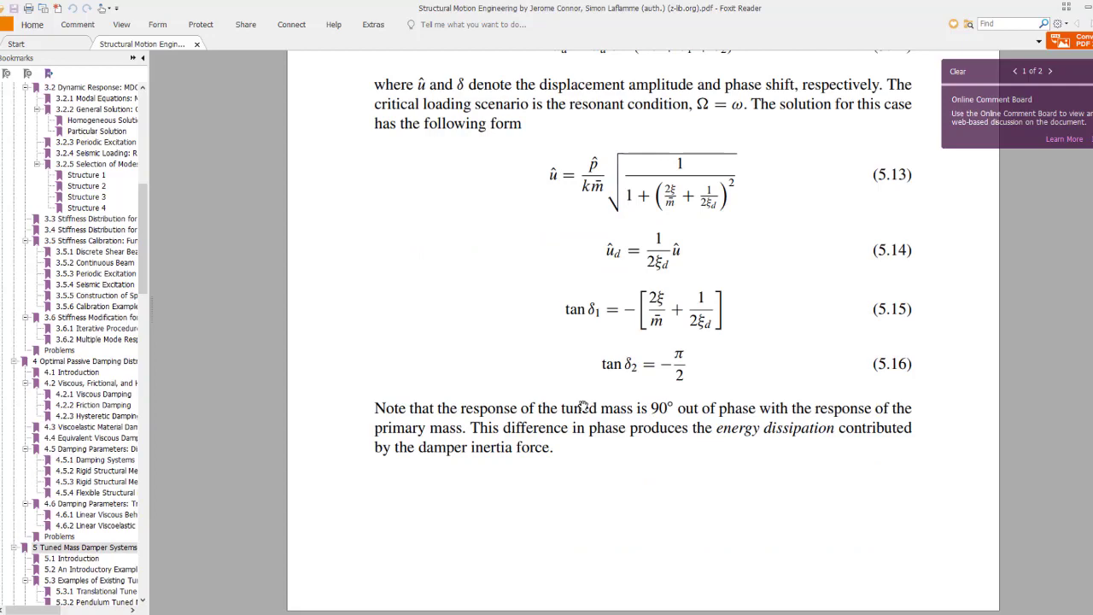
scroll(647, 392, up, 15)
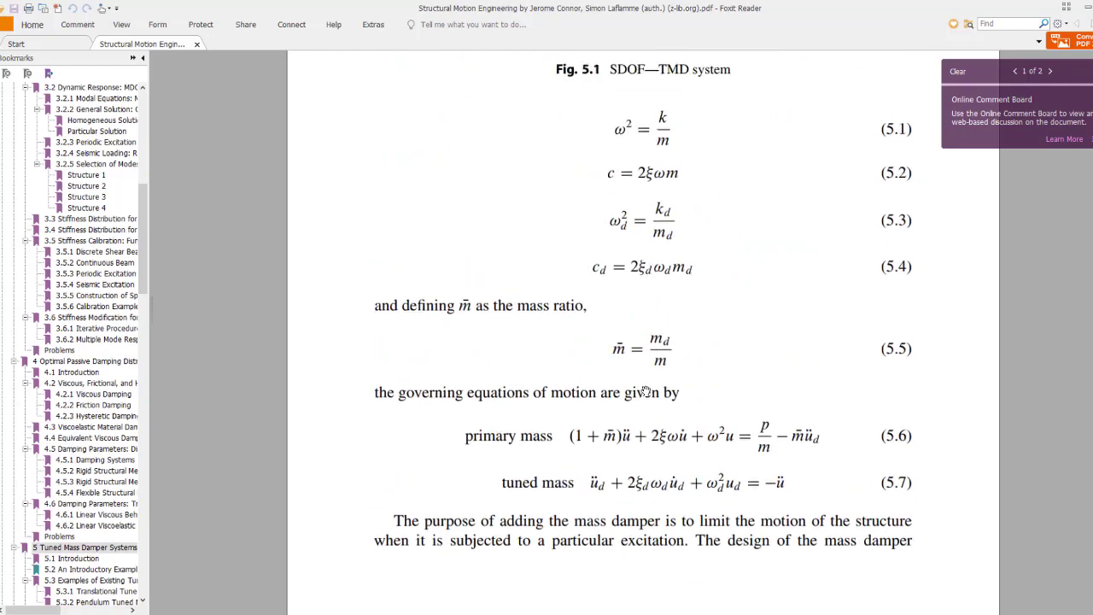
scroll(645, 266, up, 5)
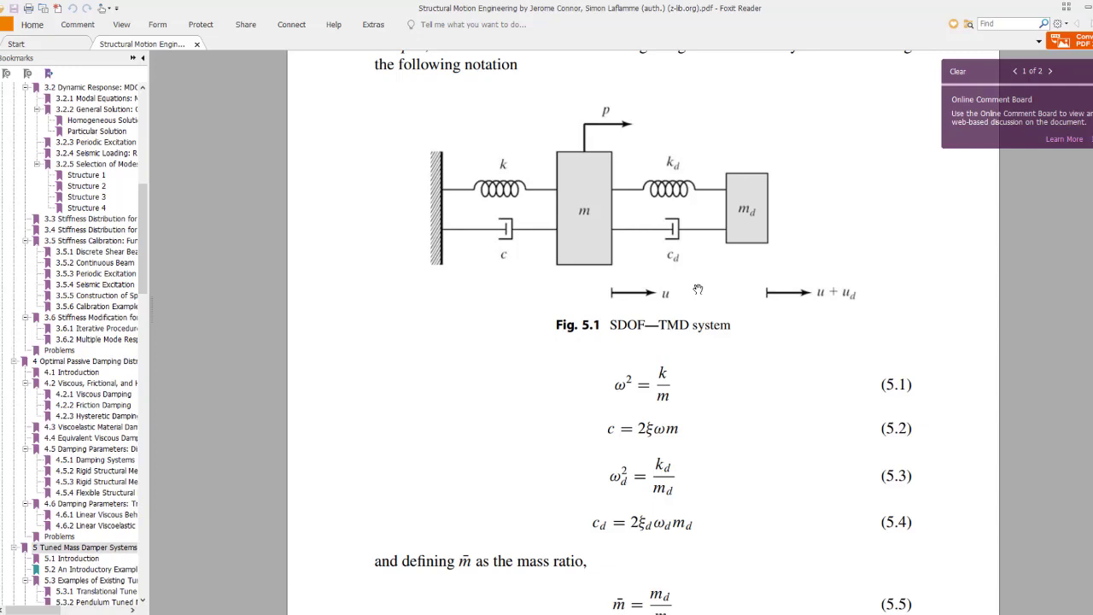
Read through Fig. 5.1 and the equations of motion 5.1–5.7
scroll(697, 290, down, 2)
scroll(687, 343, down, 1)
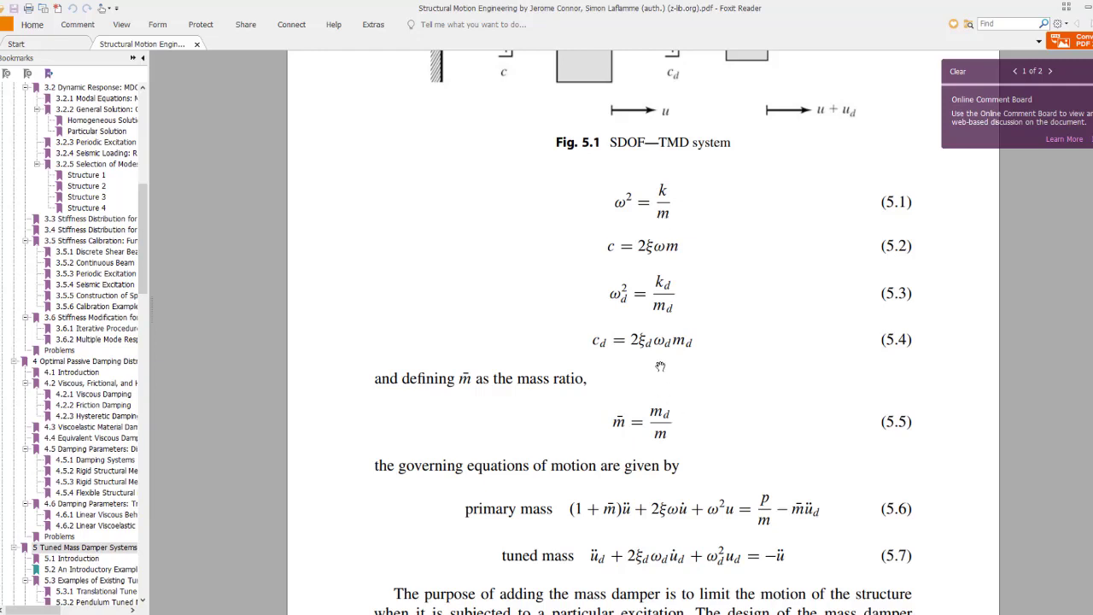
scroll(660, 366, up, 2)
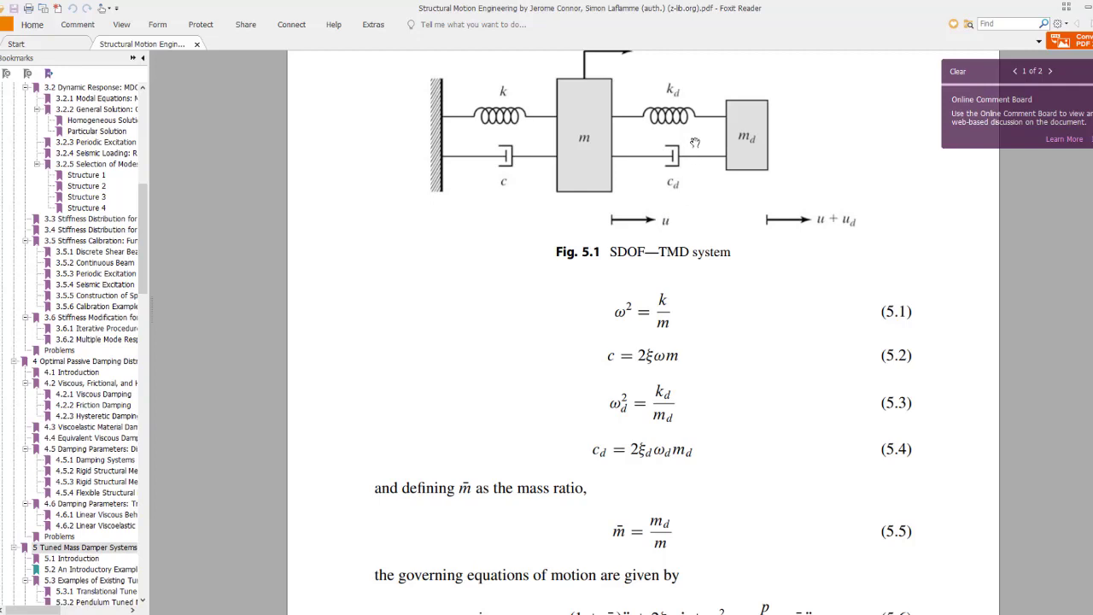
scroll(694, 333, down, 3)
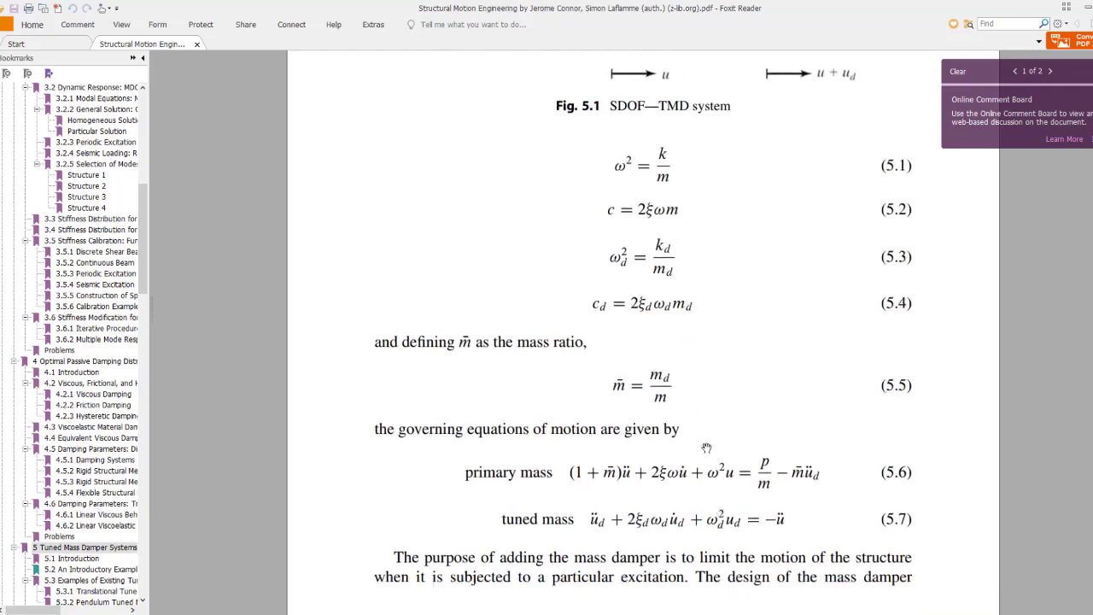
scroll(706, 448, up, 2)
scroll(706, 448, up, 1)
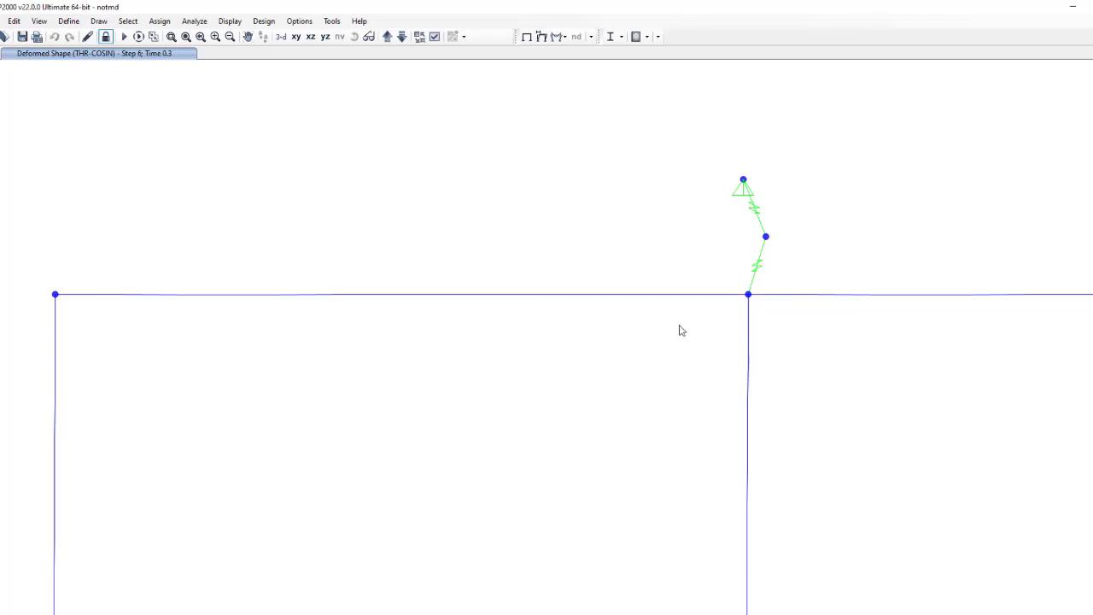
Unlock the SAP2000 model, discarding its analysis results
click(106, 37)
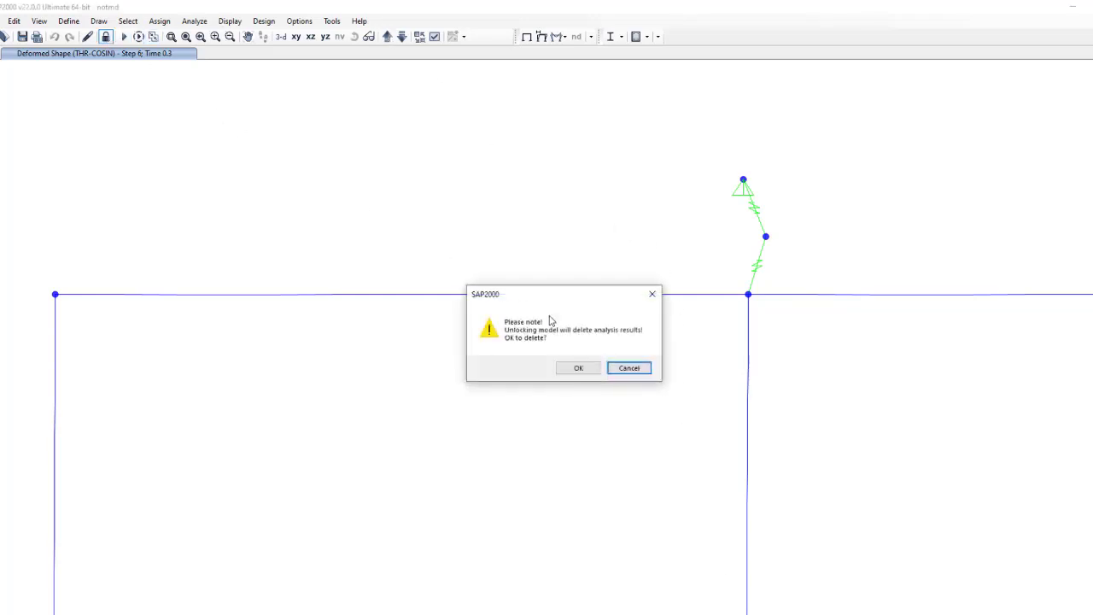
click(577, 368)
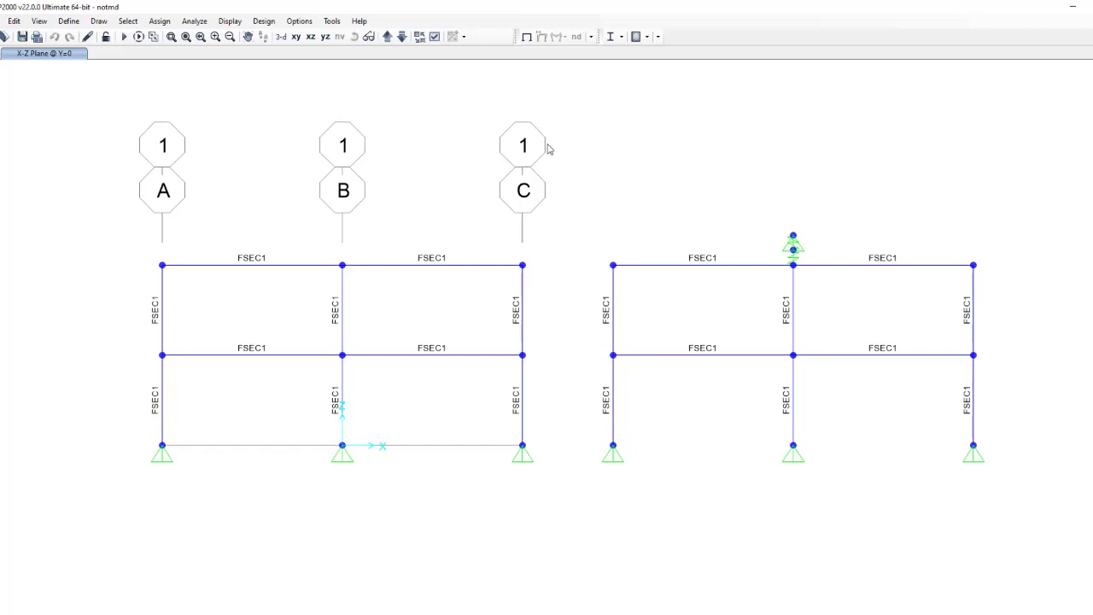
Select the base support joint at grid B, then restore the full view of both frames
click(336, 444)
scroll(799, 255, up, 5)
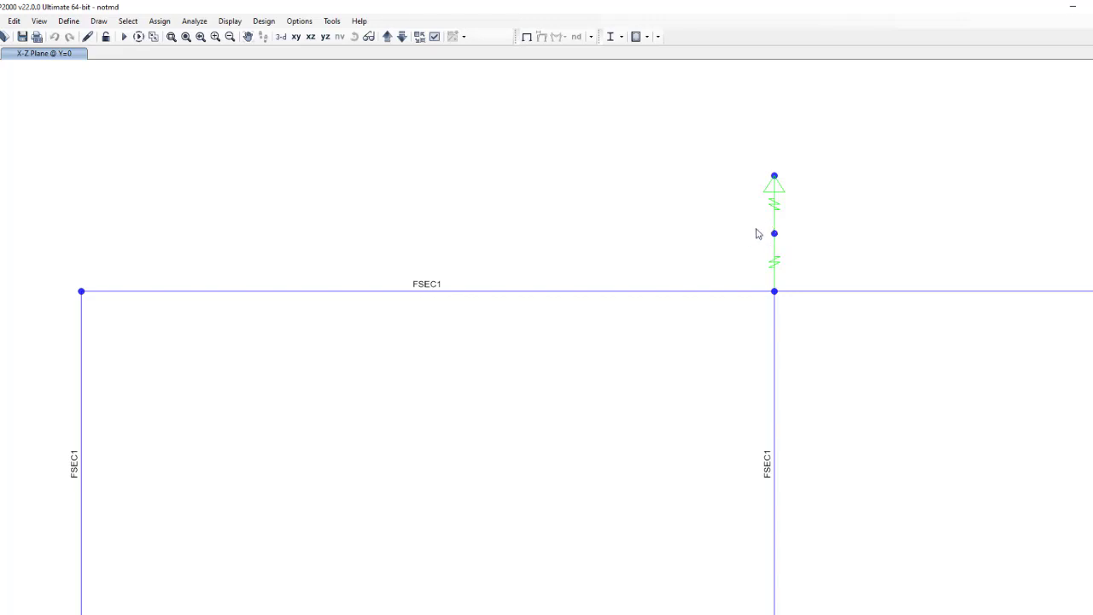
click(186, 37)
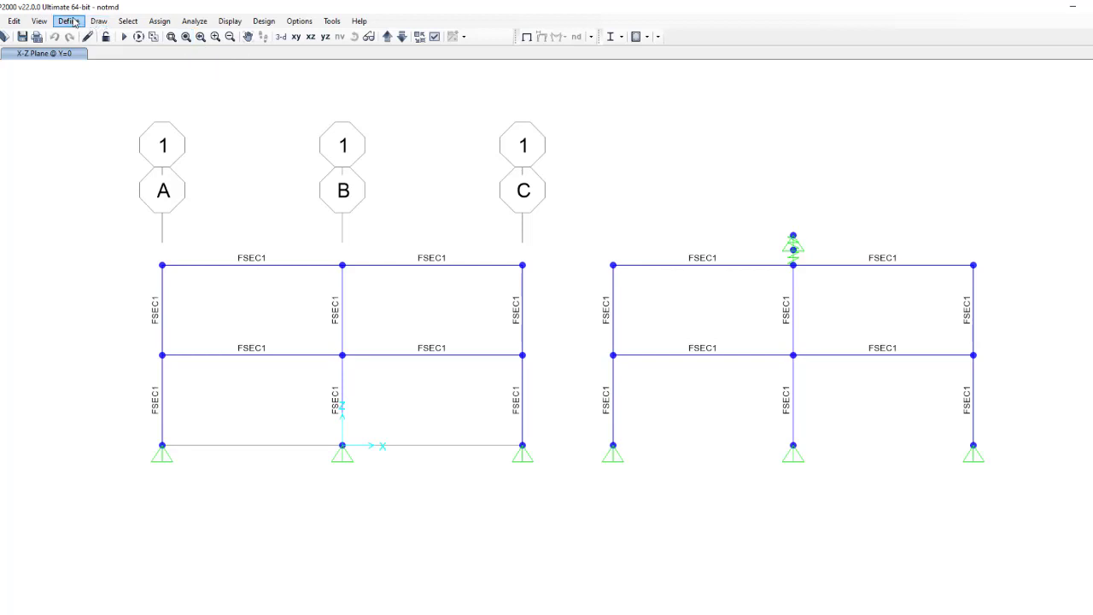
Delete the unused LIN2 link property from the link/support property definitions
click(68, 21)
mouse_move(135, 57)
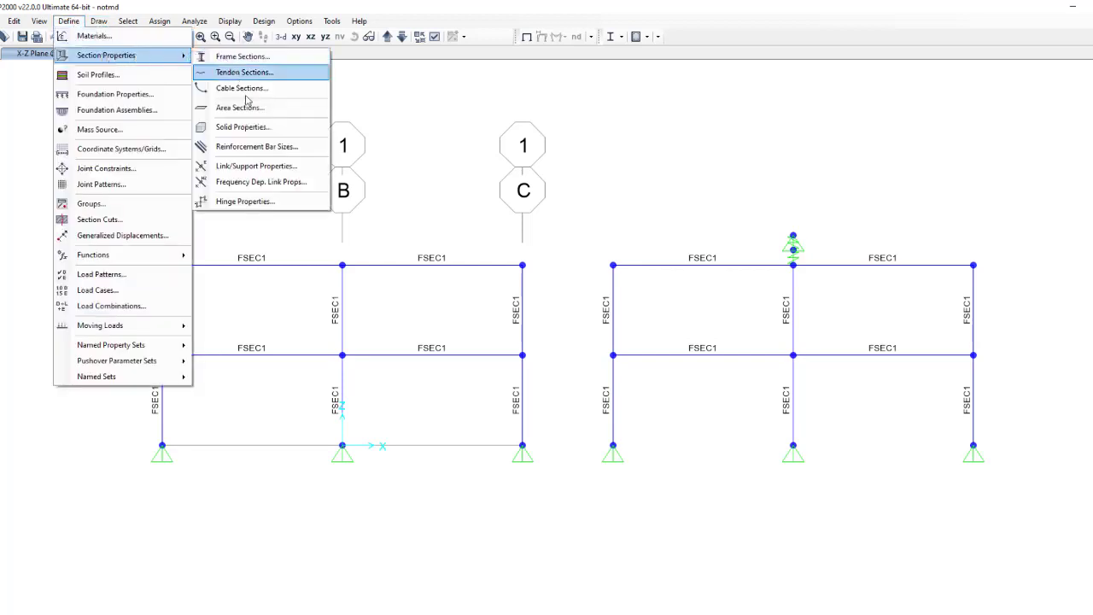
click(267, 166)
drag(561, 253, 533, 220)
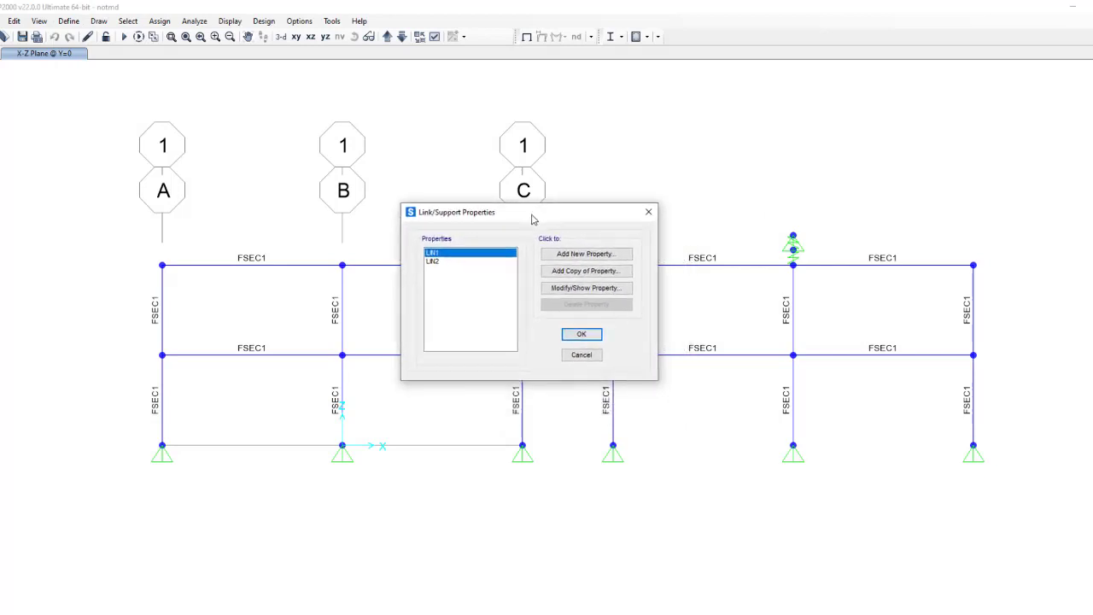
click(437, 263)
click(607, 306)
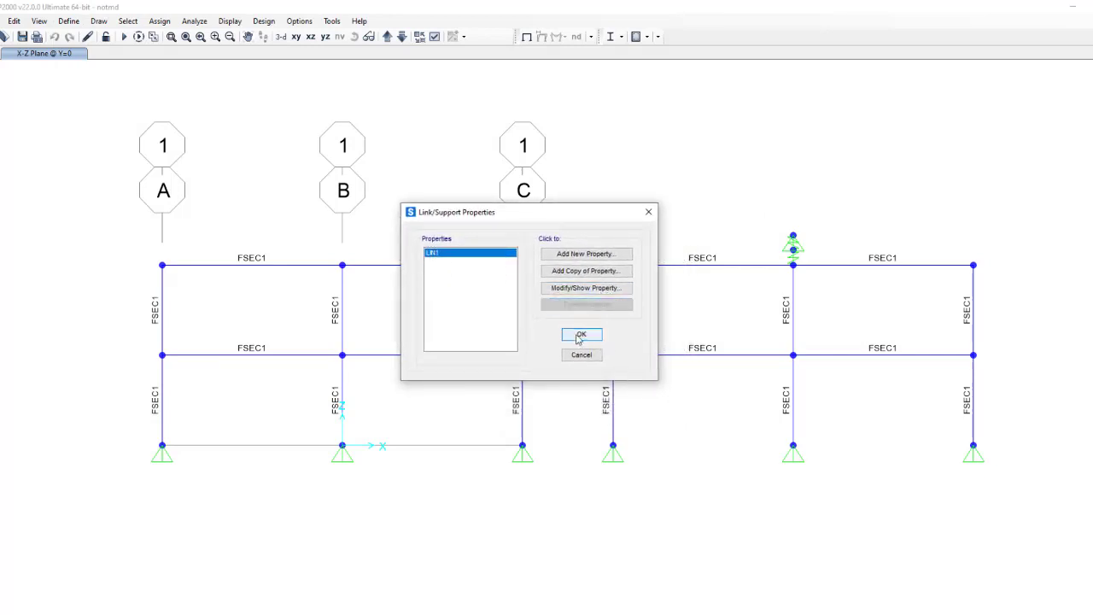
Show LIN1's stiffness and damping values for all directions
click(574, 287)
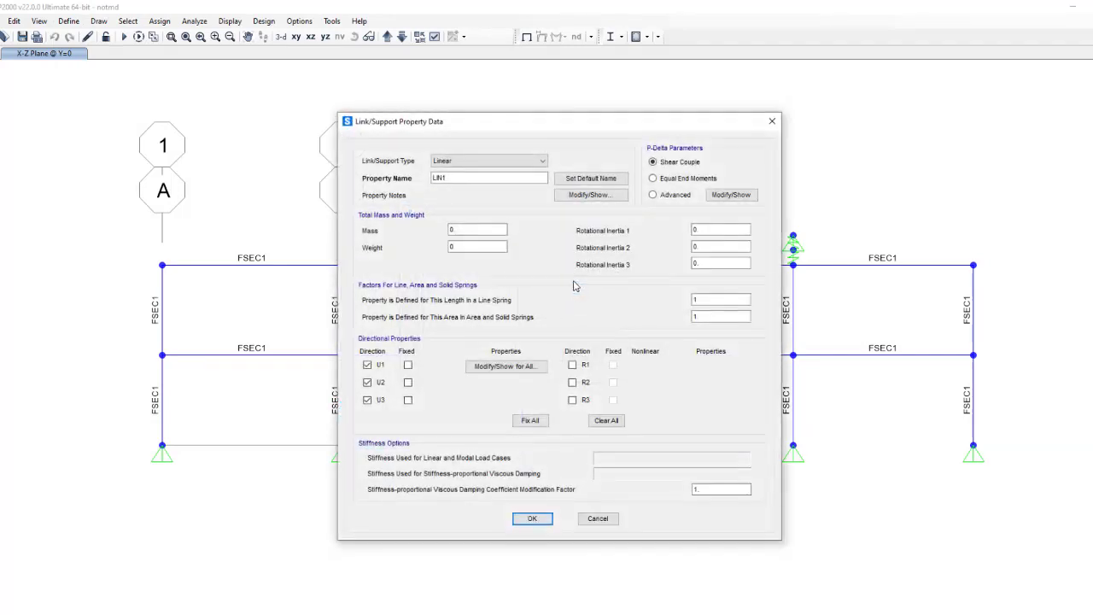
drag(578, 123, 444, 112)
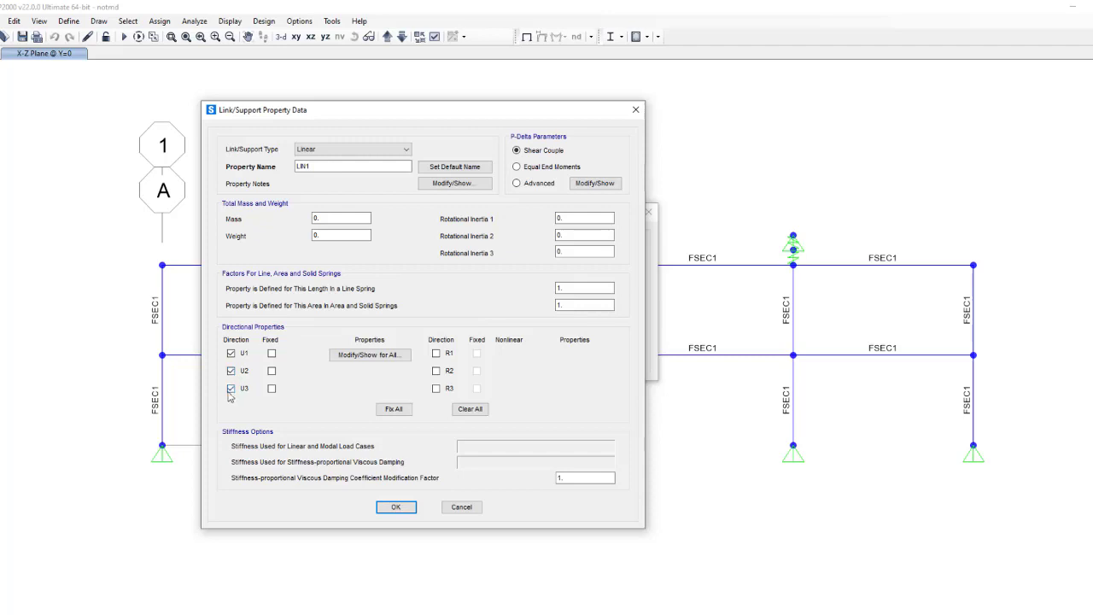
click(381, 357)
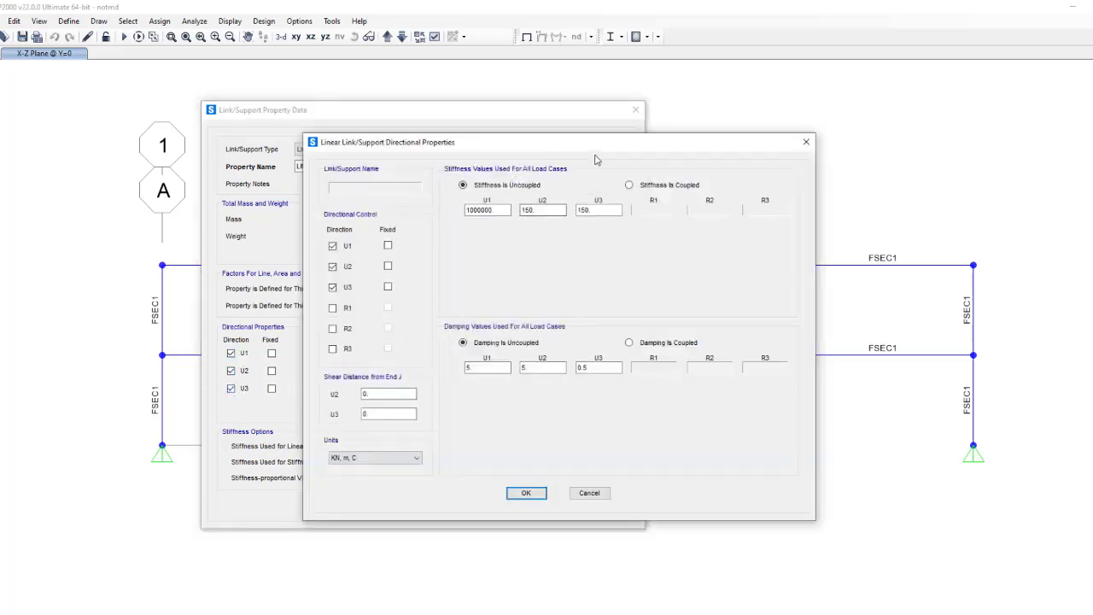
Check LIN1's U1–U3 stiffness 1000000/150/150 and damping 5/5/0.5, then accept both dialogs
drag(605, 143, 505, 138)
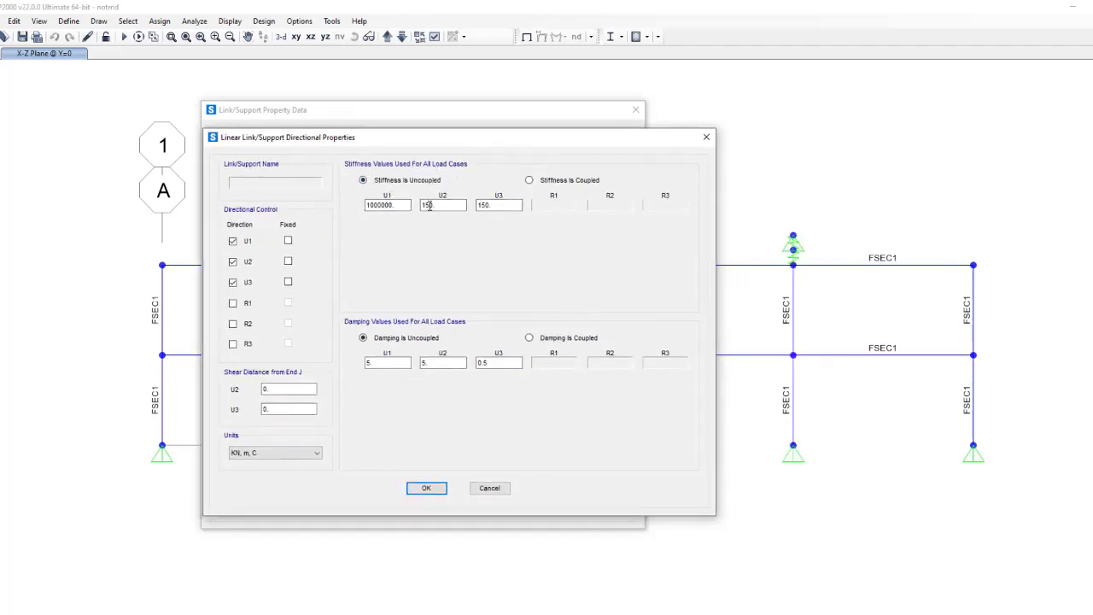
double_click(495, 204)
key(shift+Tab)
key(shift+Tab)
drag(402, 206, 378, 206)
drag(404, 205, 366, 212)
click(392, 364)
drag(392, 365, 369, 363)
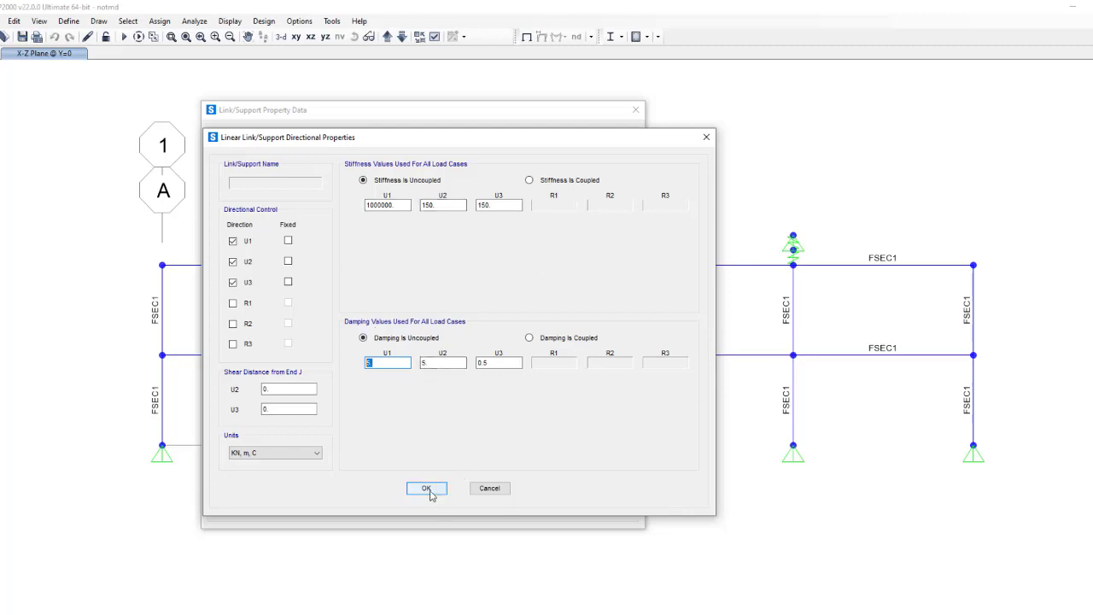
drag(431, 494, 495, 432)
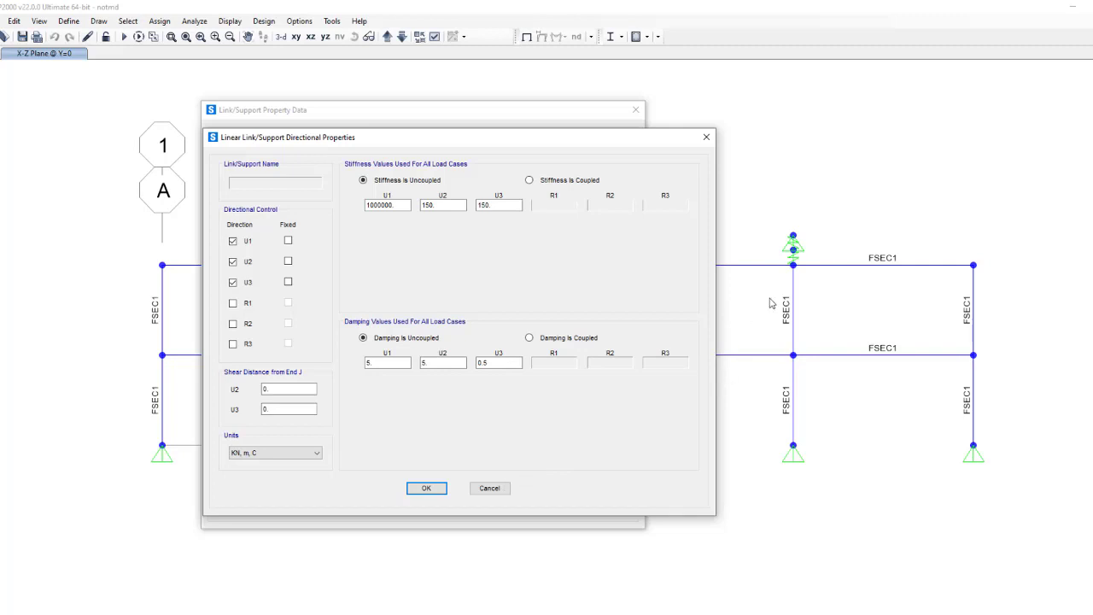
click(427, 491)
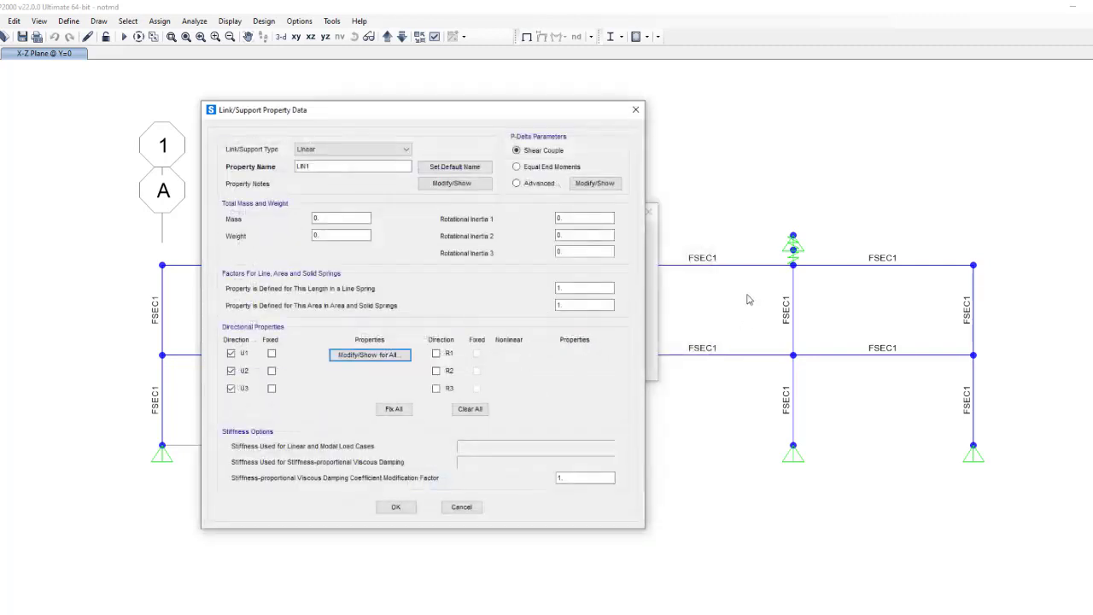
click(403, 509)
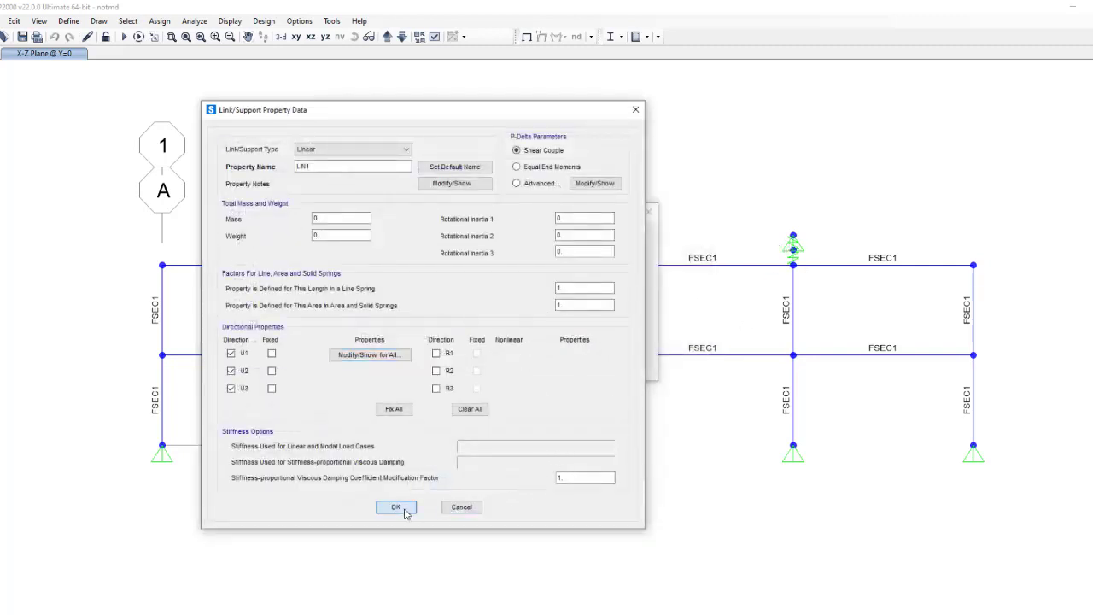
Close the link properties list and display section names on links, showing the LIN1 labels
click(578, 335)
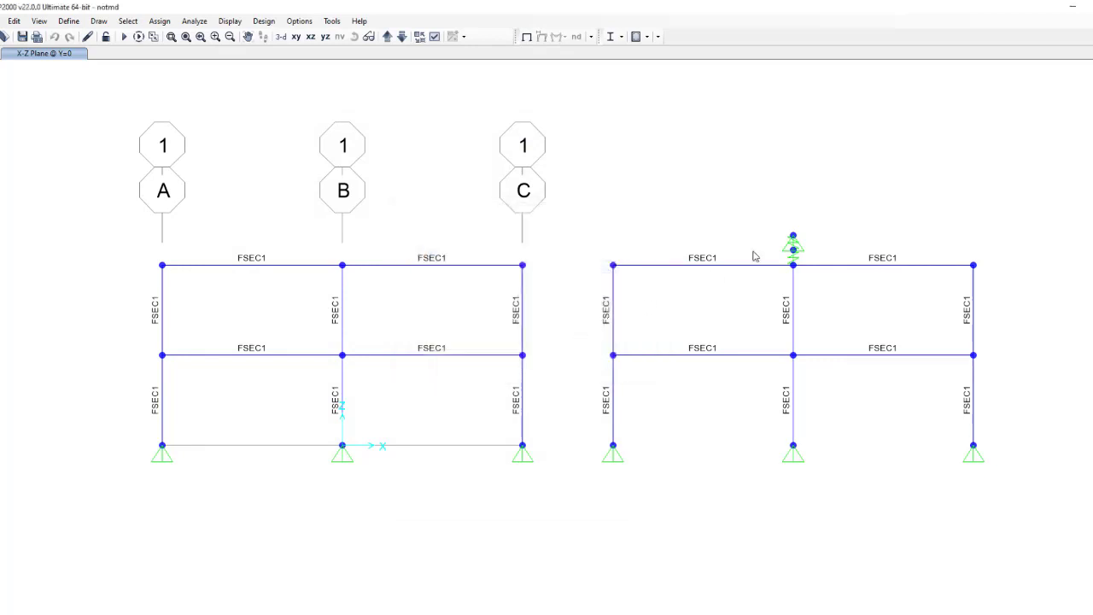
scroll(801, 252, up, 4)
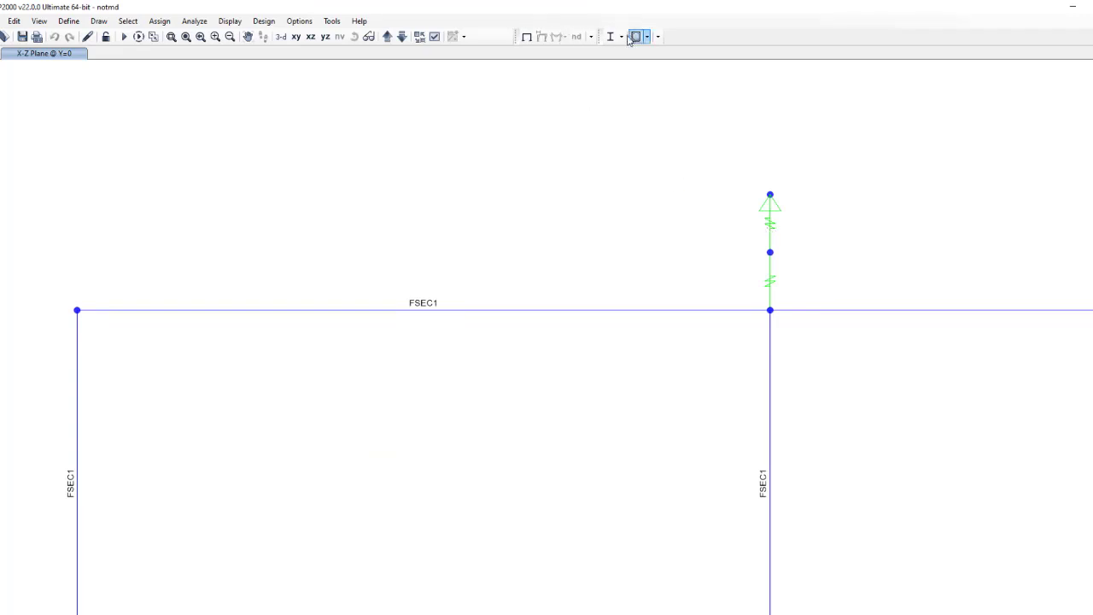
click(434, 37)
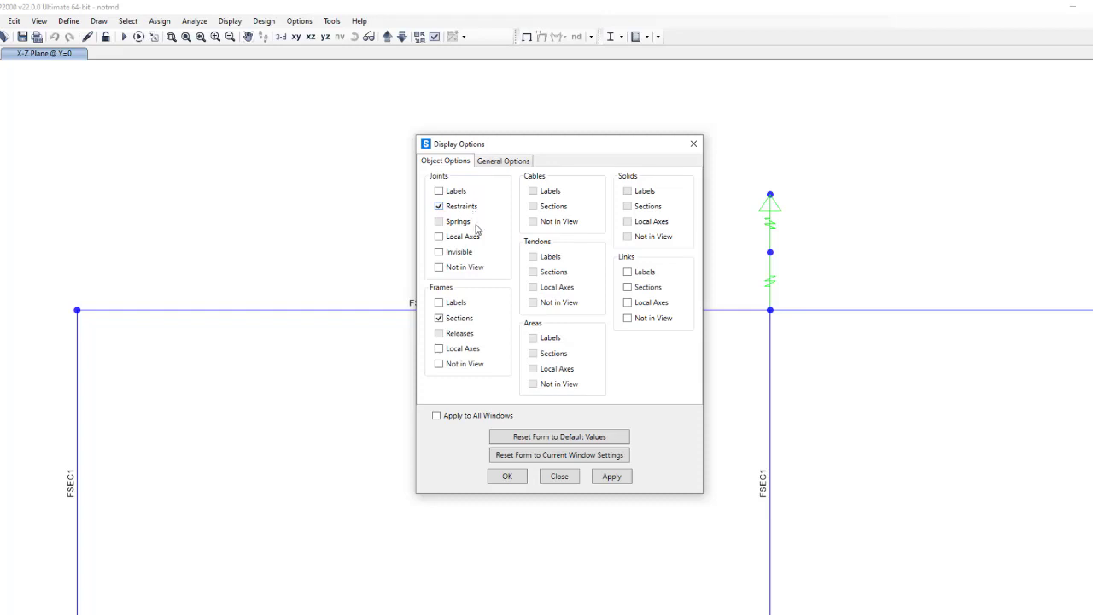
click(628, 287)
click(611, 476)
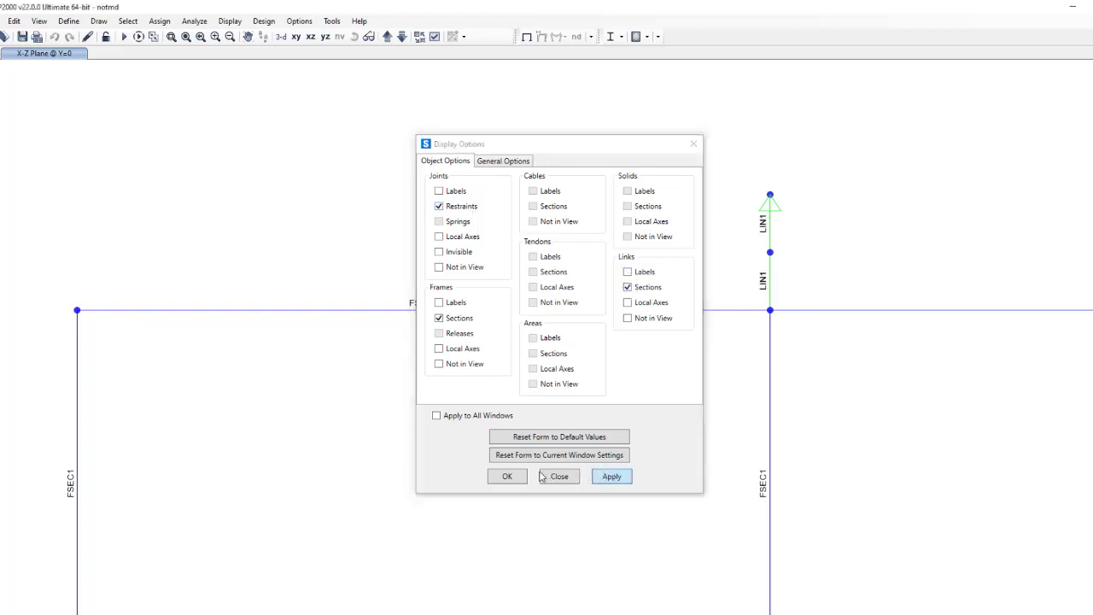
click(507, 475)
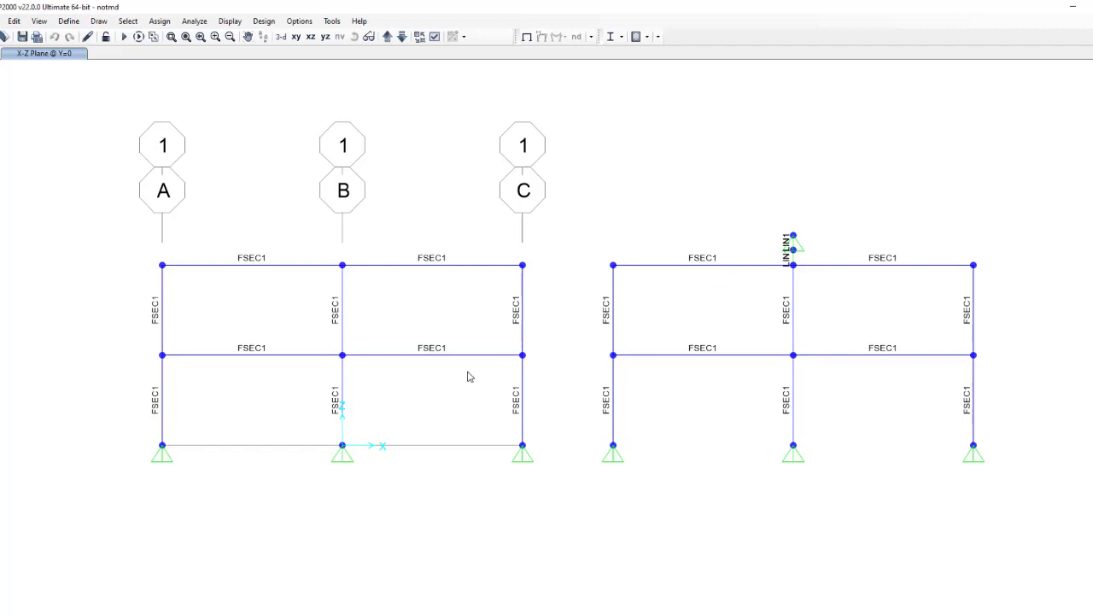
Review COSIN-FUN (period 1, 10 steps/cycle, 5 cycles, amplitude 1) unchanged, then select YERMO
click(61, 22)
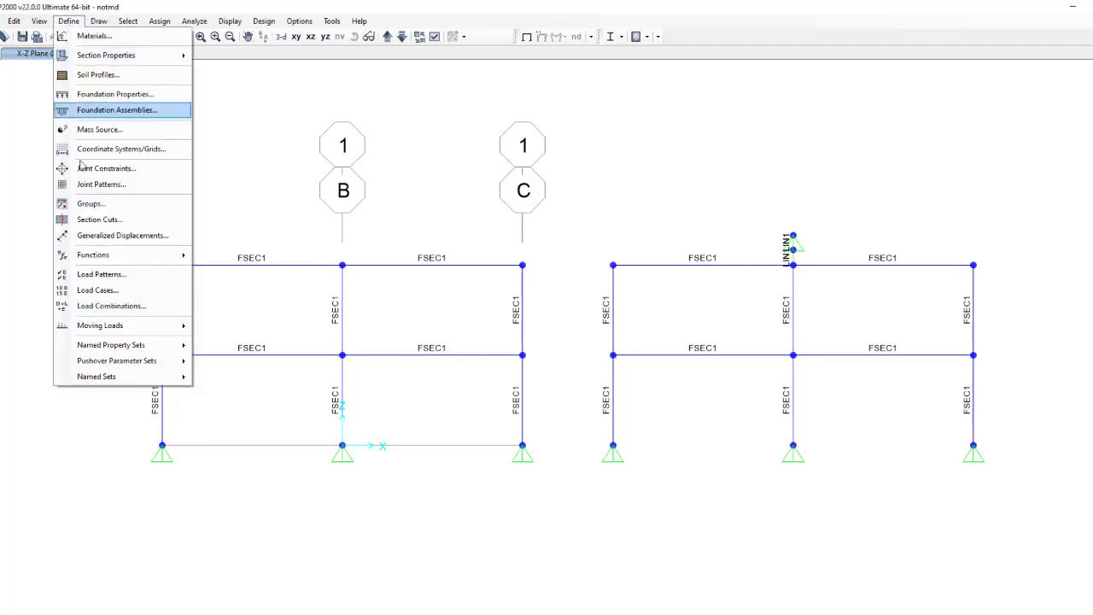
mouse_move(88, 259)
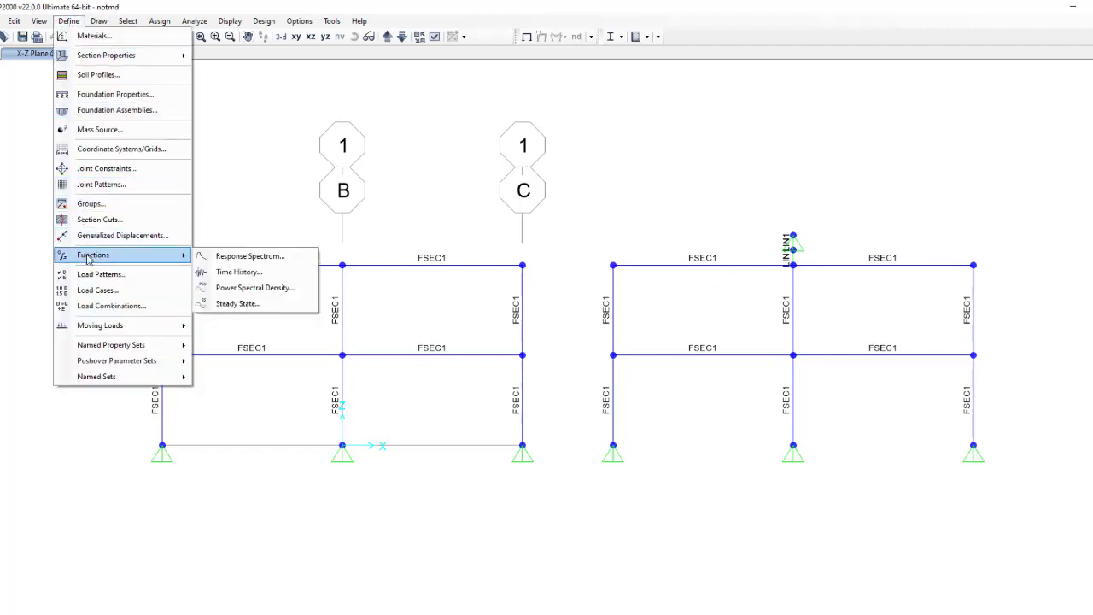
click(279, 272)
drag(595, 253, 312, 198)
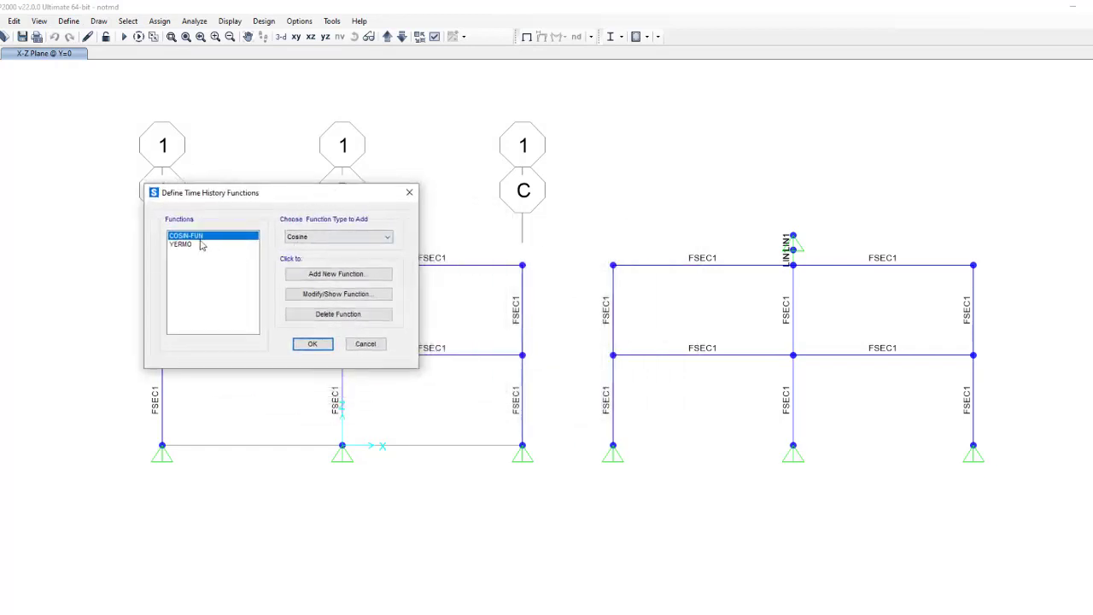
click(349, 294)
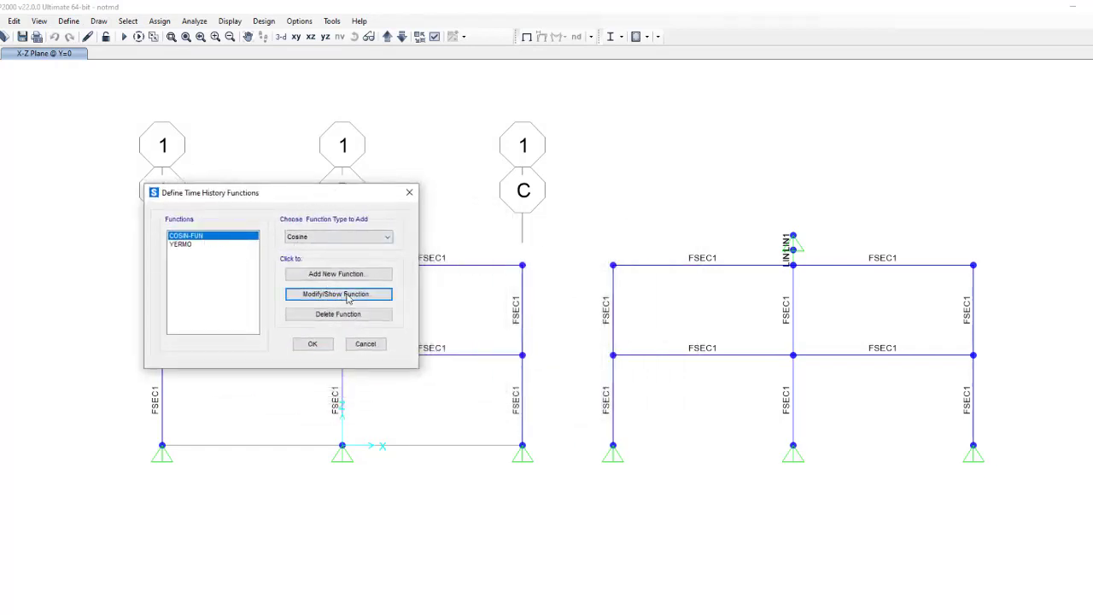
double_click(515, 219)
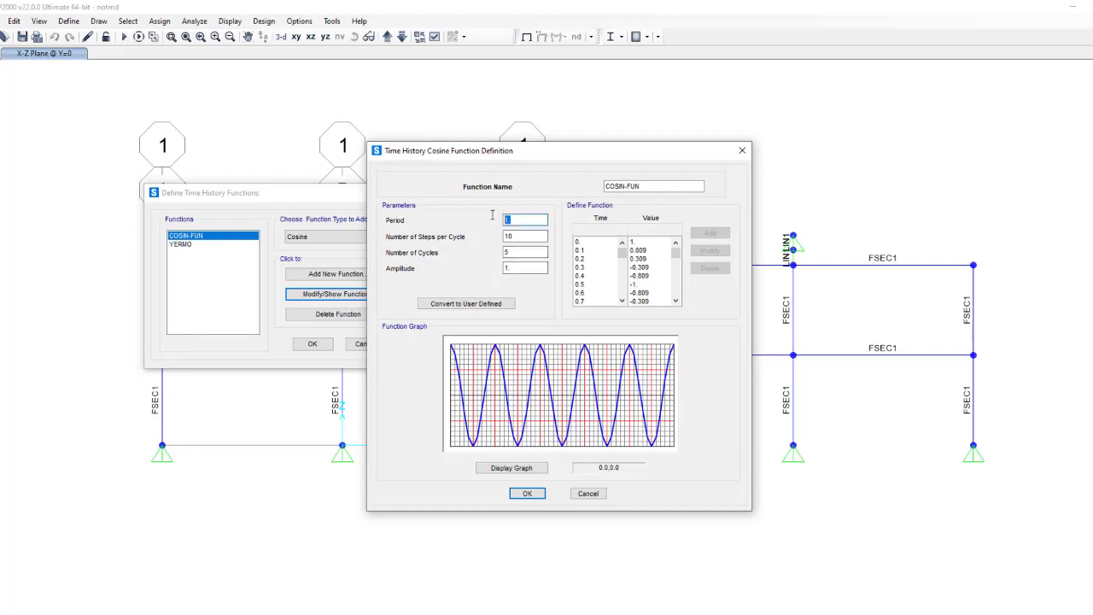
drag(622, 253, 622, 299)
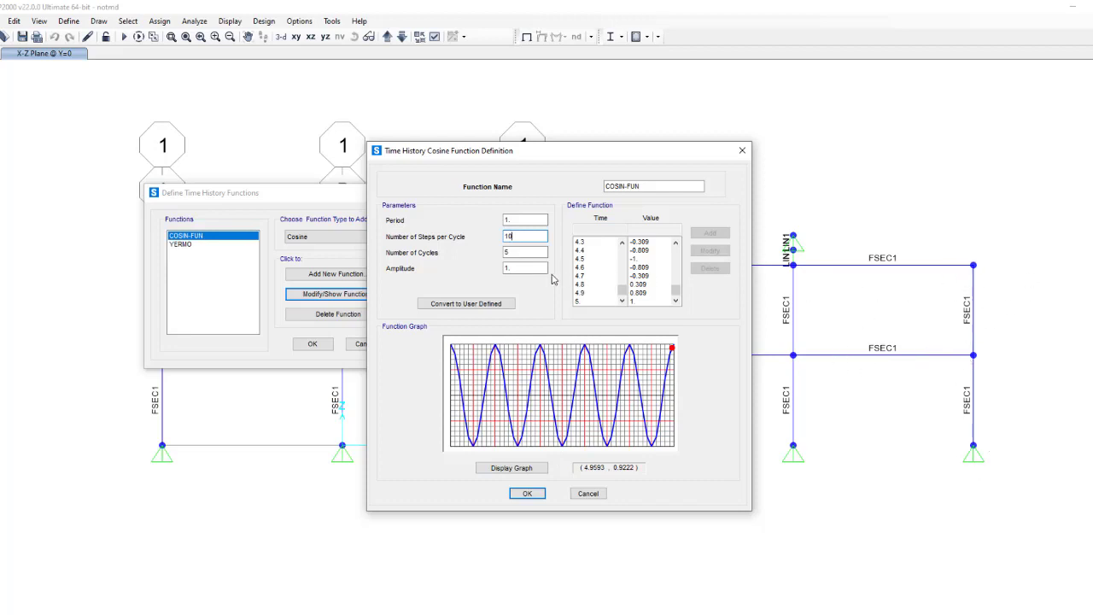
drag(518, 267, 503, 269)
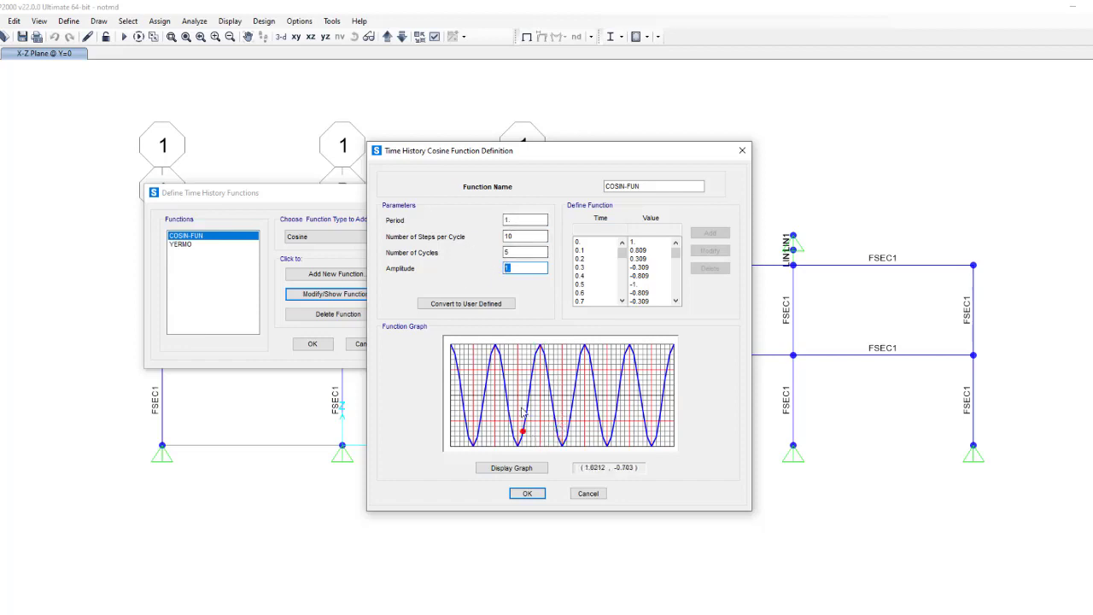
click(535, 493)
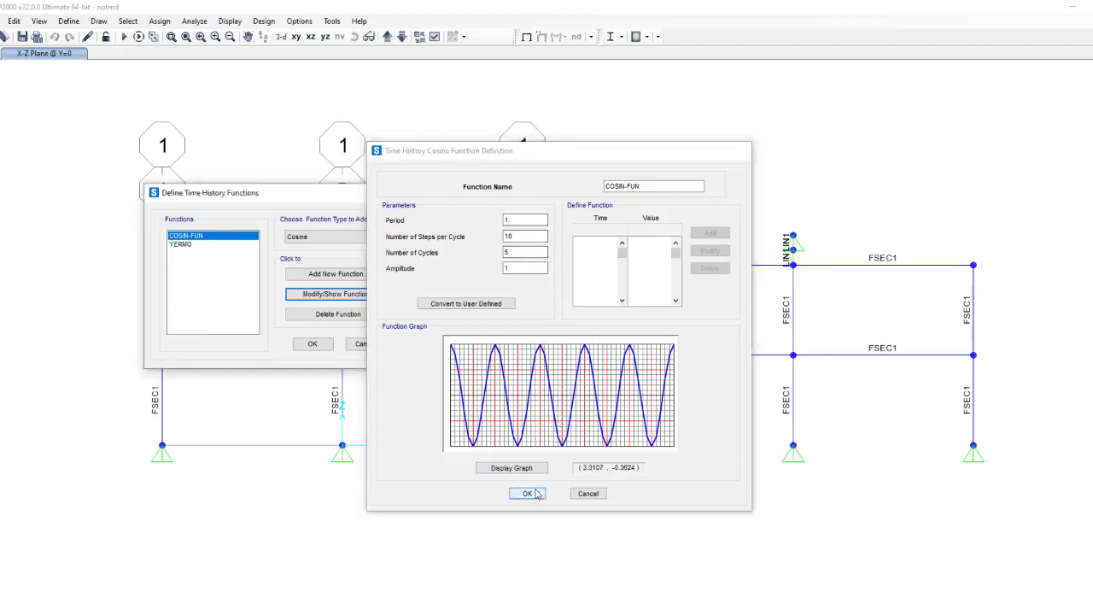
click(190, 245)
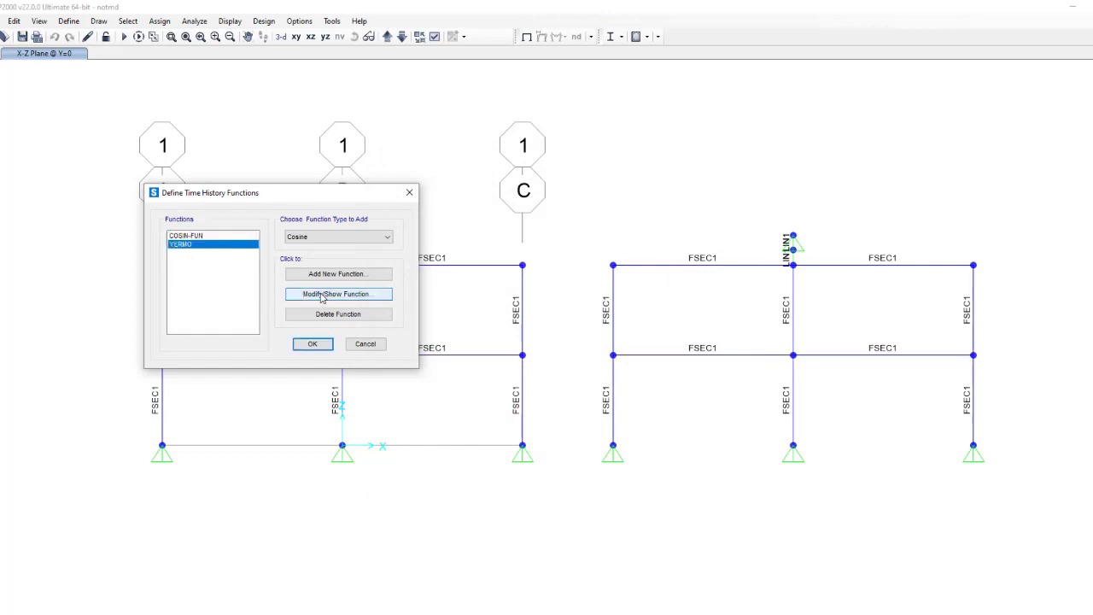
Check the function type list, then open the YERMO time history function definition
click(331, 237)
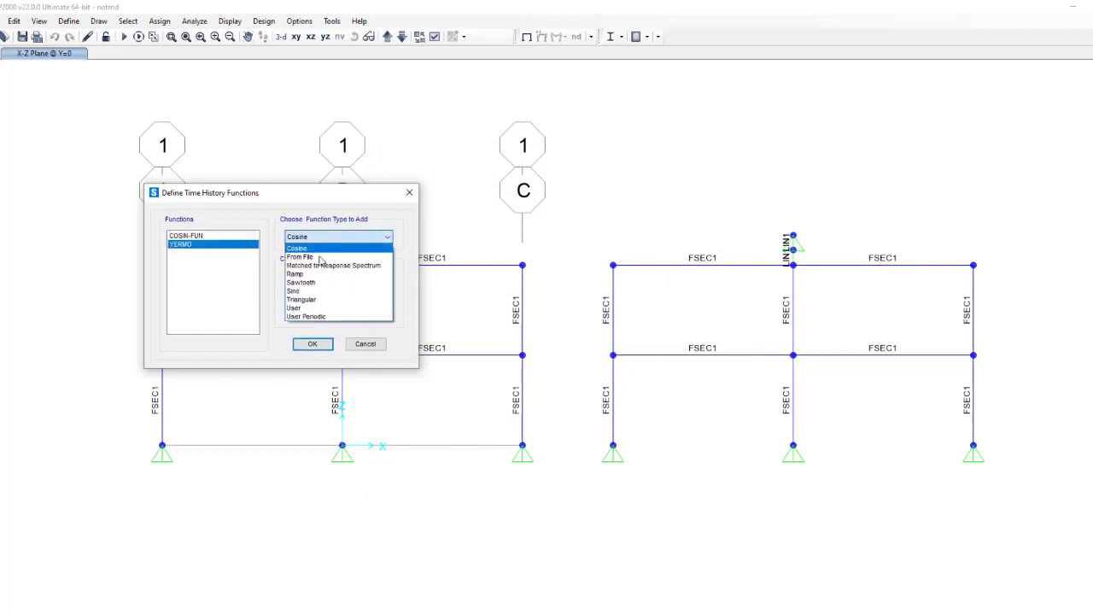
click(314, 247)
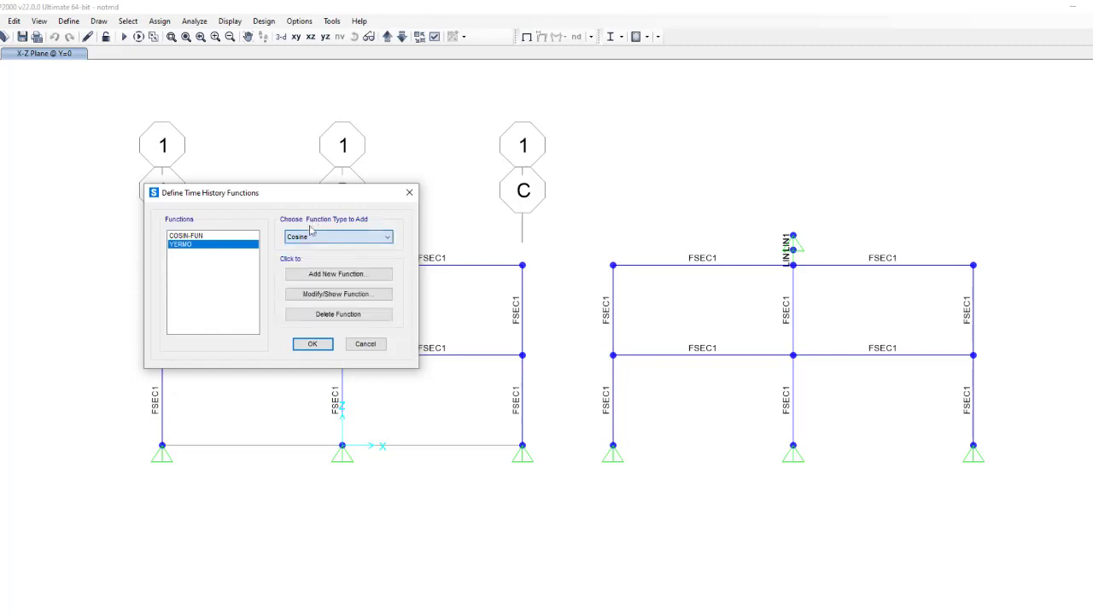
click(313, 297)
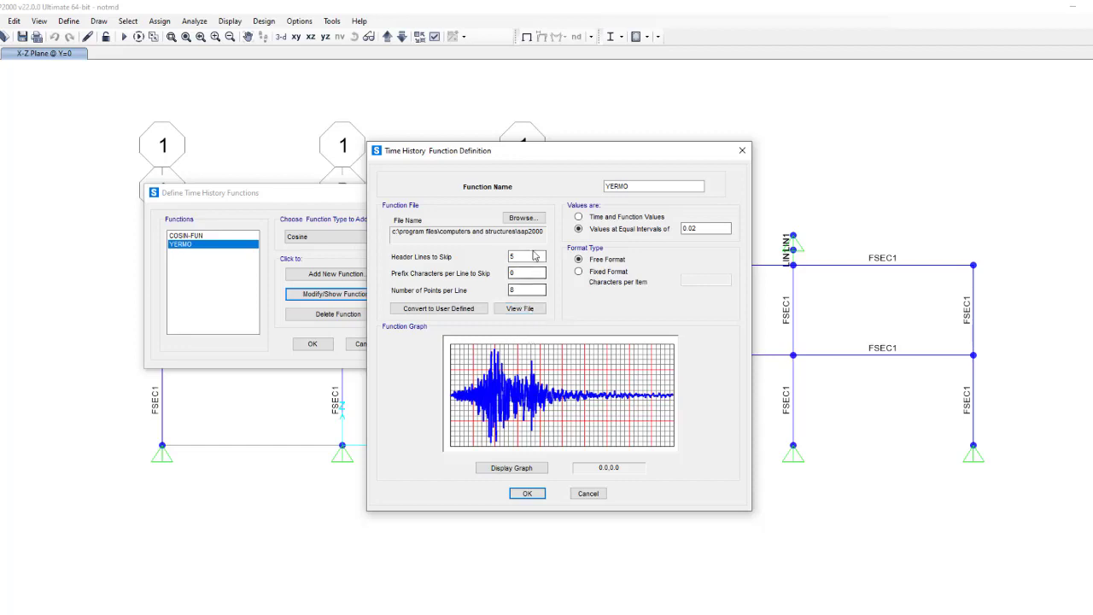
Reload the YERMO record file from the Time History Functions folder, accept it, and close the list
click(538, 220)
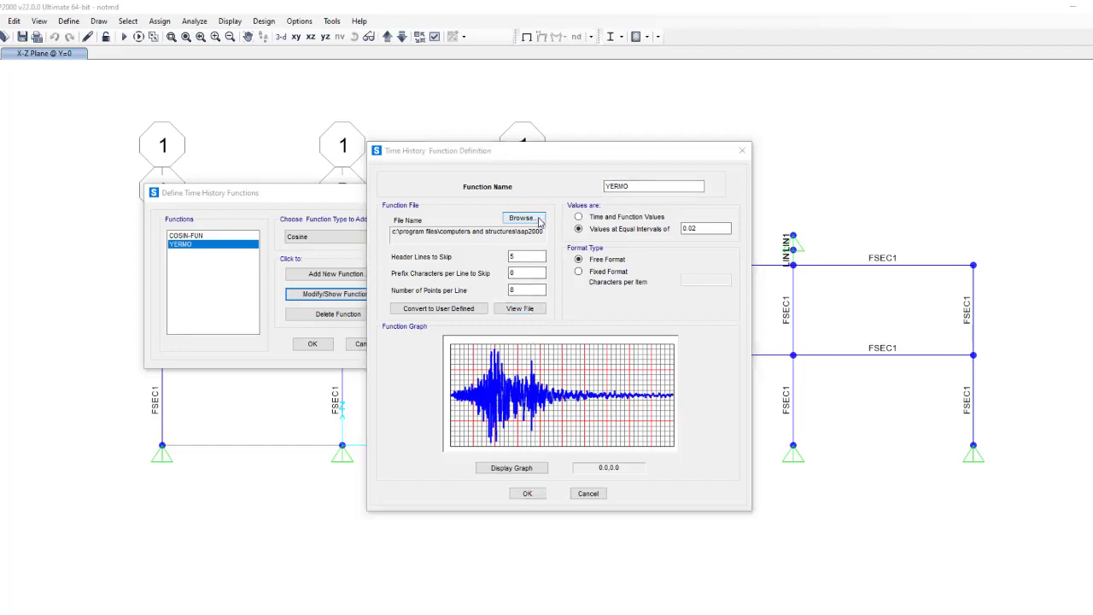
scroll(536, 303, down, 5)
scroll(537, 303, up, 2)
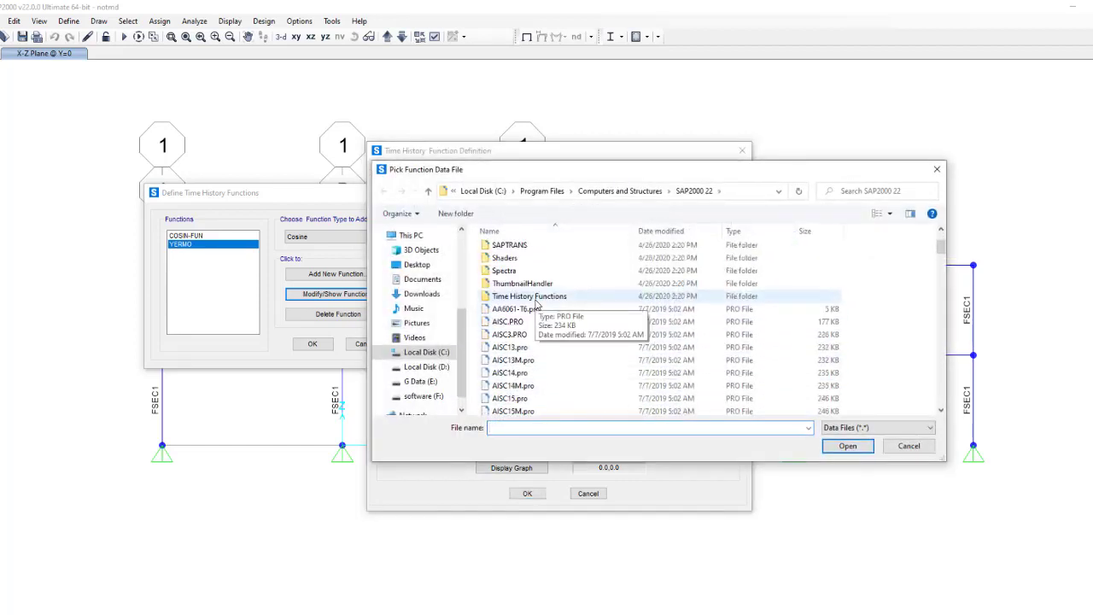
double_click(534, 296)
scroll(550, 376, down, 10)
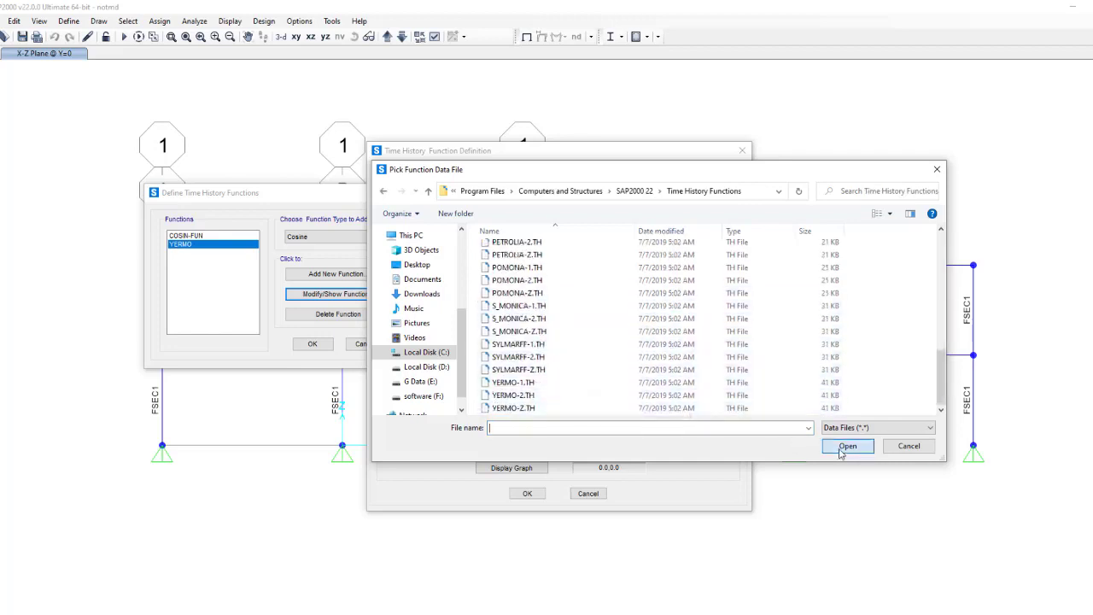
click(513, 407)
click(846, 446)
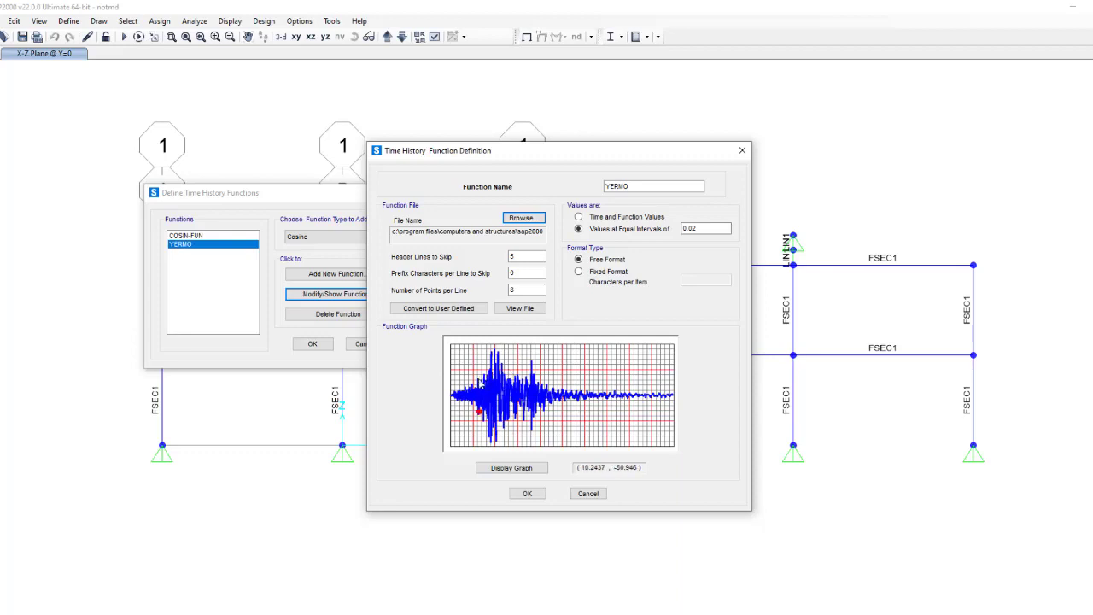
click(528, 494)
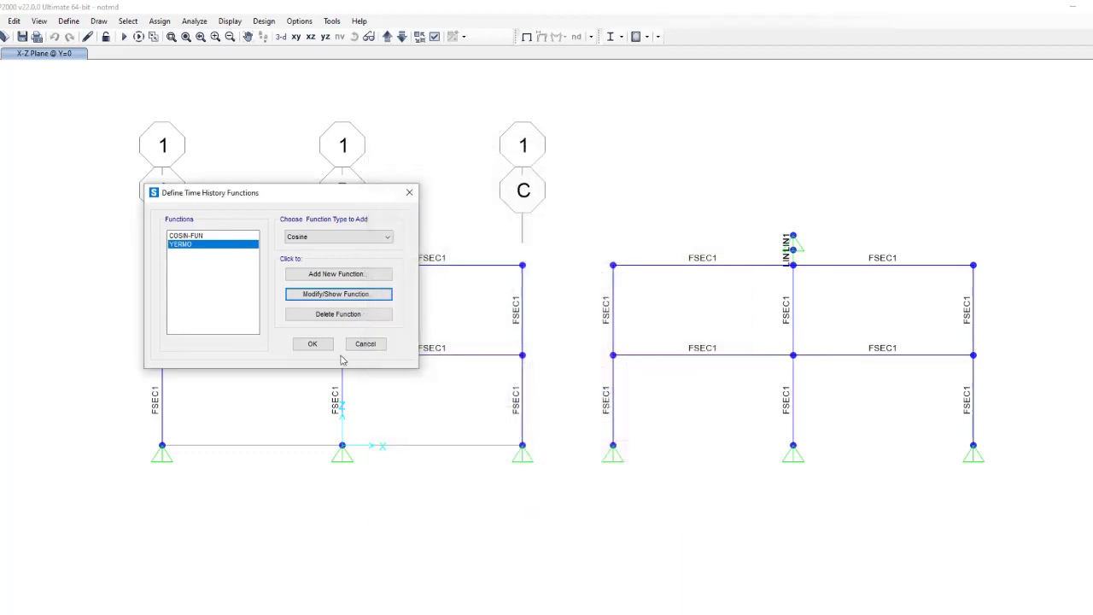
click(312, 343)
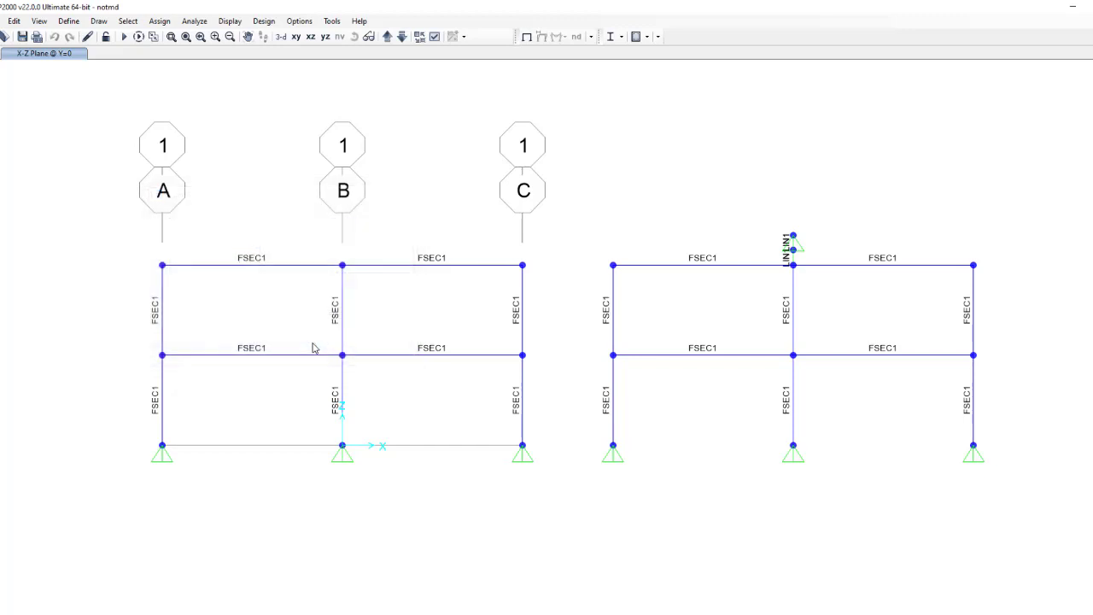
Bring up the Define Load Cases dialog
click(68, 21)
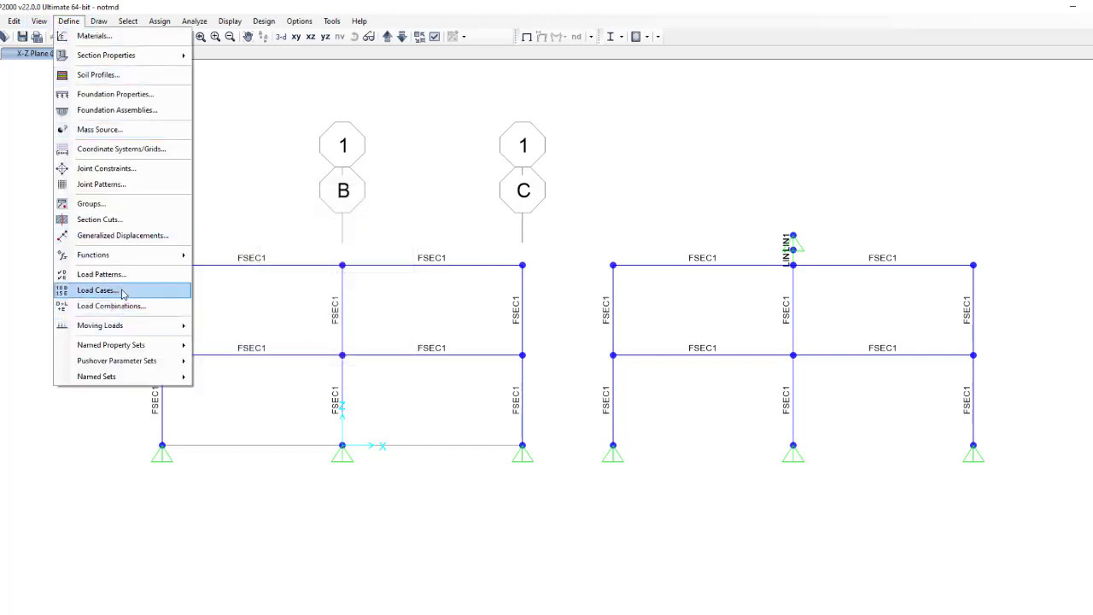
click(122, 293)
drag(547, 237, 298, 198)
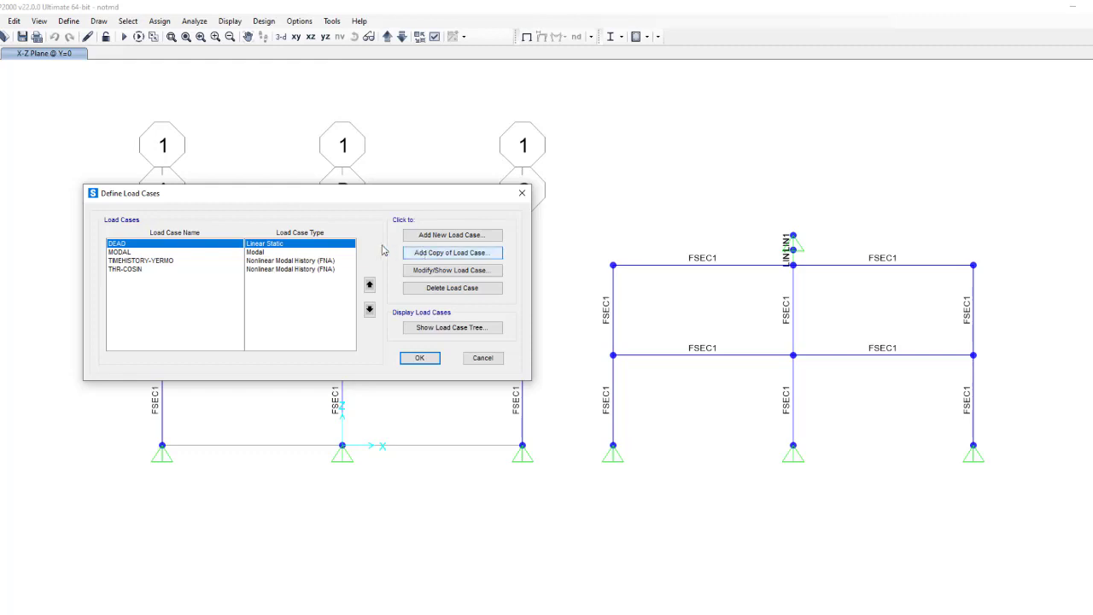
Verify TIMEHISTORY-YERMO uses 4000 output steps of 0.02 and accept it
click(297, 262)
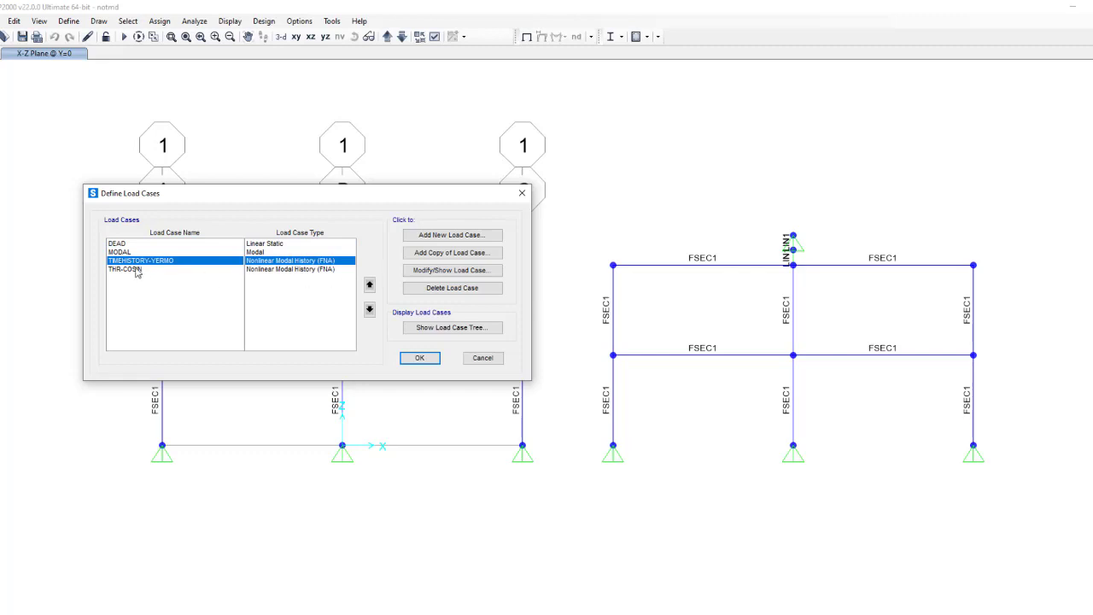
click(418, 266)
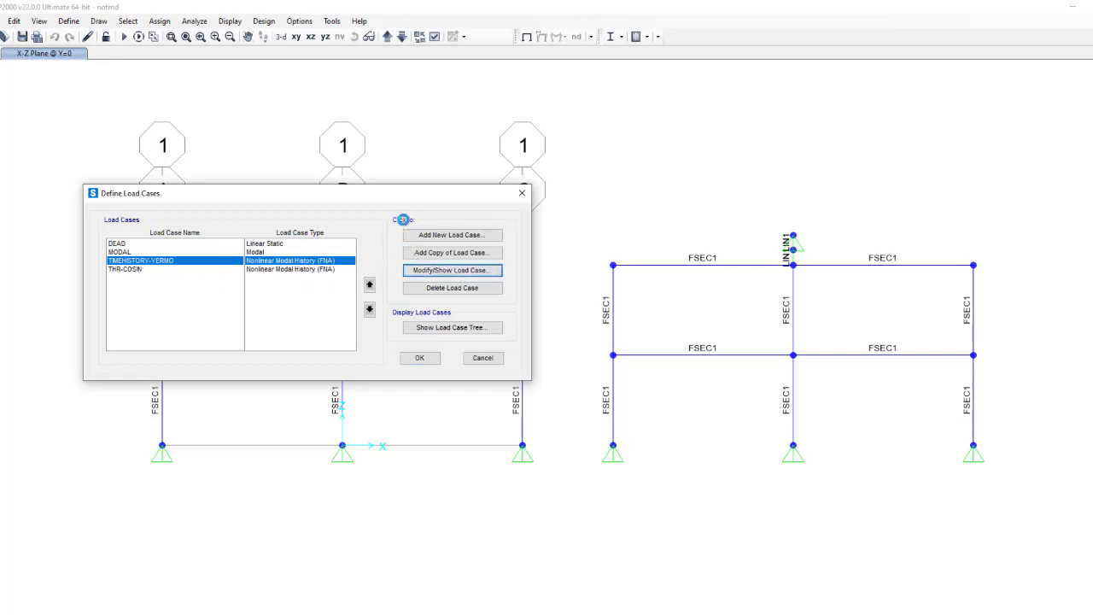
drag(495, 152, 317, 112)
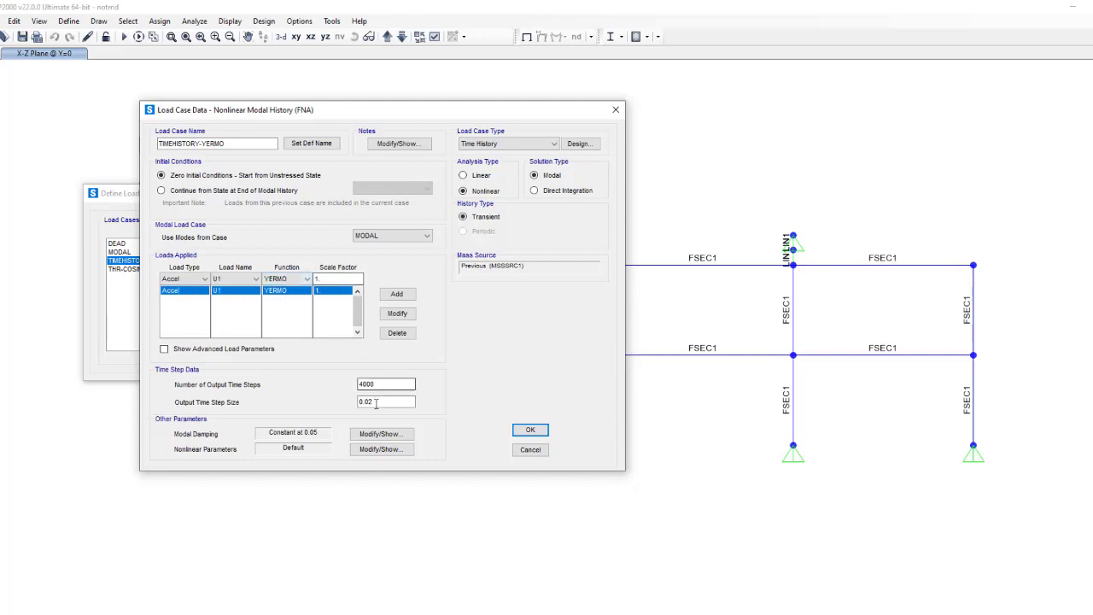
drag(408, 385, 349, 383)
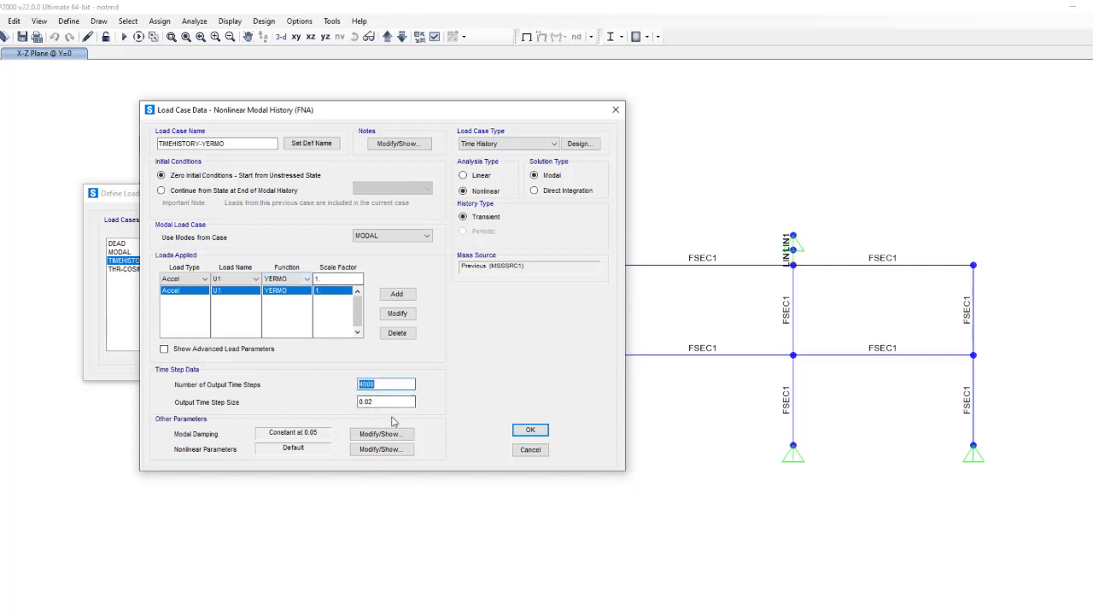
click(373, 401)
click(374, 401)
click(531, 430)
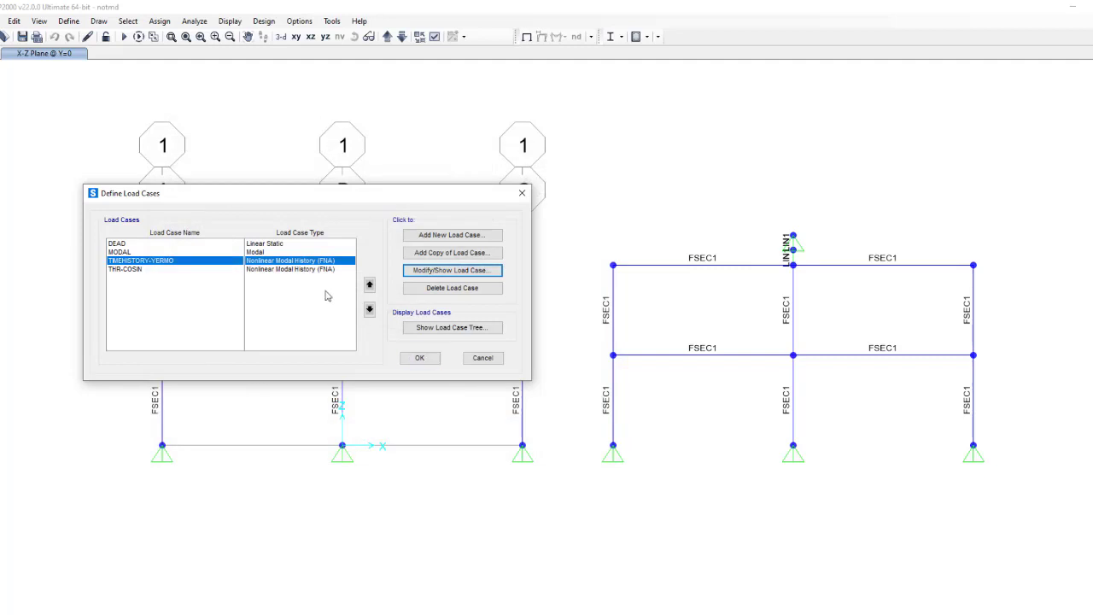
Review THR-COSIN's 100 output steps of 0.05, then close both load case dialogs
click(309, 270)
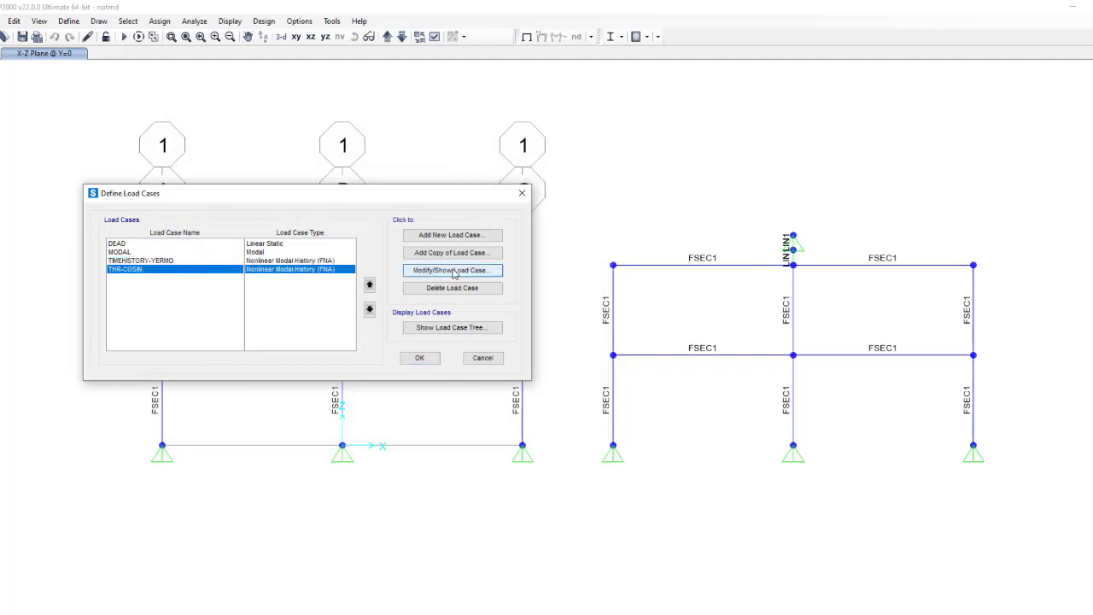
click(488, 270)
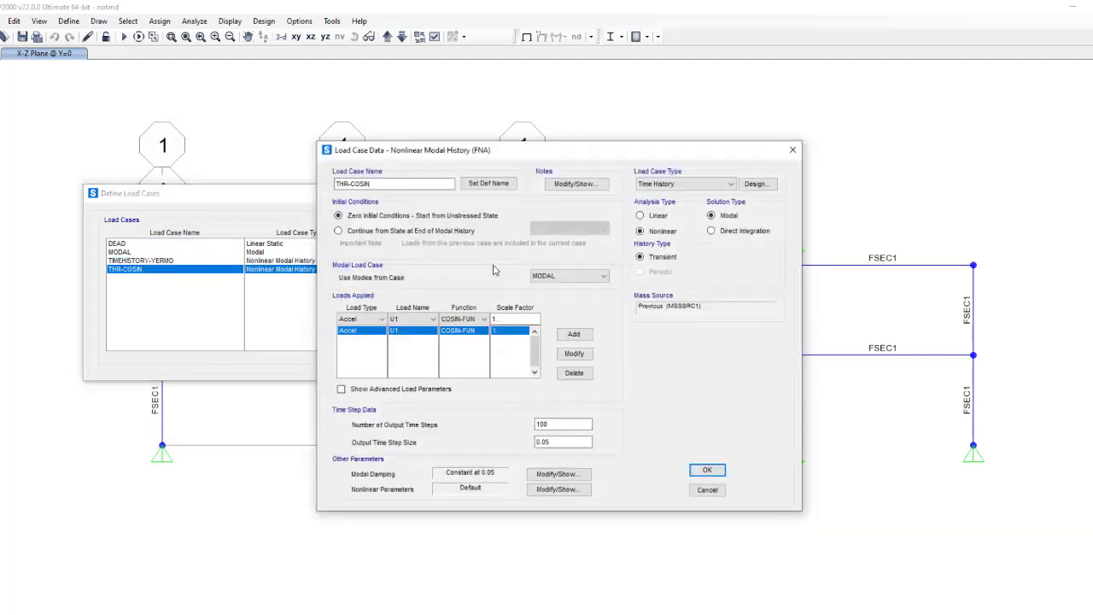
double_click(555, 425)
drag(563, 442, 543, 443)
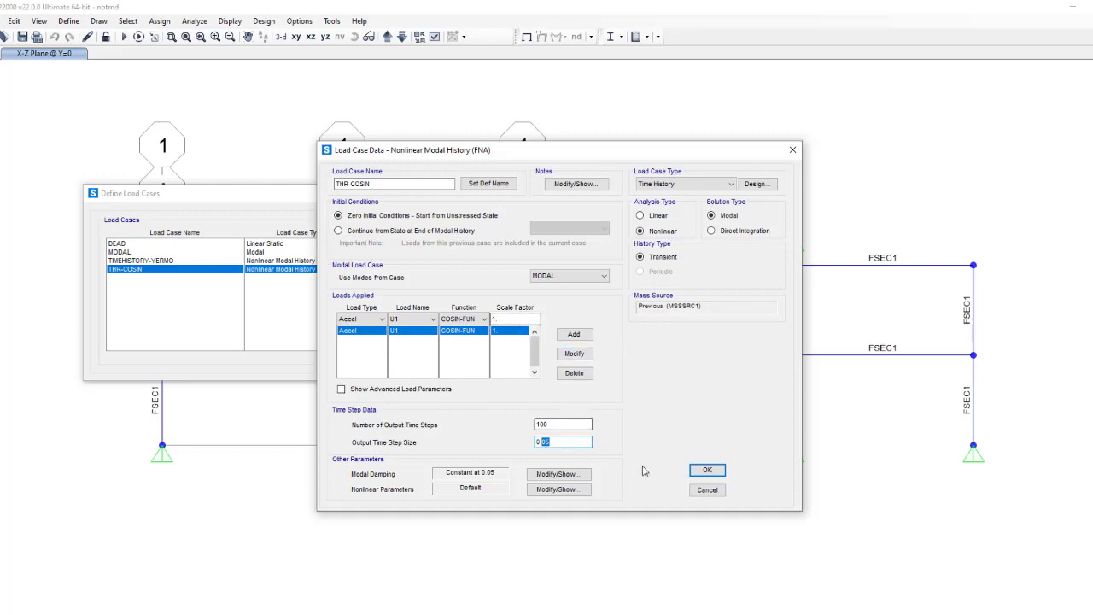
click(707, 469)
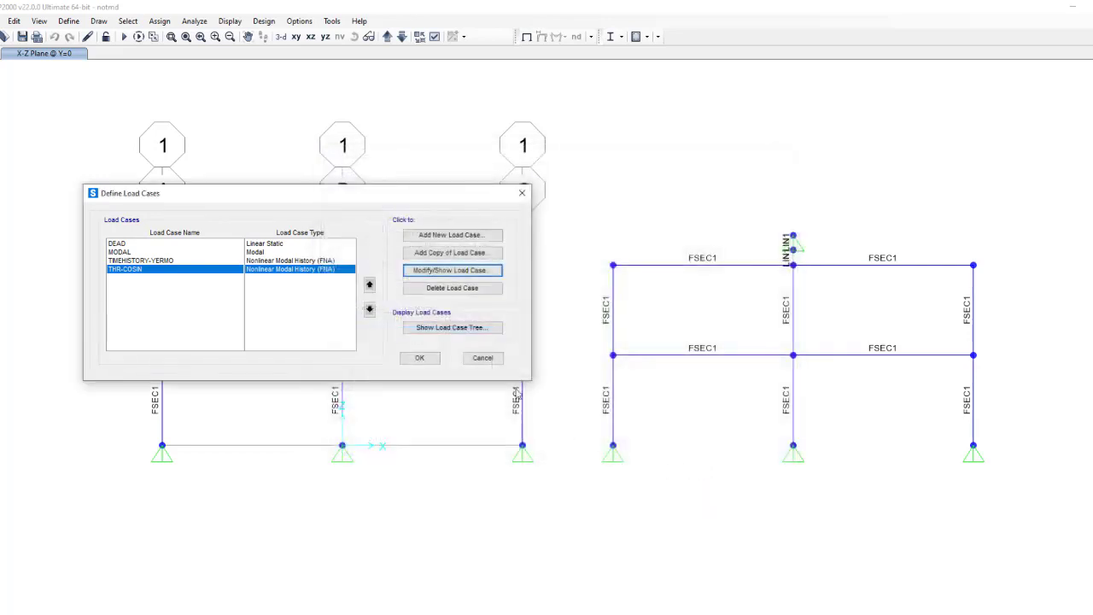
click(420, 358)
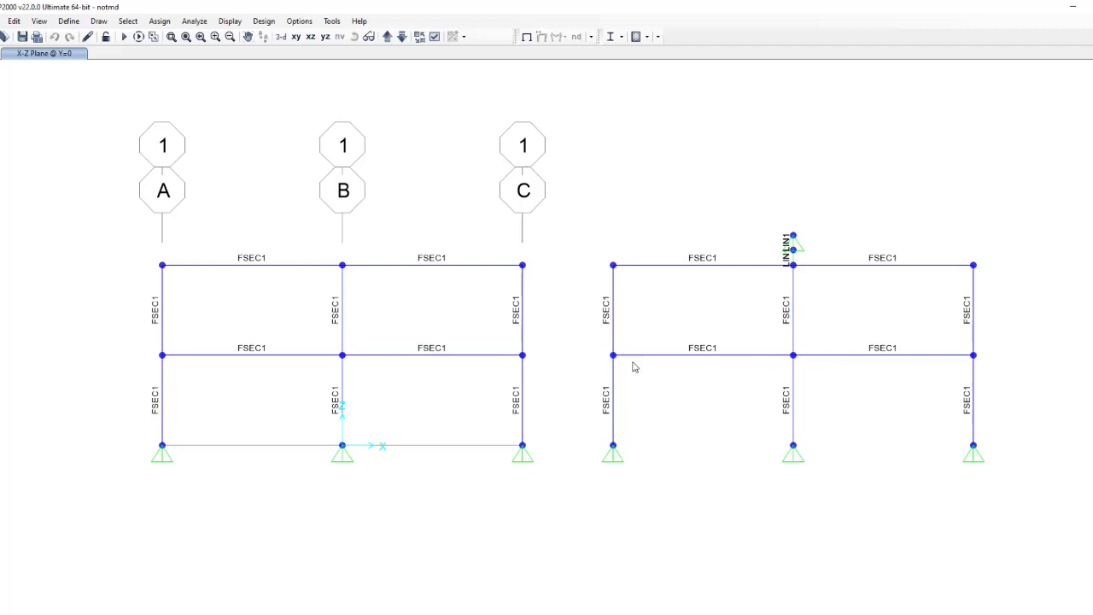
Run the analysis for the load cases including MODAL and close the analysis messages
click(125, 37)
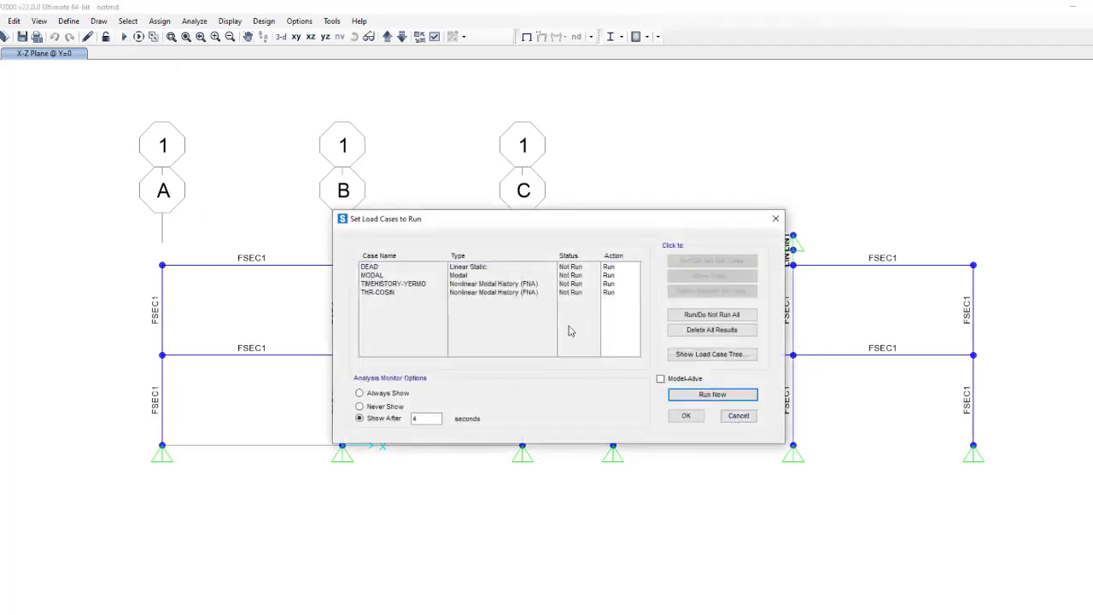
click(369, 276)
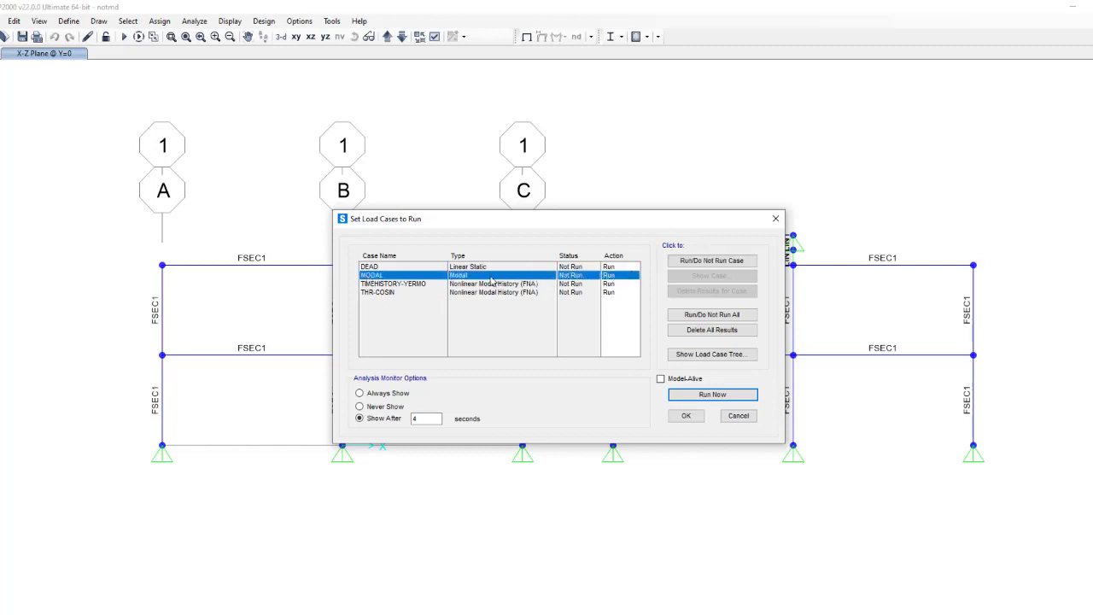
click(691, 416)
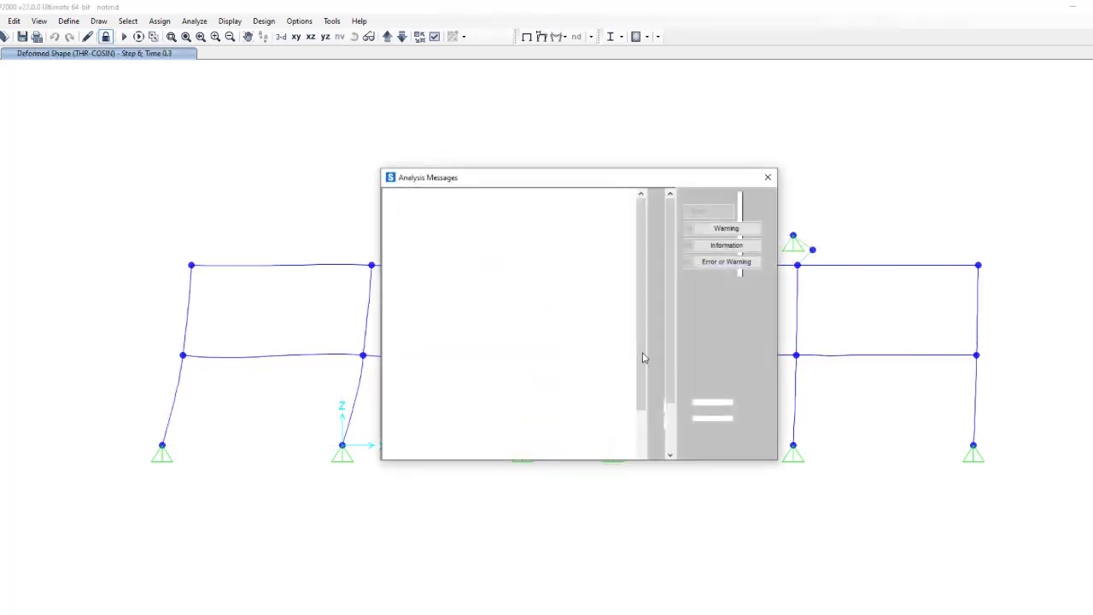
click(702, 413)
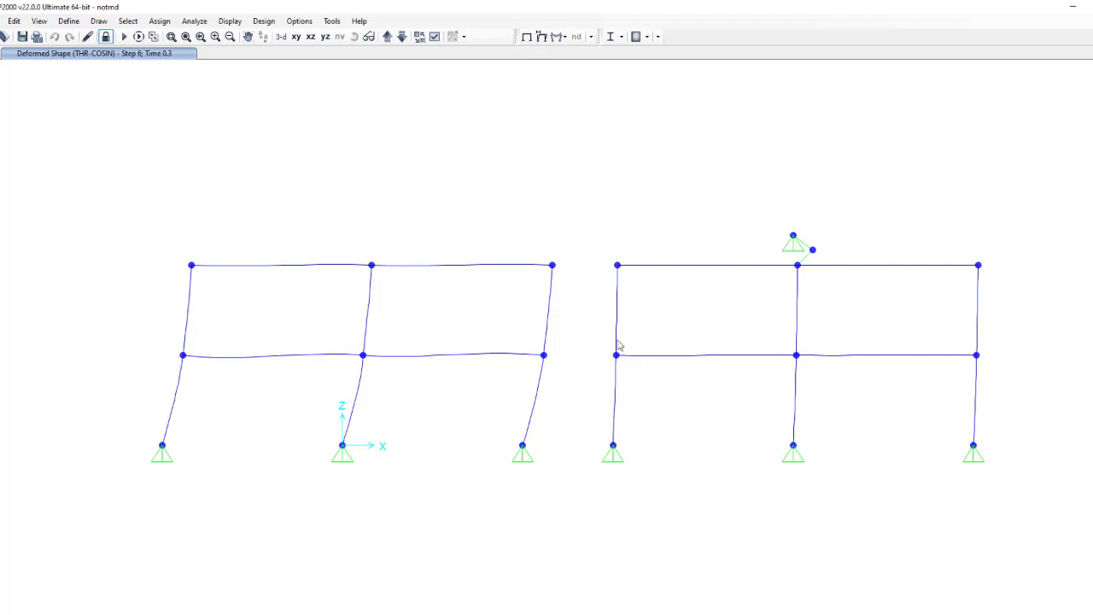
Read the top-joint displacements of both frames in the THR-COSIN deformed shape
mouse_move(554, 272)
mouse_move(978, 271)
right_click(979, 267)
key(Escape)
mouse_move(980, 268)
Plot the Joint9-4 and Joint18-4 traces versus time for TIMEHISTORY-YERMO
click(229, 20)
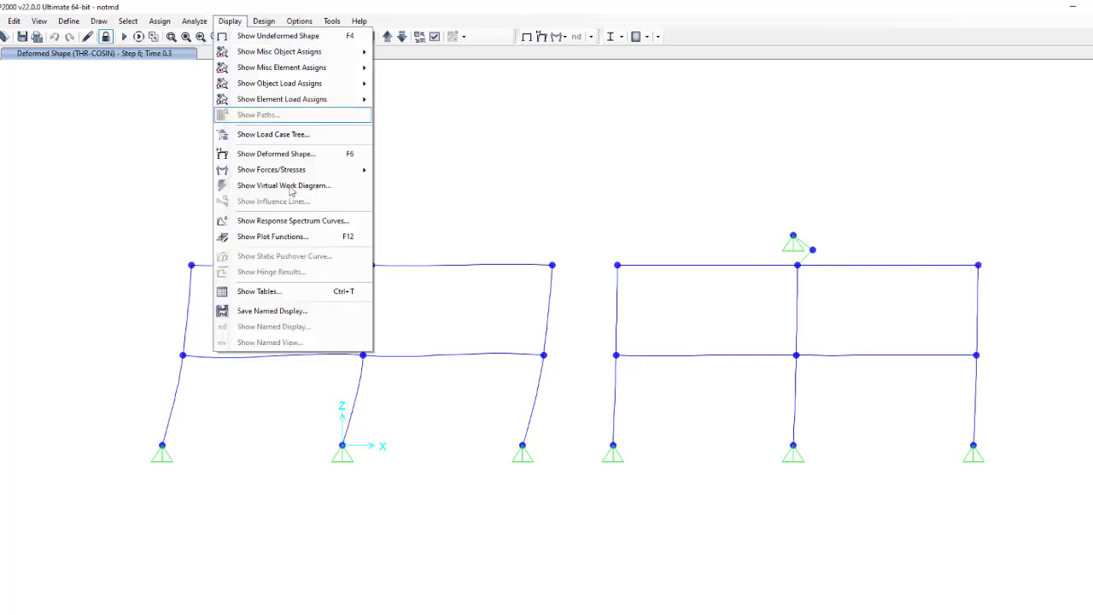
click(307, 242)
drag(564, 178, 431, 128)
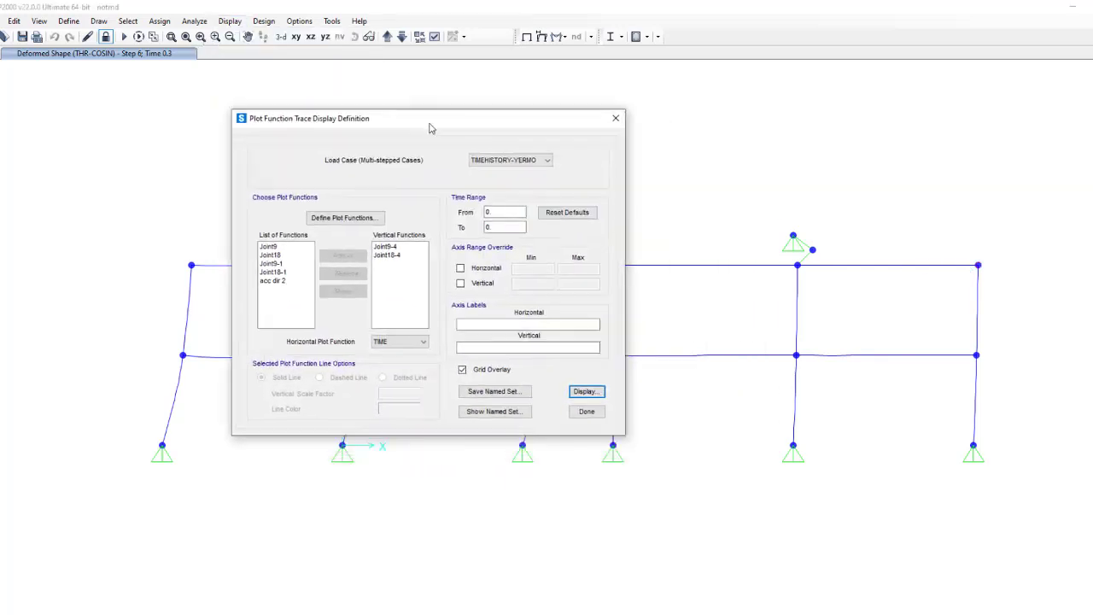
click(388, 247)
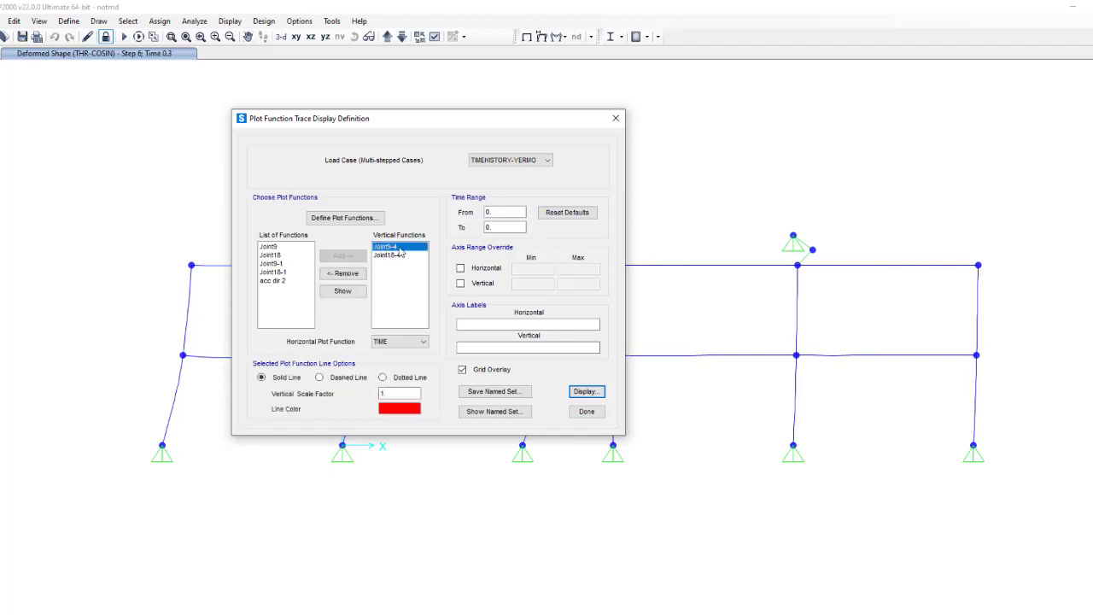
drag(519, 123, 928, 209)
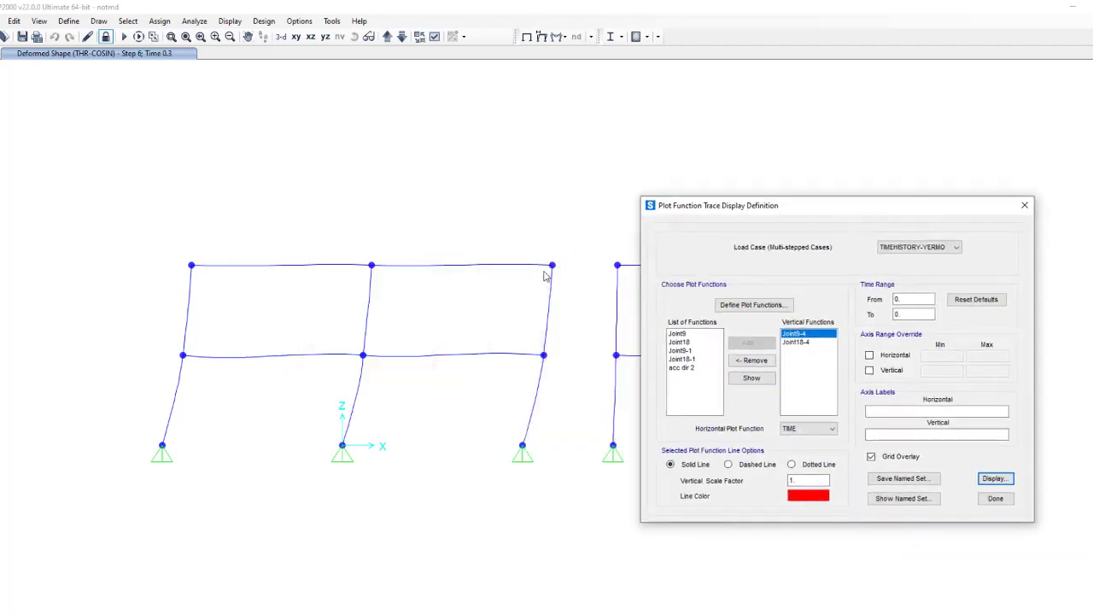
mouse_move(809, 209)
mouse_down()
mouse_move(781, 181)
mouse_move(411, 209)
mouse_up()
click(773, 314)
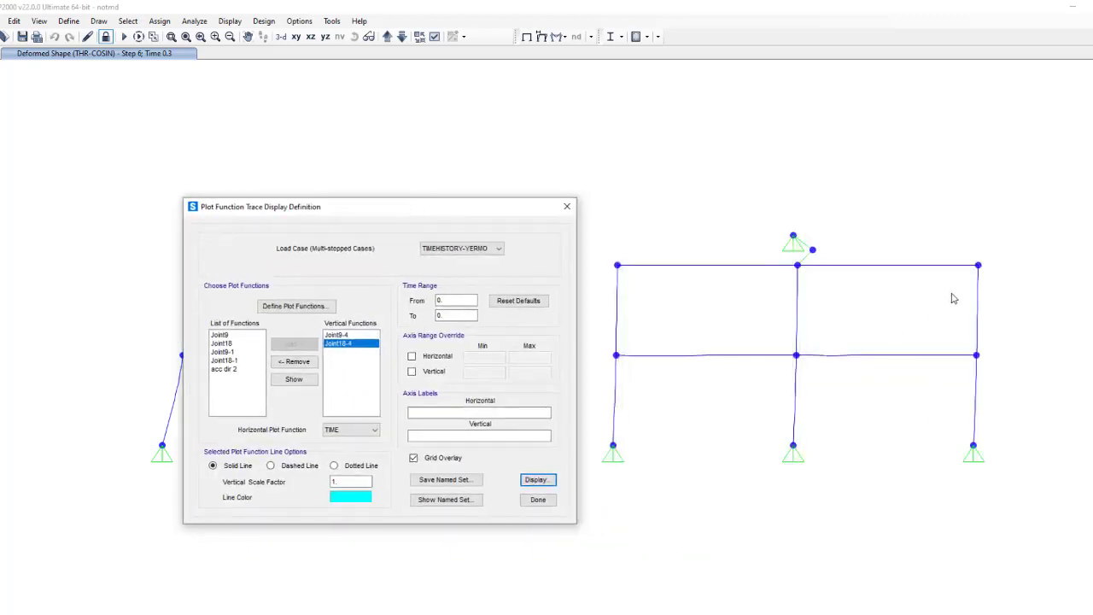
click(537, 479)
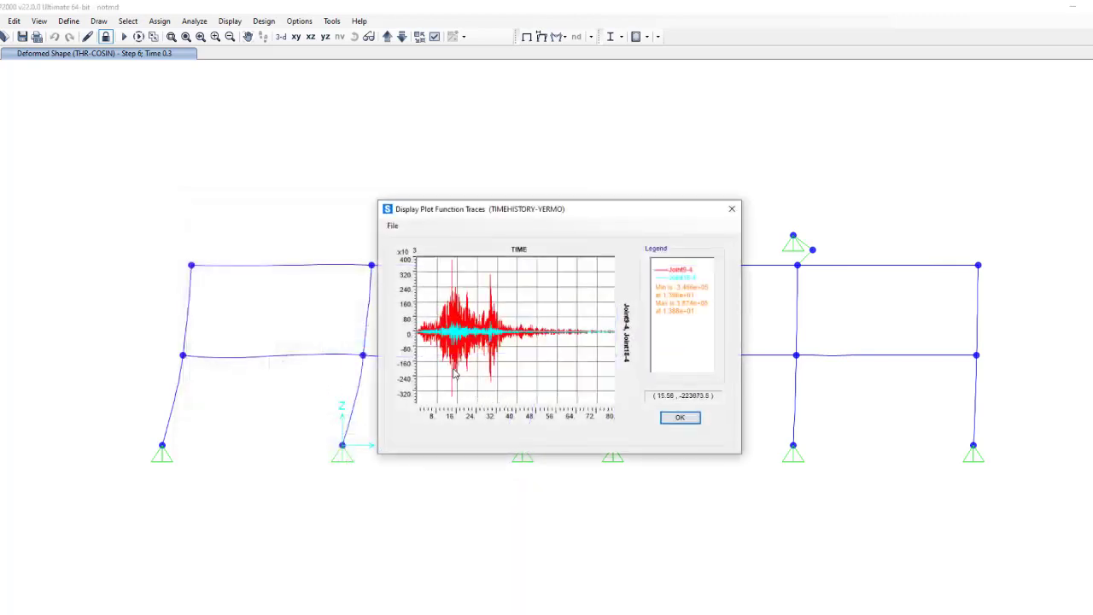
Inspect the Joint9-4 and Joint18-4 trace graph, then close it
drag(590, 219, 504, 167)
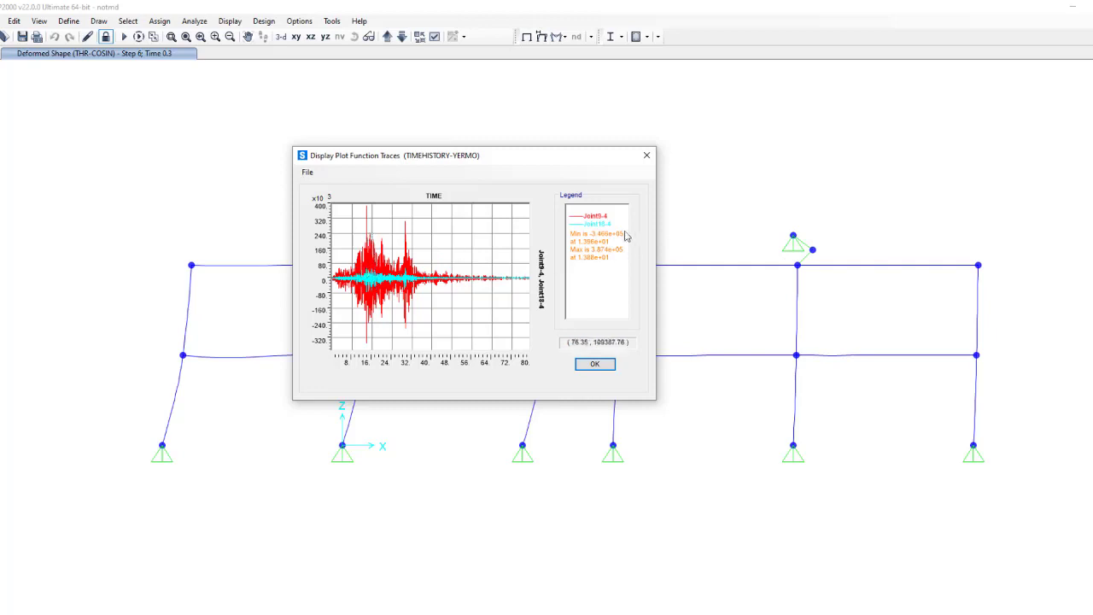
drag(552, 159, 975, 158)
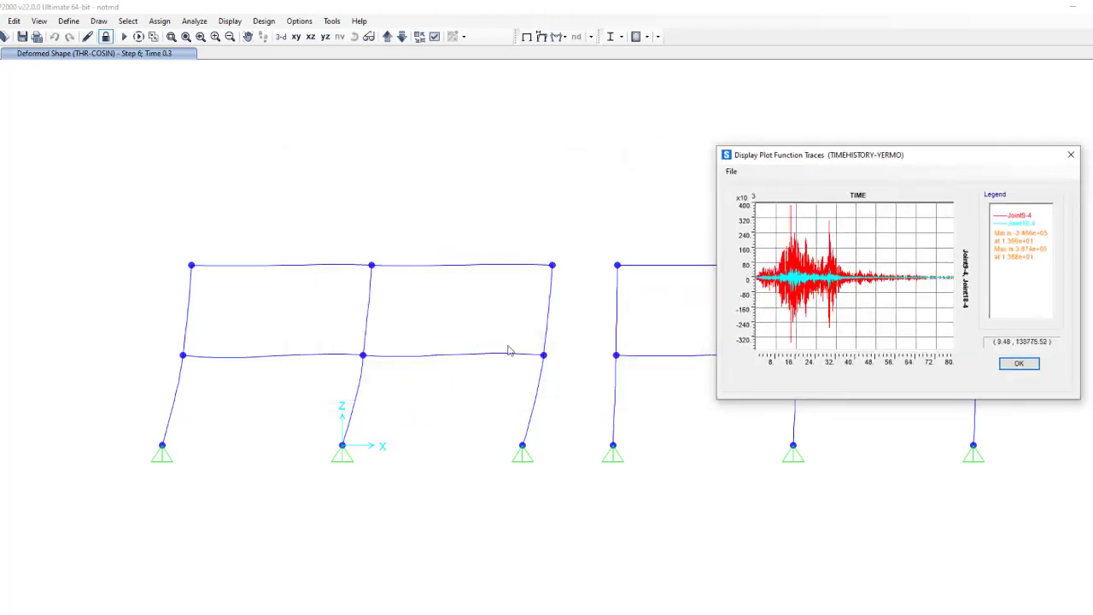
drag(970, 163, 908, 147)
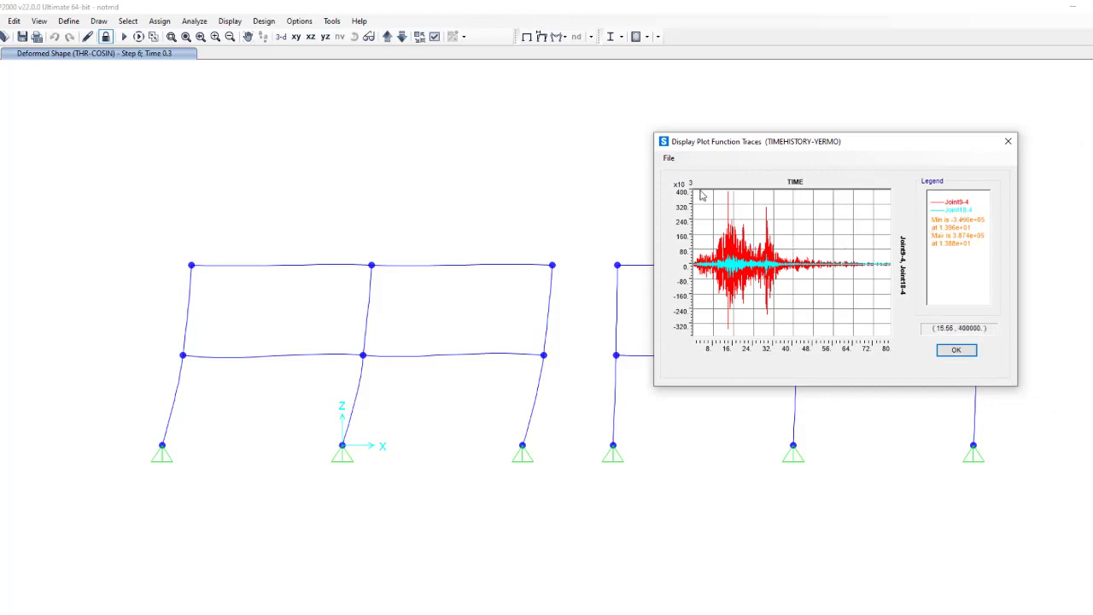
click(957, 351)
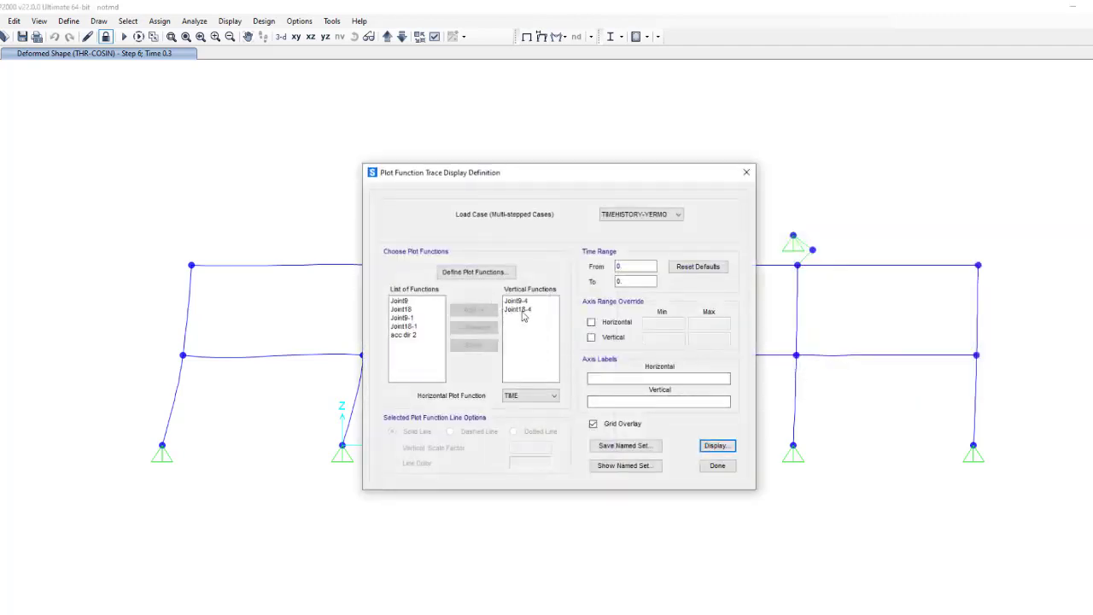
Save the current traces over the TIME-HISTORY RESPONSE named set
click(642, 448)
click(489, 299)
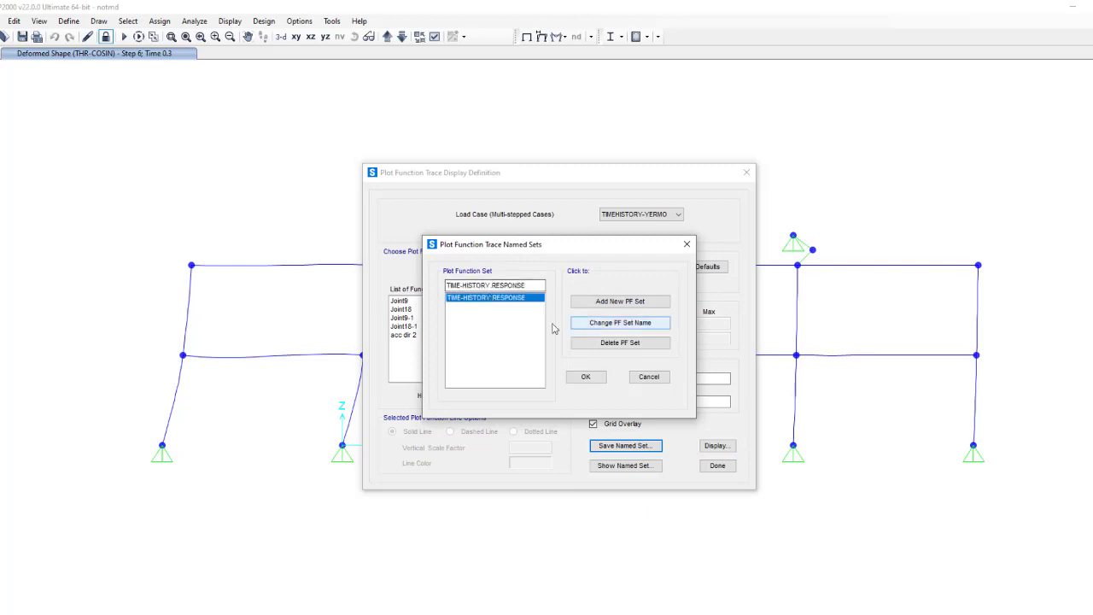
click(585, 377)
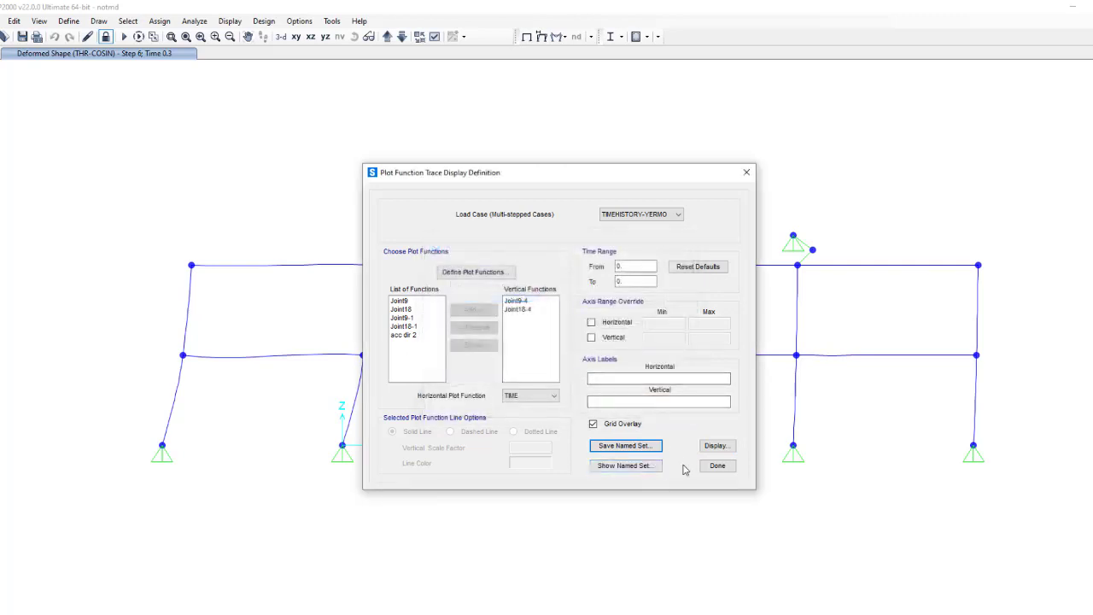
Add joint displacement plot functions Joint9-2 and Joint18-2 for joints 9 and 18
click(453, 274)
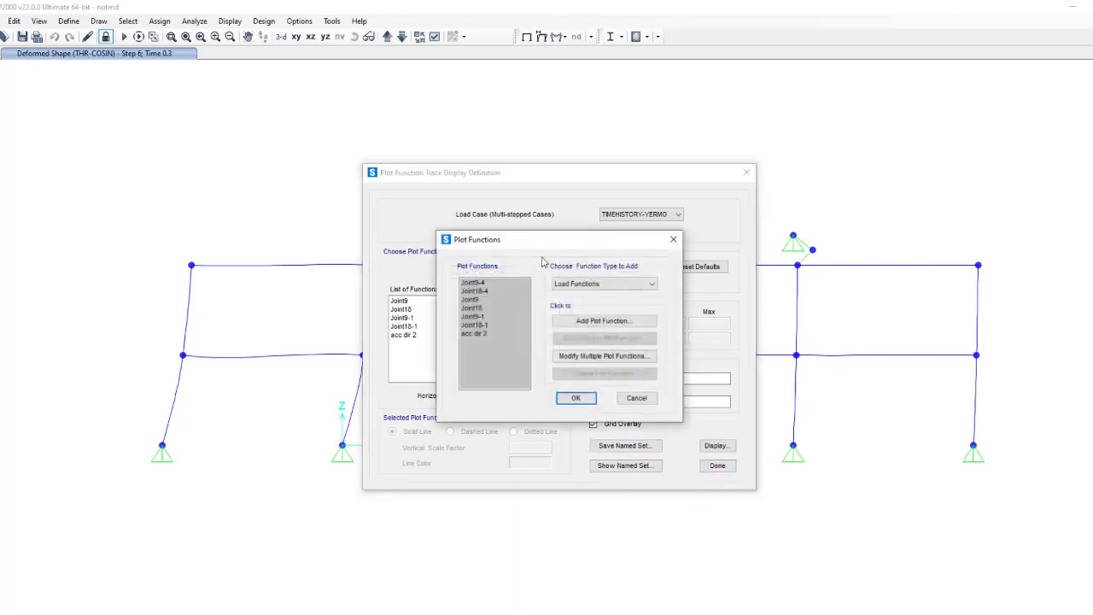
drag(586, 249, 534, 235)
click(540, 269)
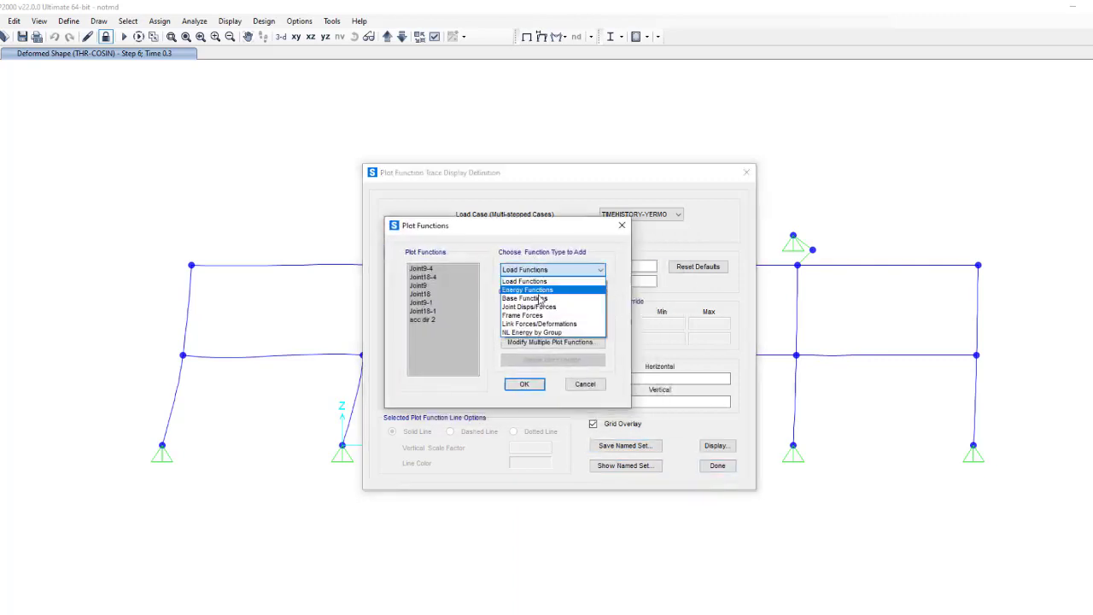
click(544, 308)
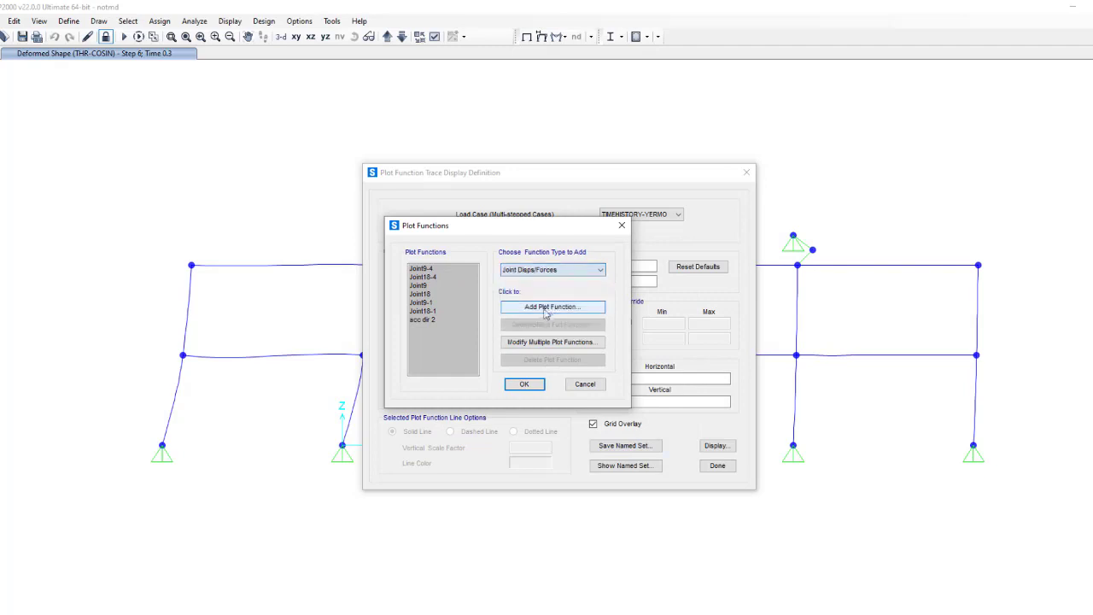
click(545, 309)
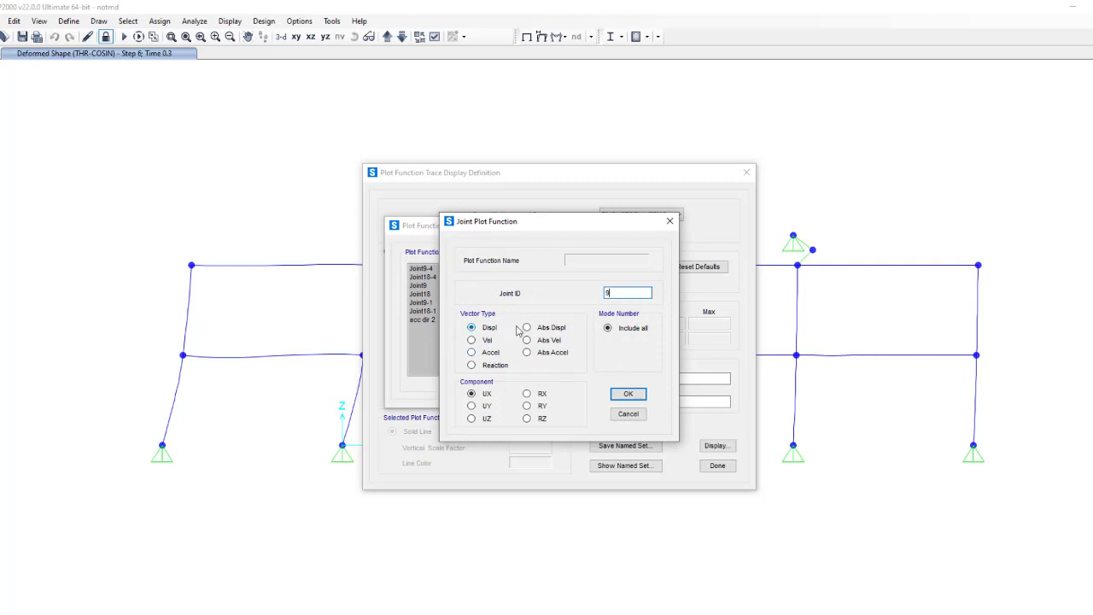
click(628, 393)
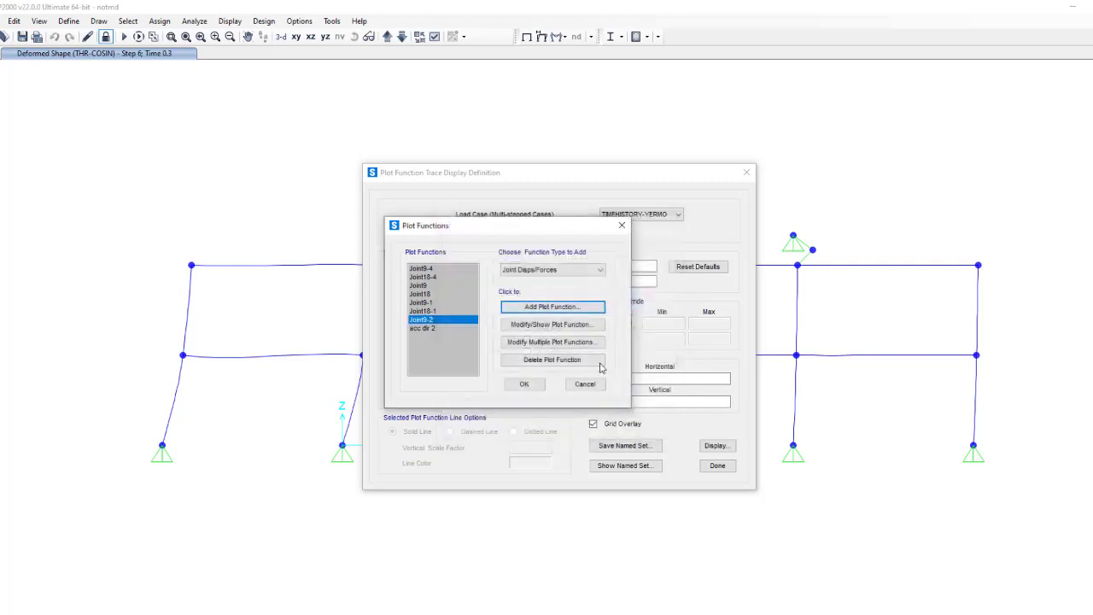
click(590, 306)
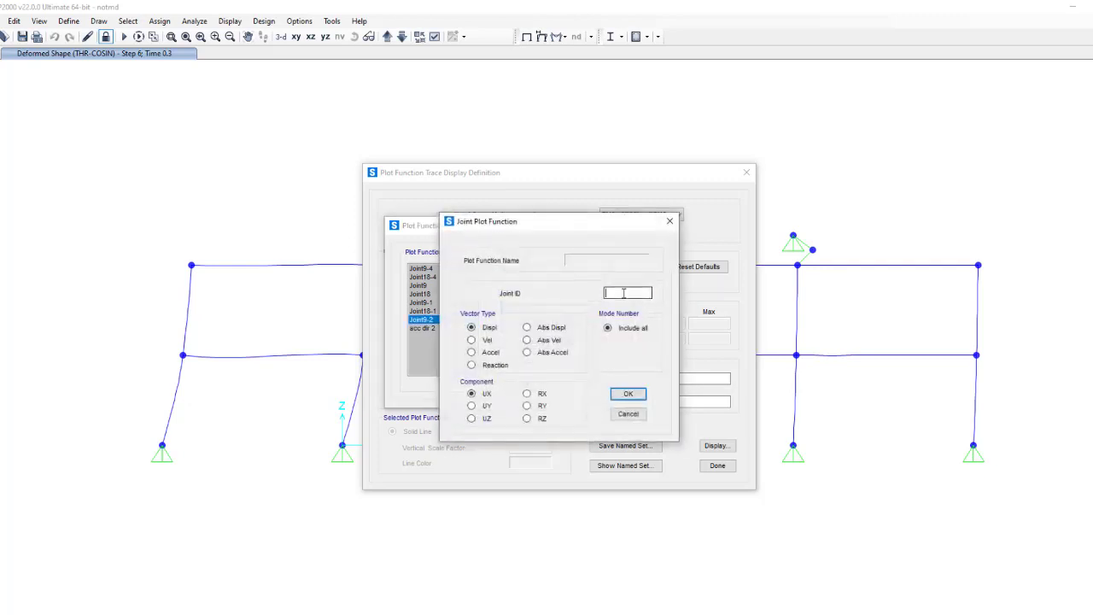
text(18)
click(627, 394)
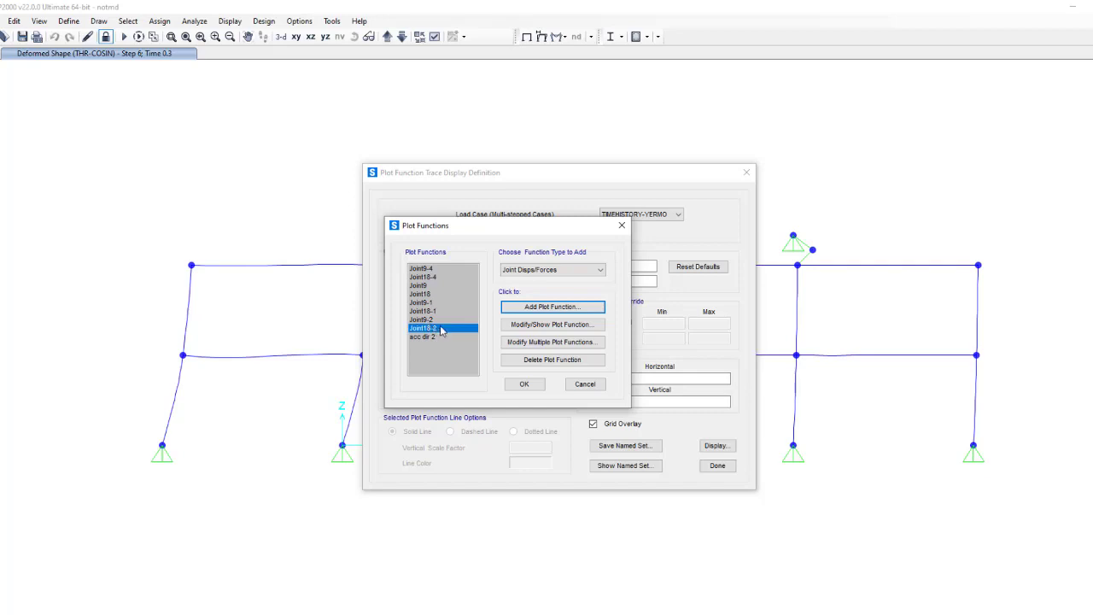
click(521, 384)
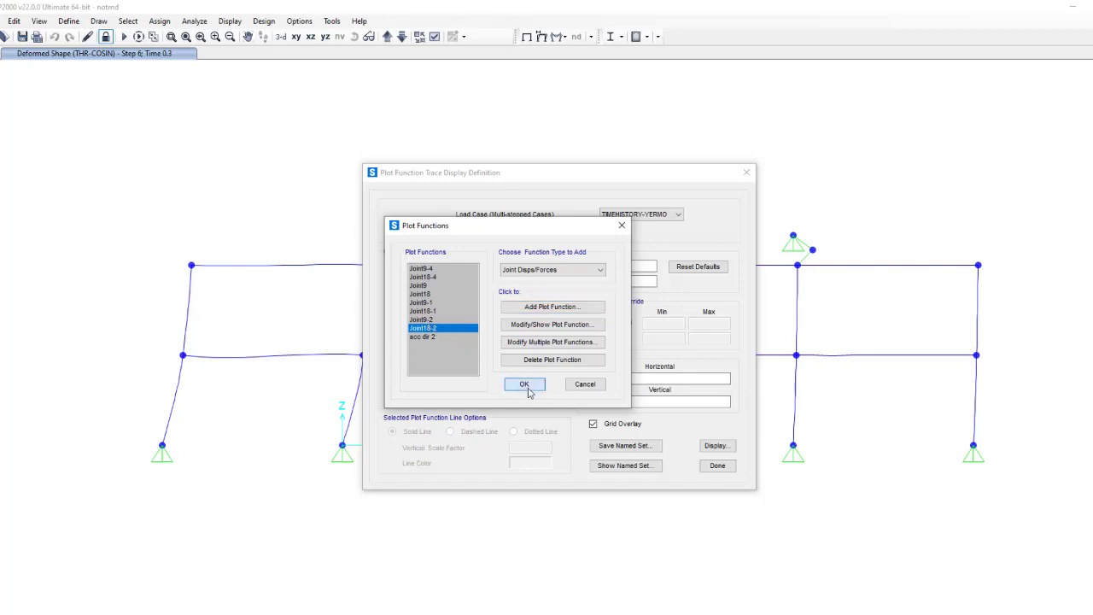
Replace Joint9-4/Joint18-4 with Joint9-2/Joint18-2, then display and close their TIMEHISTORY-YERMO plot
drag(512, 300, 512, 309)
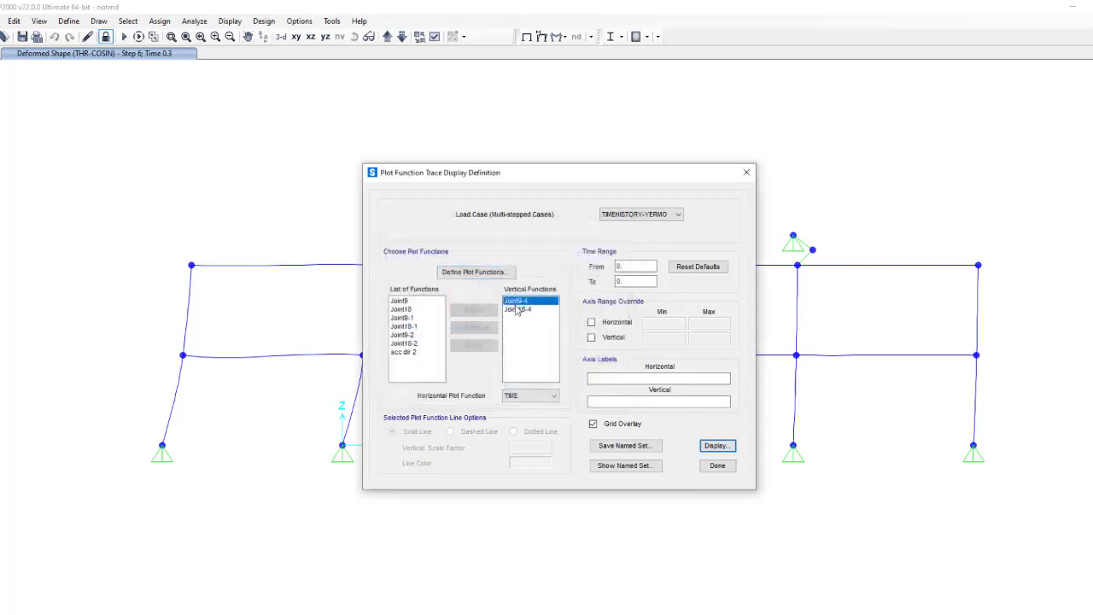
click(474, 327)
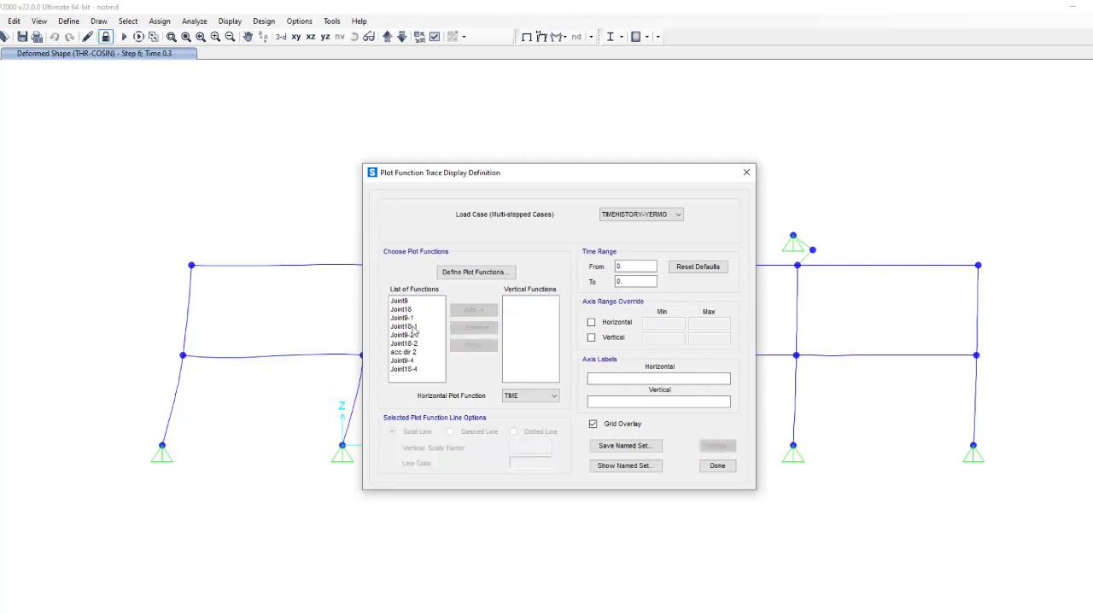
drag(411, 334, 411, 343)
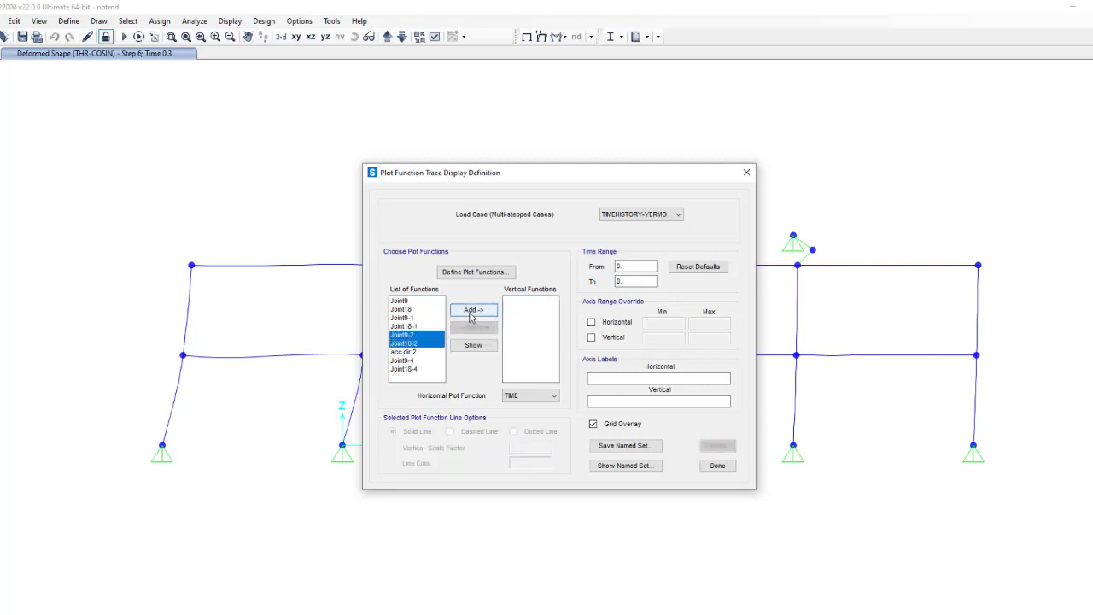
click(471, 312)
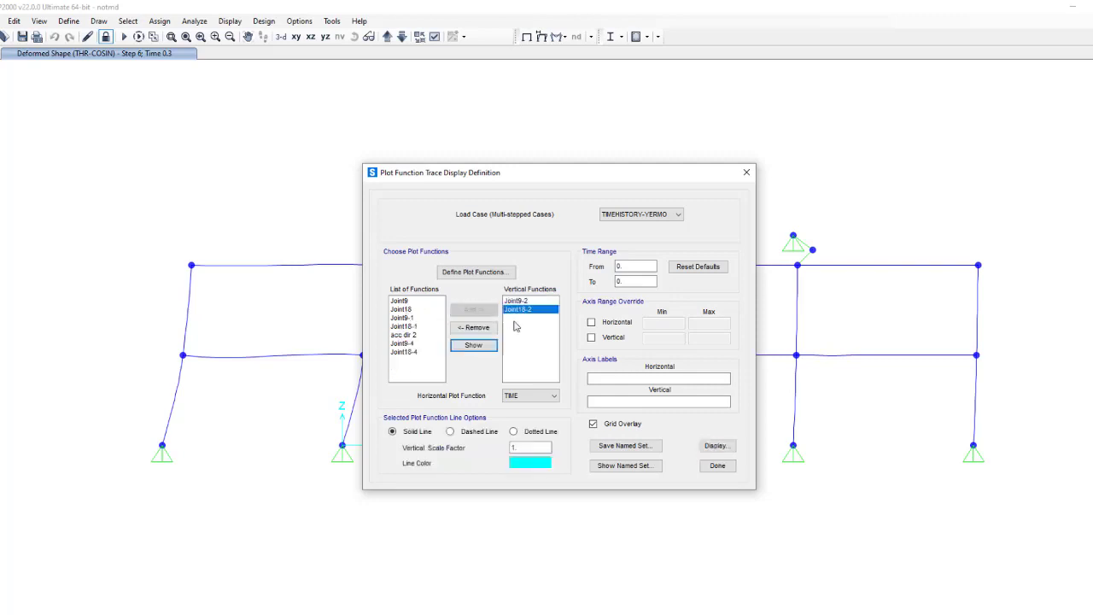
click(722, 447)
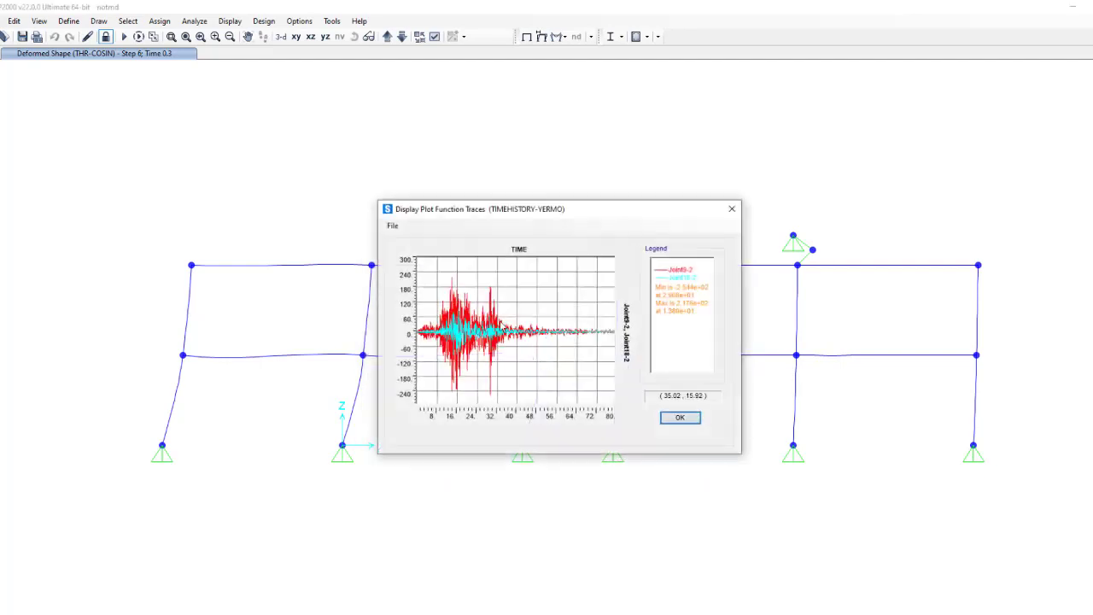
drag(562, 223, 502, 216)
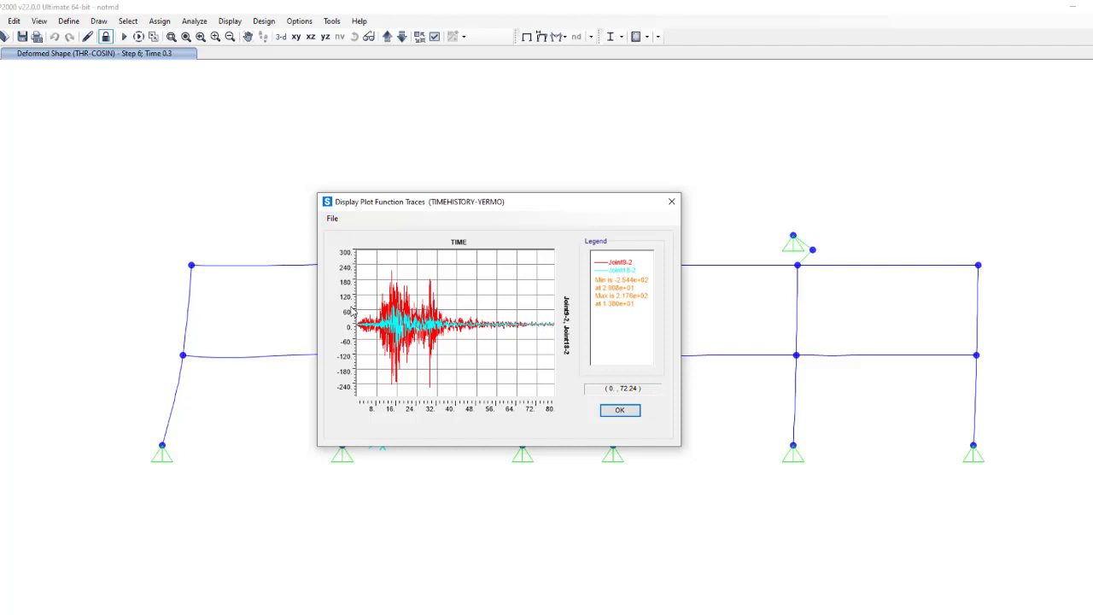
click(610, 414)
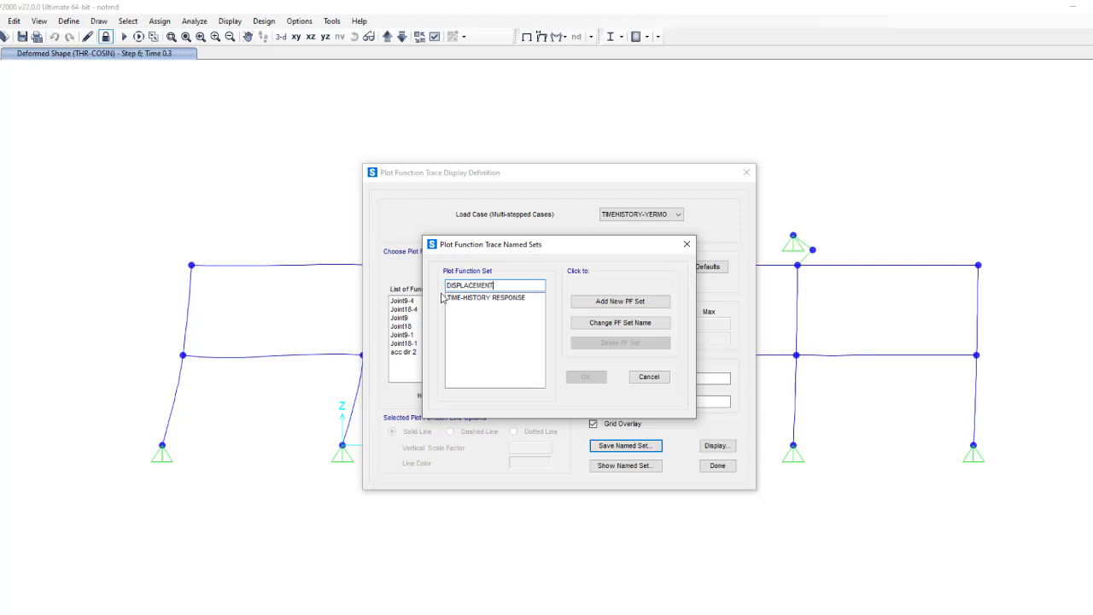
Save DISPLACEMENT as a new trace set and switch the load case to THR-COSIN
click(619, 300)
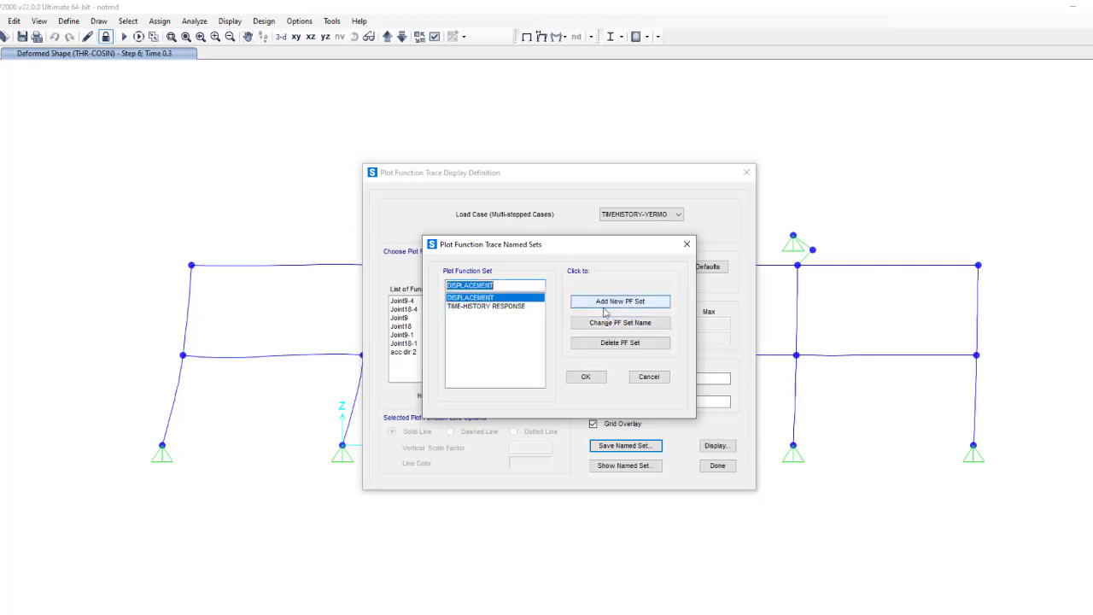
click(585, 378)
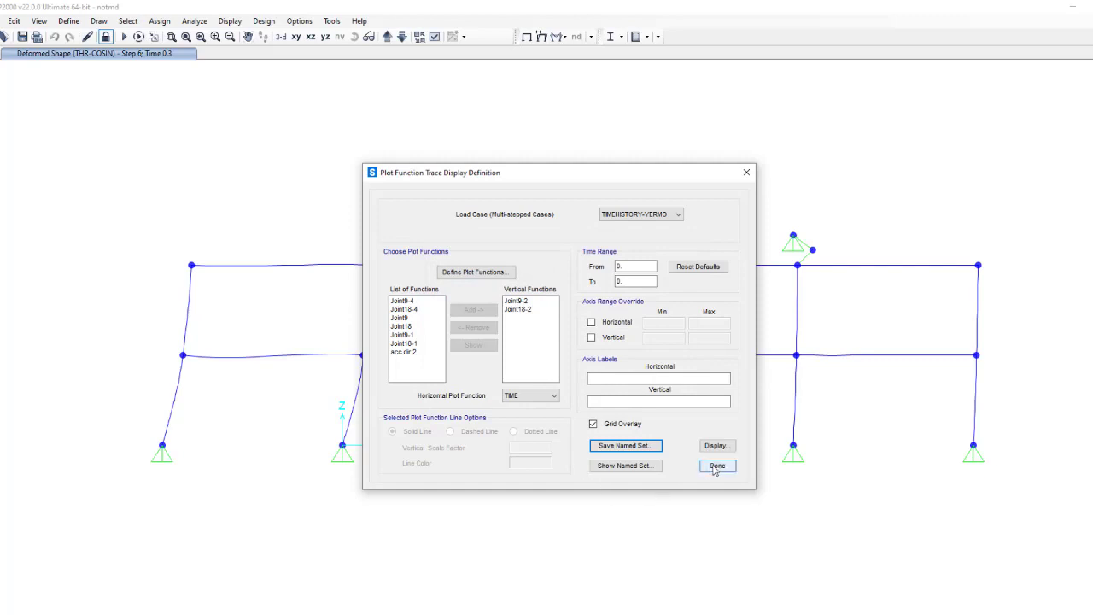
click(635, 218)
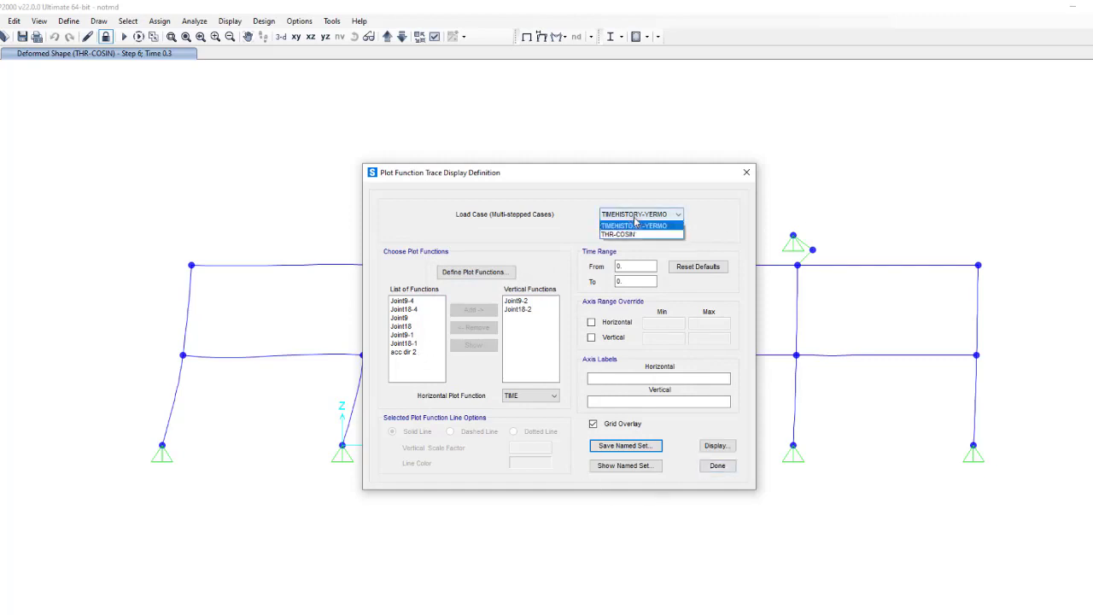
click(644, 235)
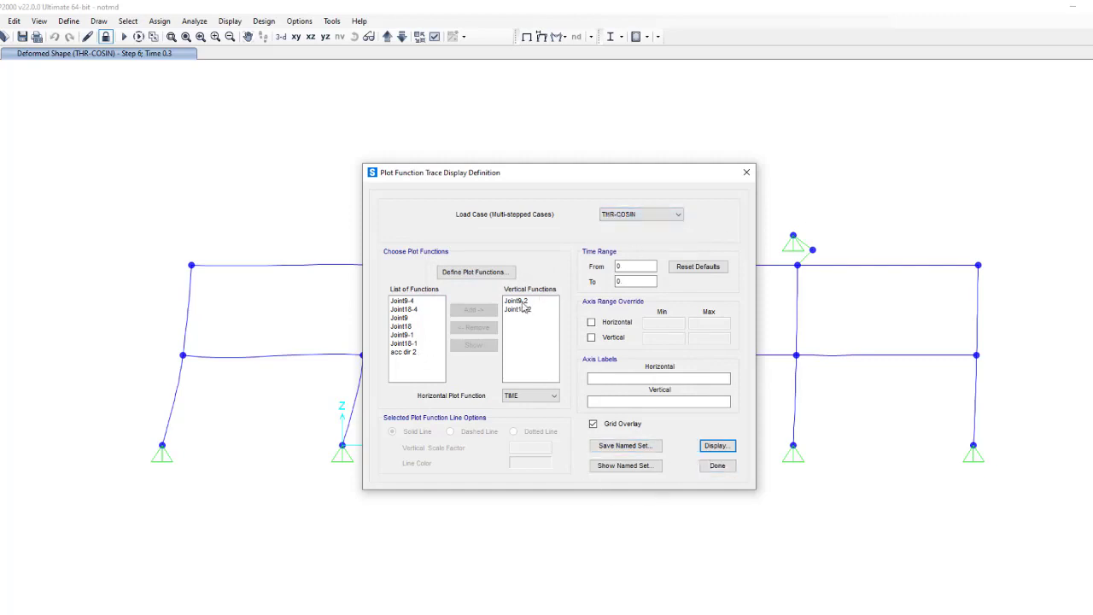
Display and review the THR-COSIN plot of Joint9-2 and Joint18-2
drag(523, 311, 517, 301)
click(715, 445)
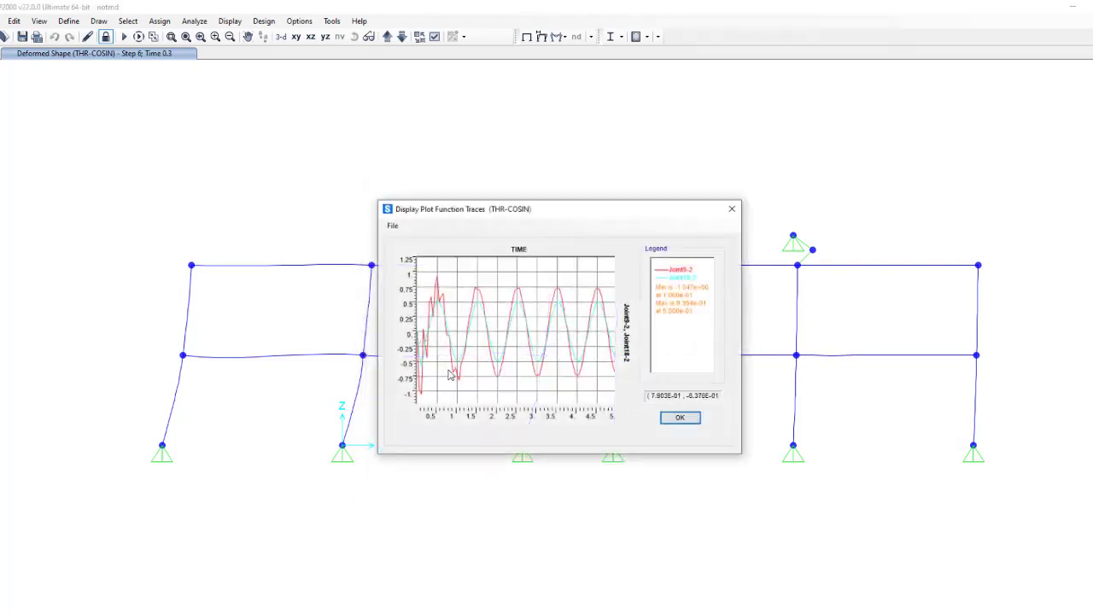
drag(604, 209, 869, 214)
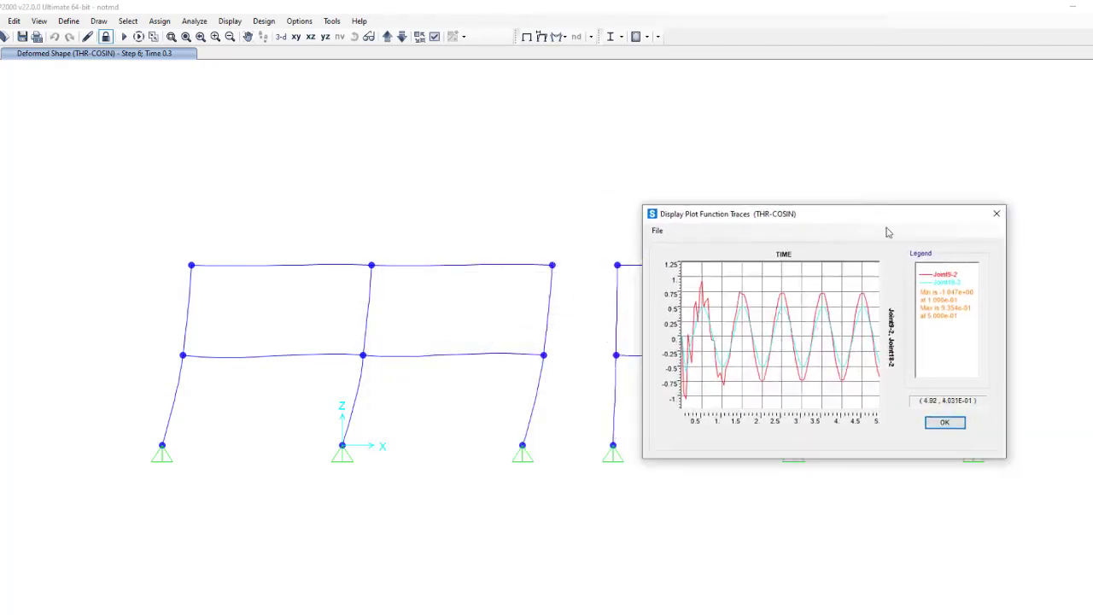
drag(872, 214, 551, 271)
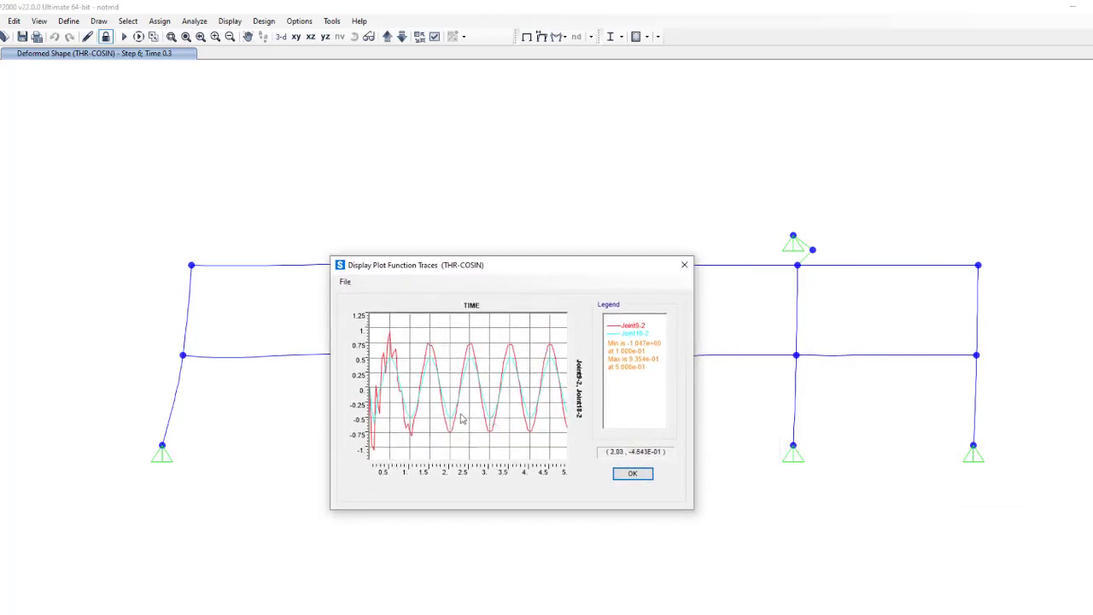
click(631, 476)
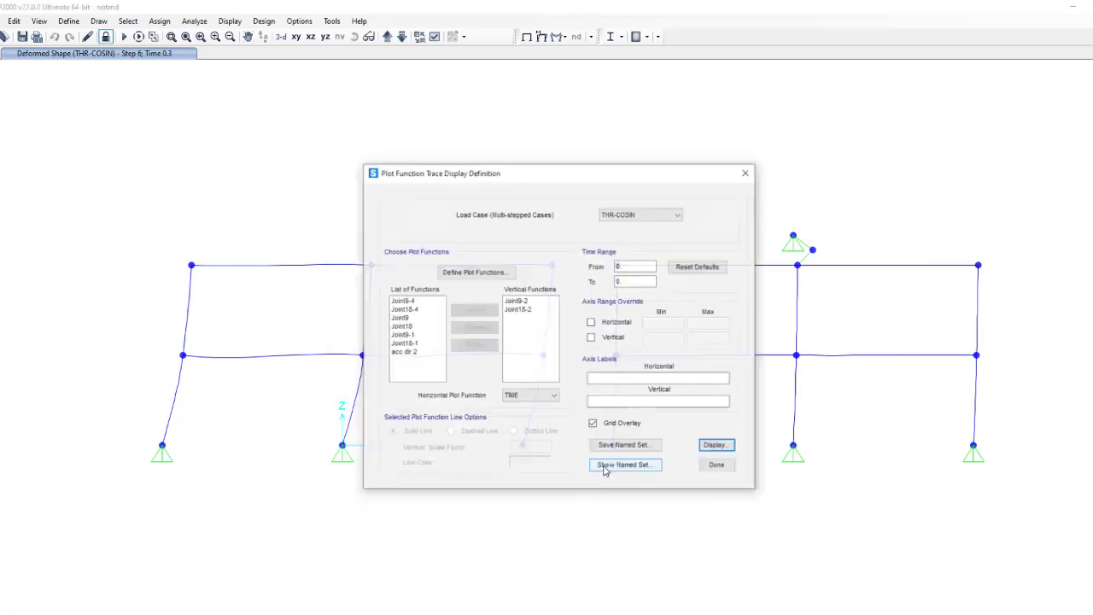
Replace Joint9-2/Joint18-2 with Joint9-1/Joint18-1 and plot their THR-COSIN traces
click(515, 301)
shift+click(517, 310)
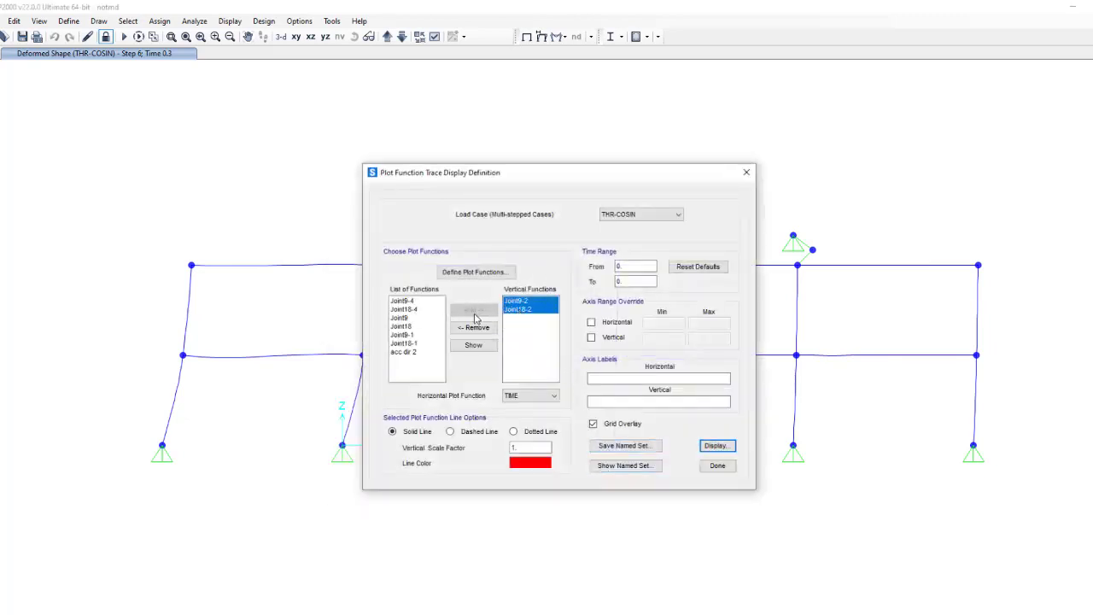
click(474, 327)
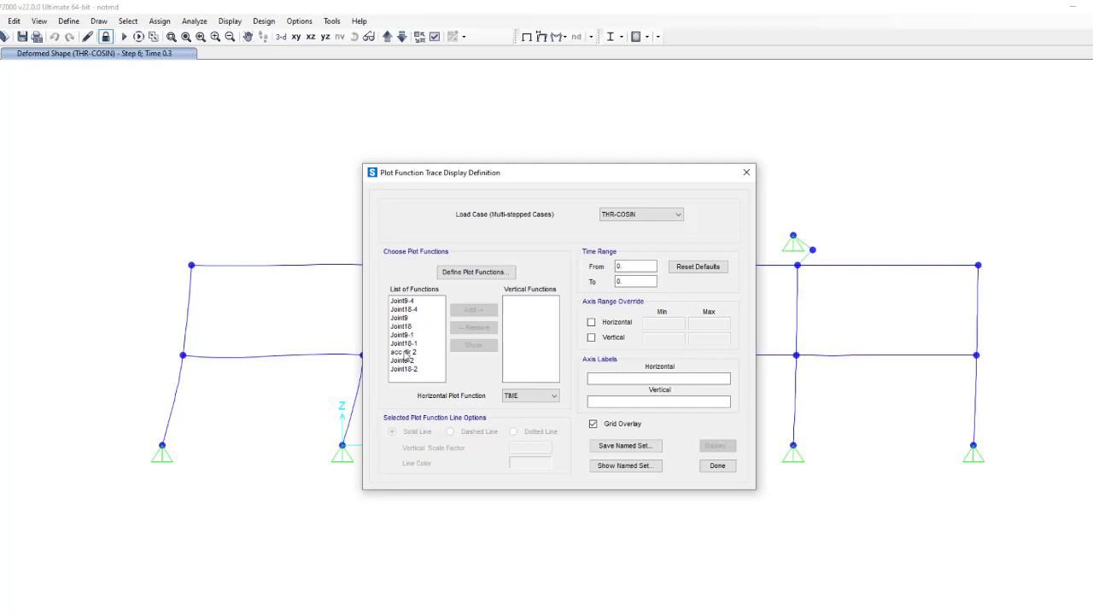
click(402, 336)
shift+click(403, 343)
click(473, 309)
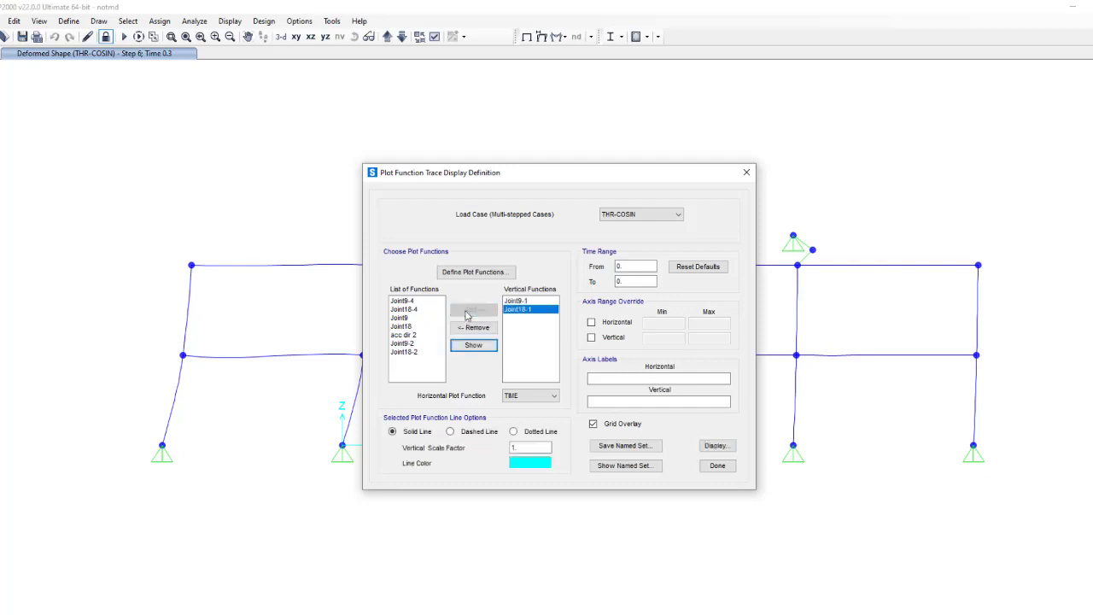
click(715, 445)
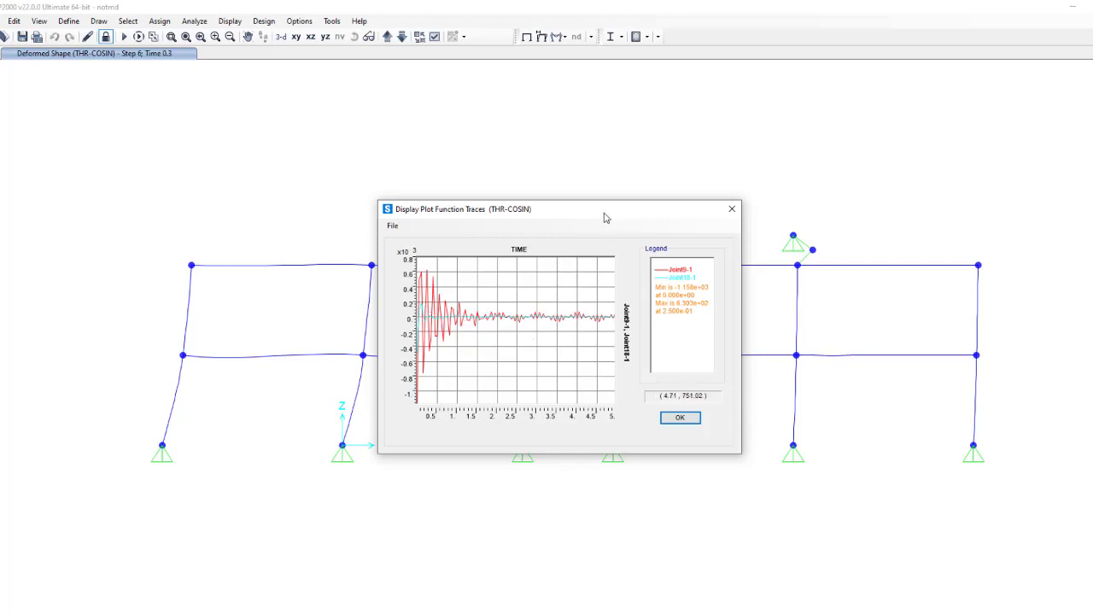
Zoom the trace plot into the 2.39–2.74 s range, then close the plot and definition dialogs
drag(603, 218, 555, 331)
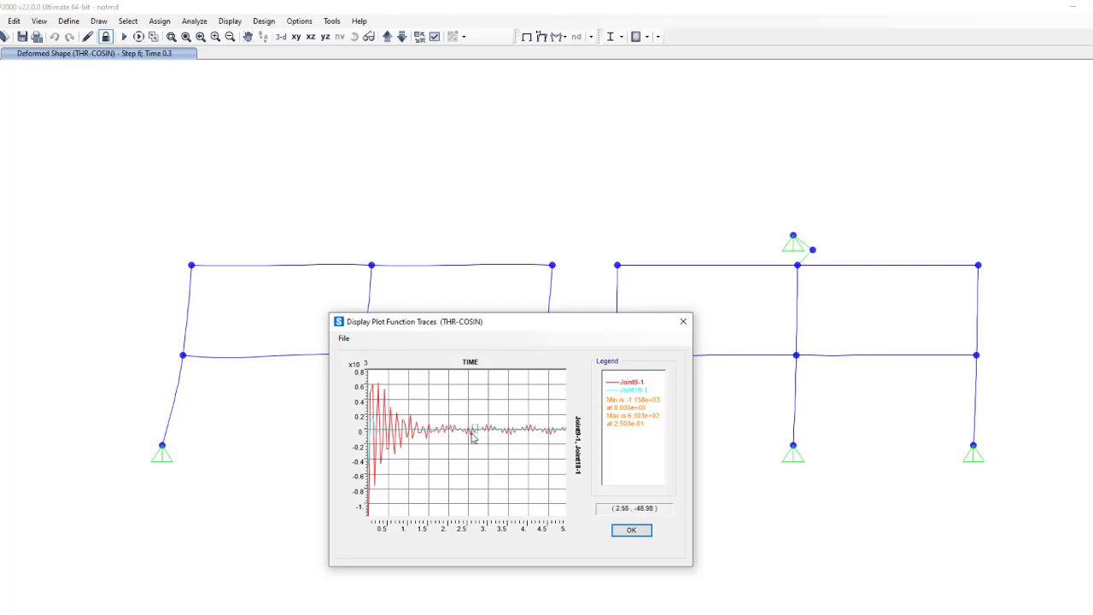
drag(472, 436, 459, 426)
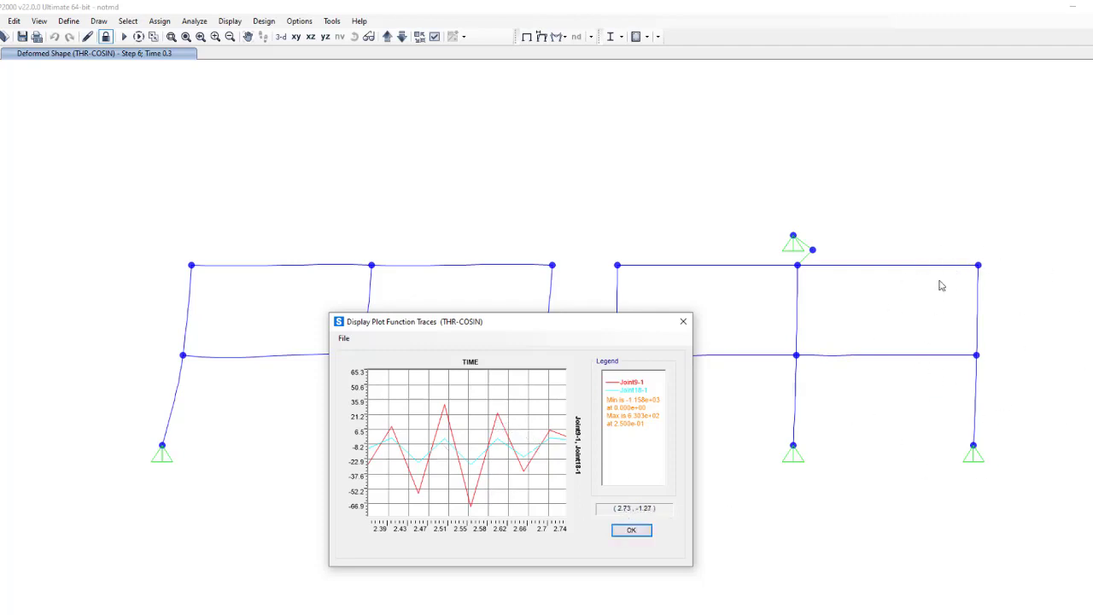
click(630, 532)
click(629, 531)
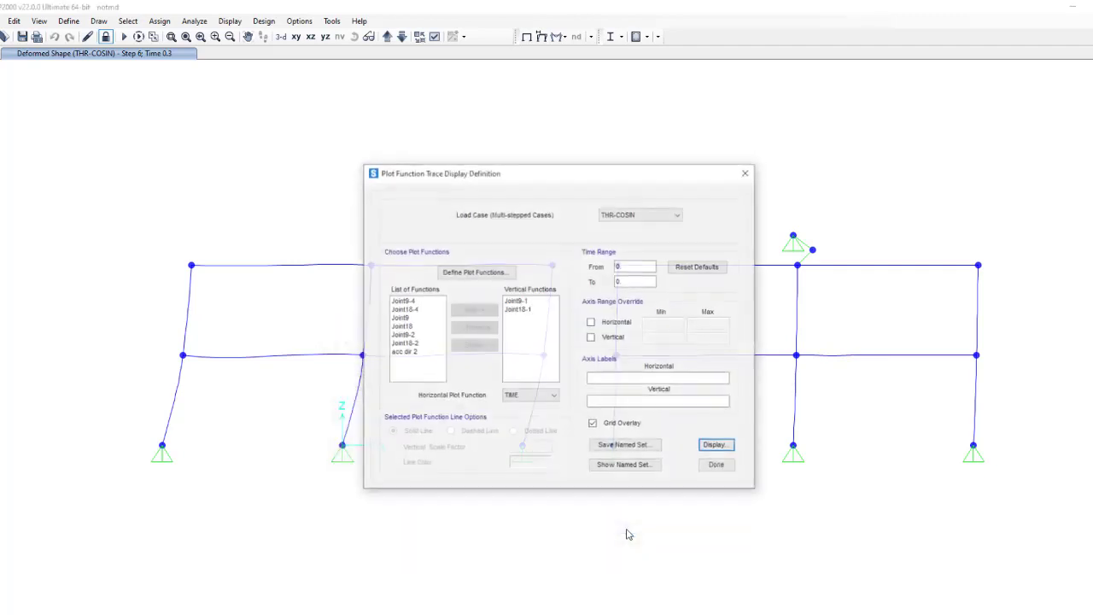
click(723, 468)
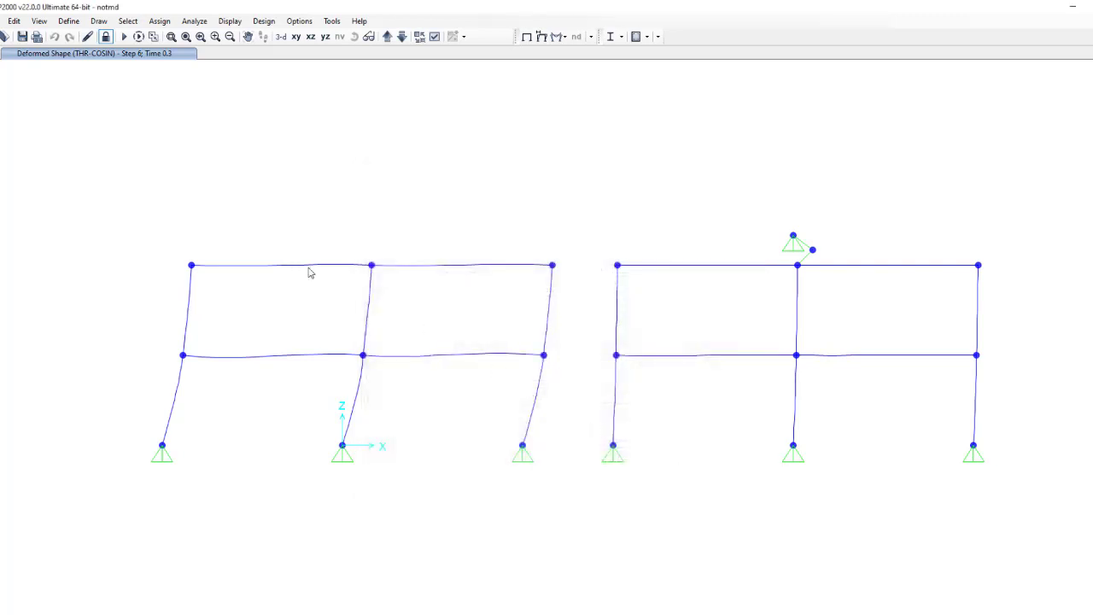
Open the multi-step animation video setup, then close it without creating a video
click(4, 21)
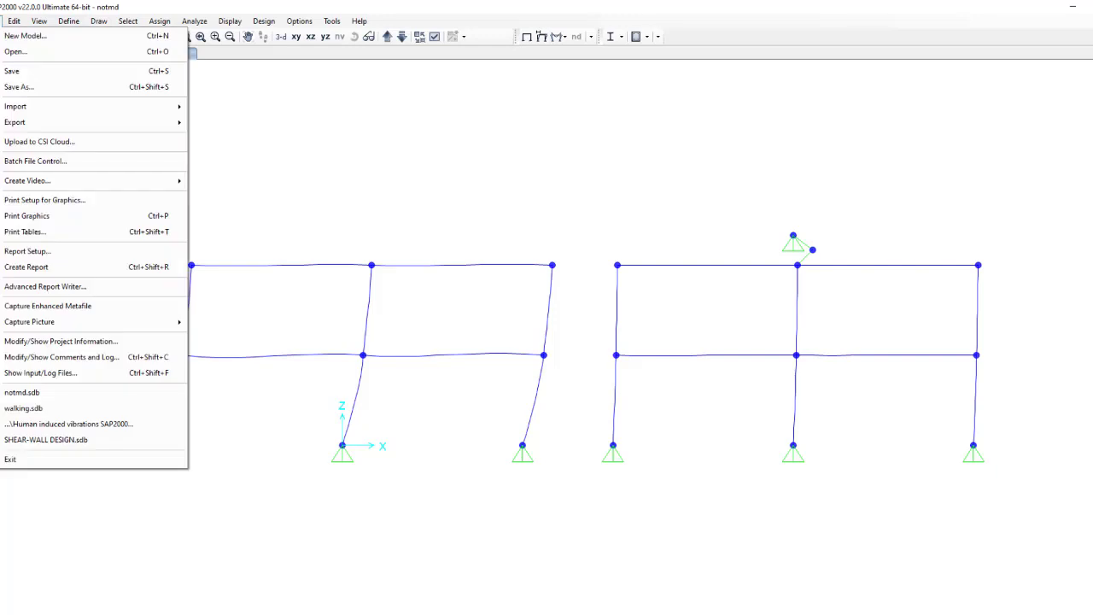
mouse_move(151, 181)
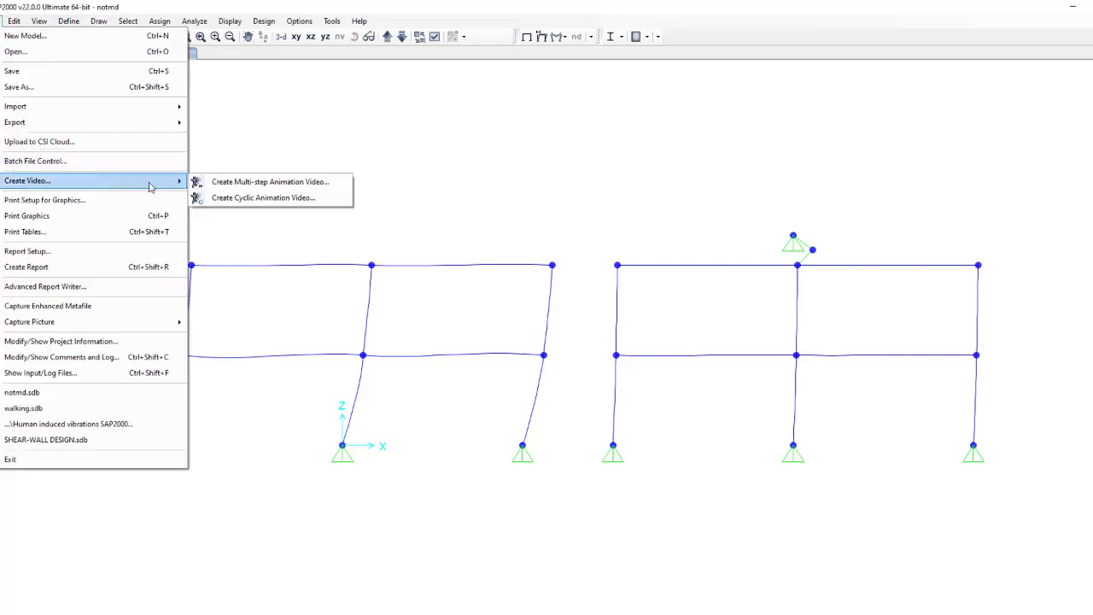
click(296, 183)
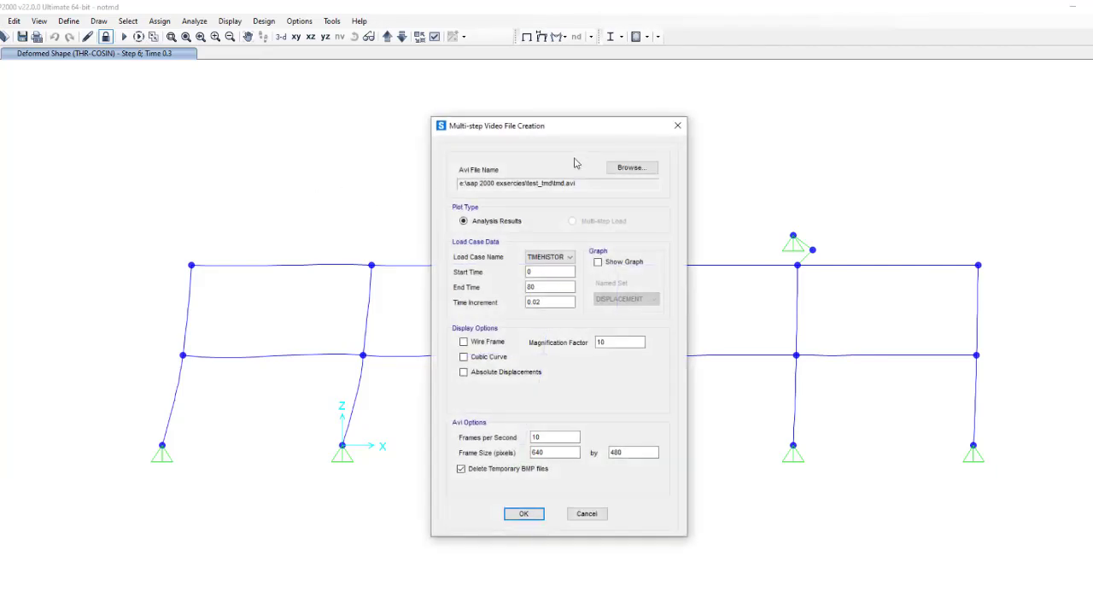
drag(563, 131, 576, 132)
click(689, 125)
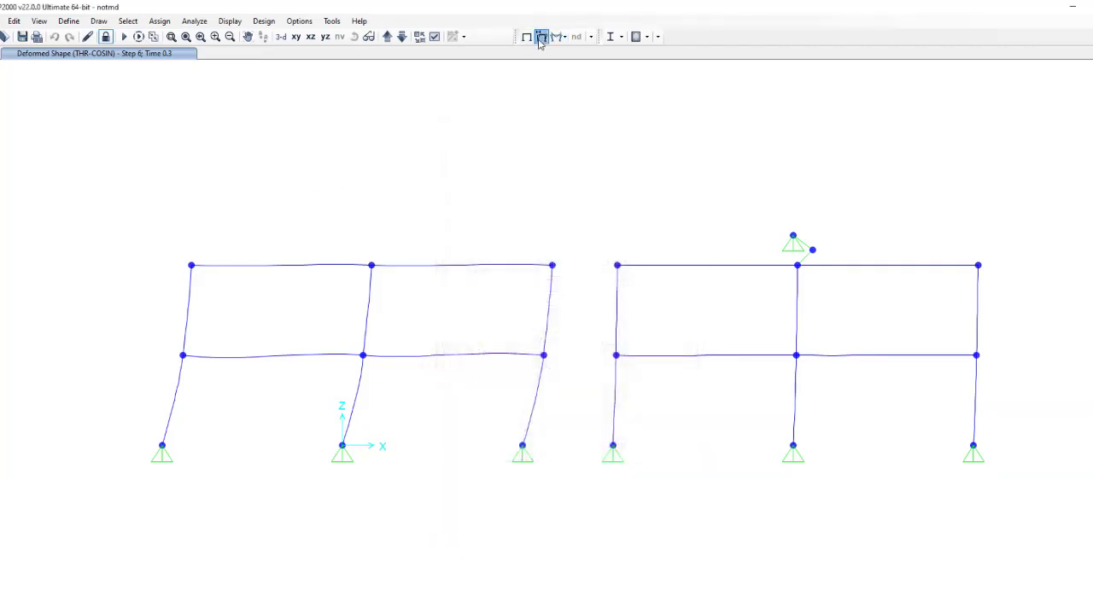
Show Ux displacement contours on both deformed frames with continuous contours turned off
click(542, 37)
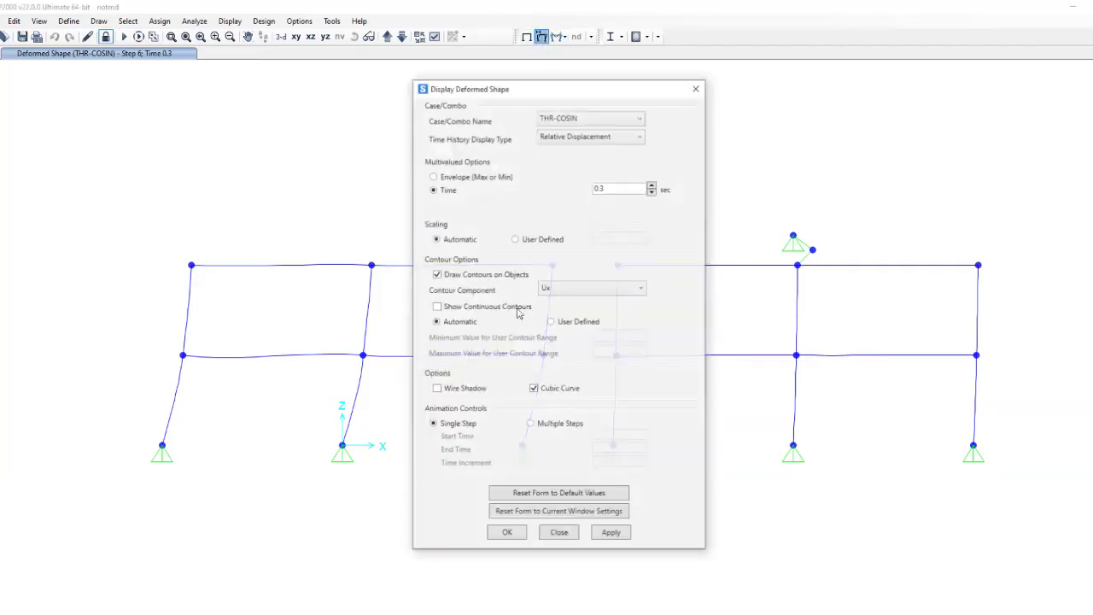
click(474, 311)
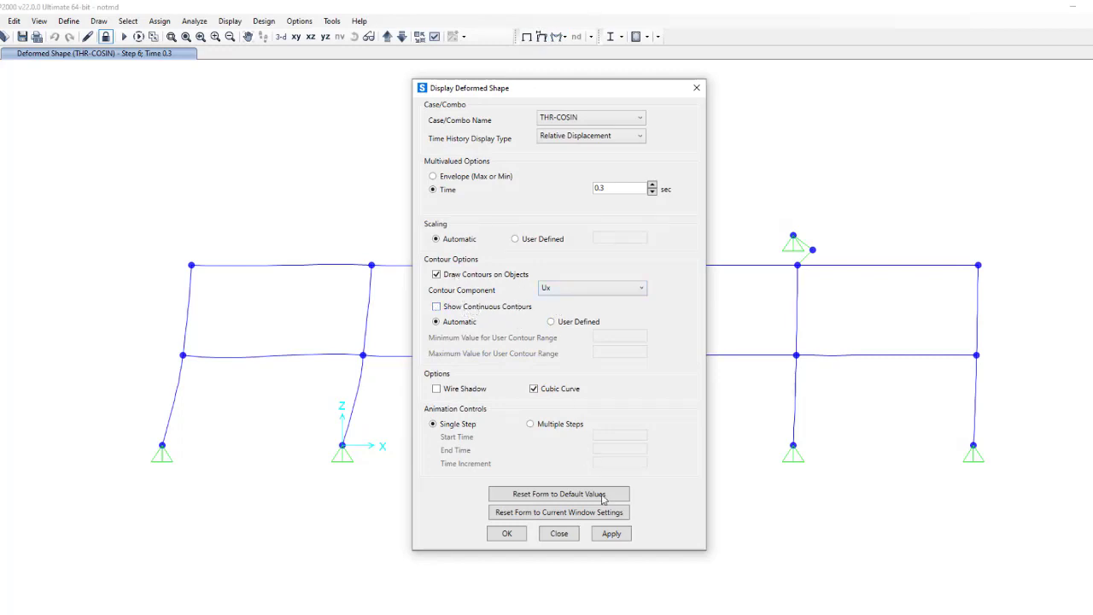
click(611, 533)
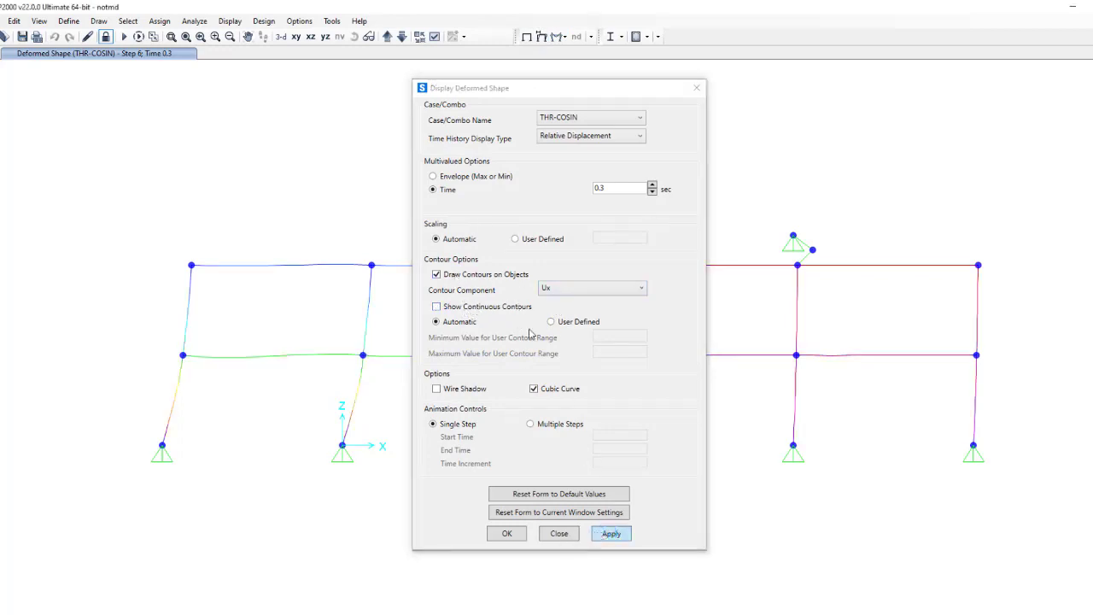
click(556, 533)
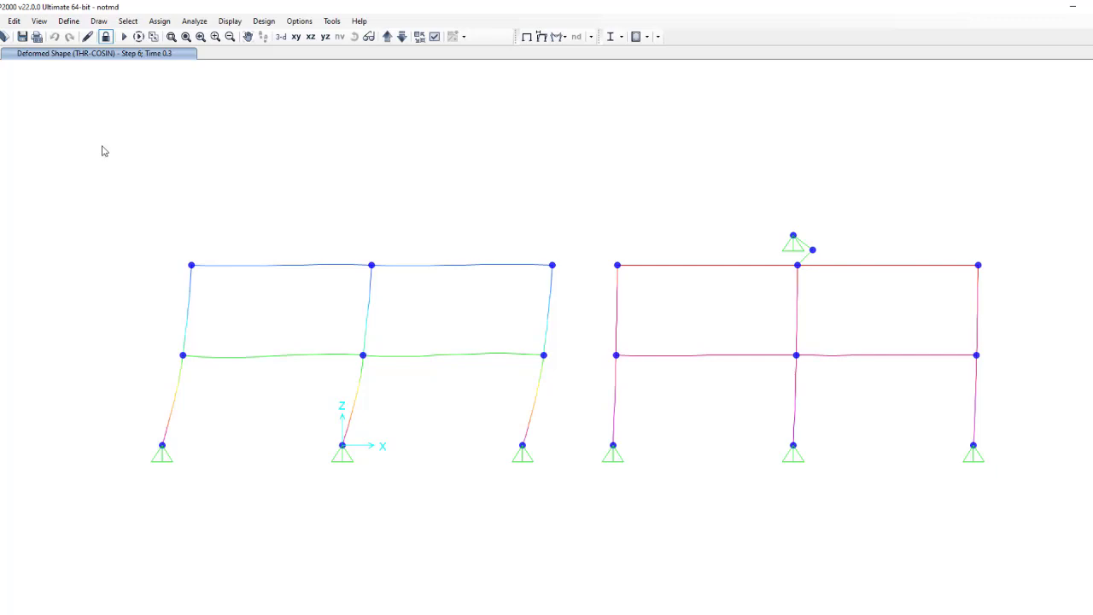
Set up a multi-step animation video of the TIMEHISTORY load case, 0–80 s in 0.02 s steps
click(2, 20)
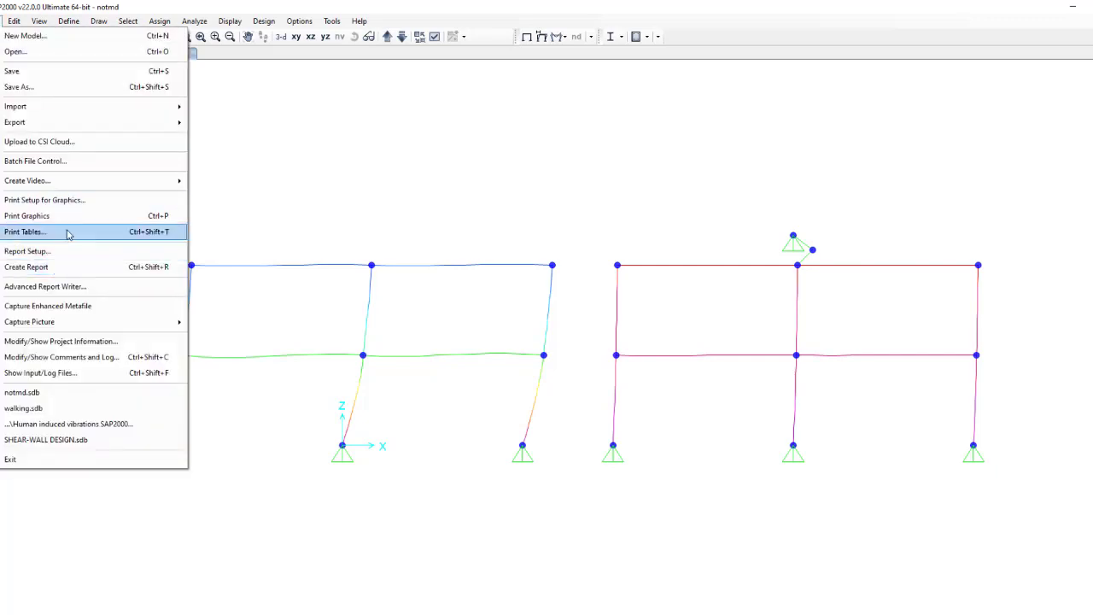
mouse_move(76, 182)
click(218, 181)
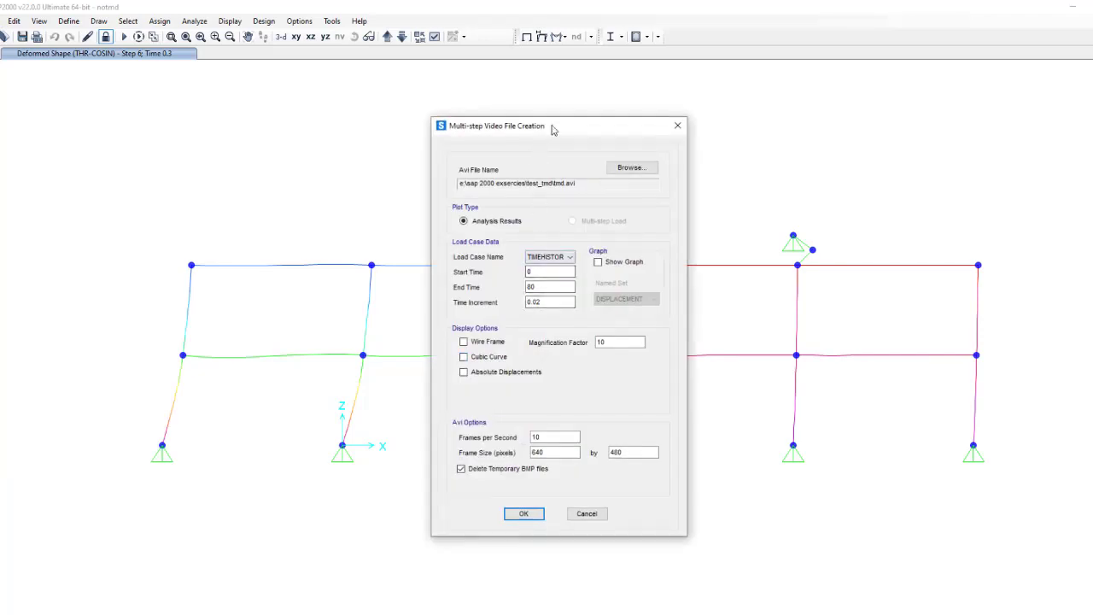
drag(554, 128, 432, 133)
double_click(435, 271)
click(434, 269)
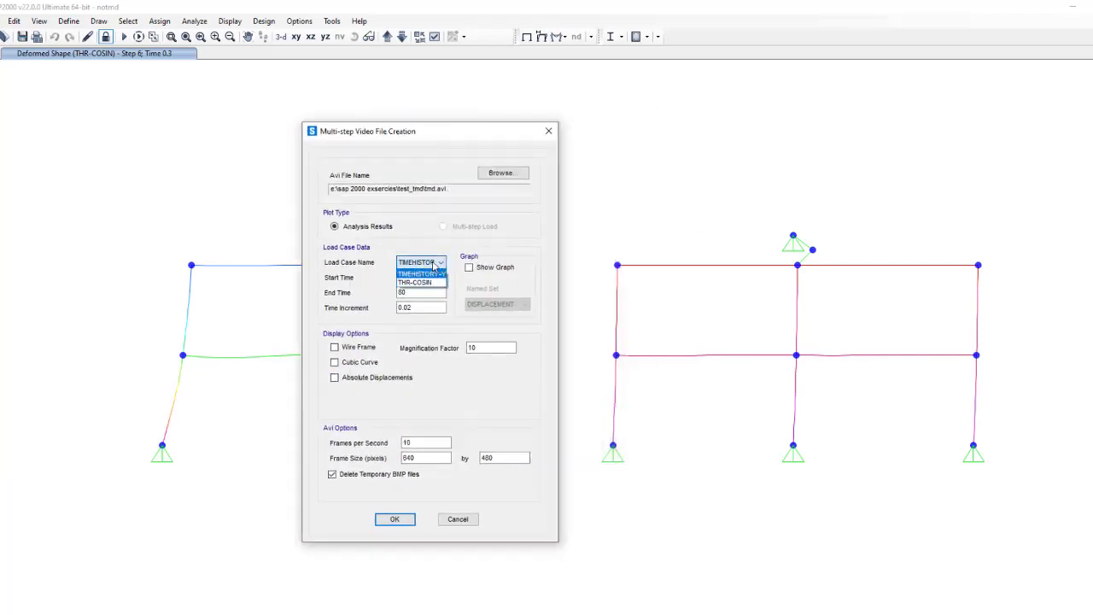
click(435, 272)
click(420, 305)
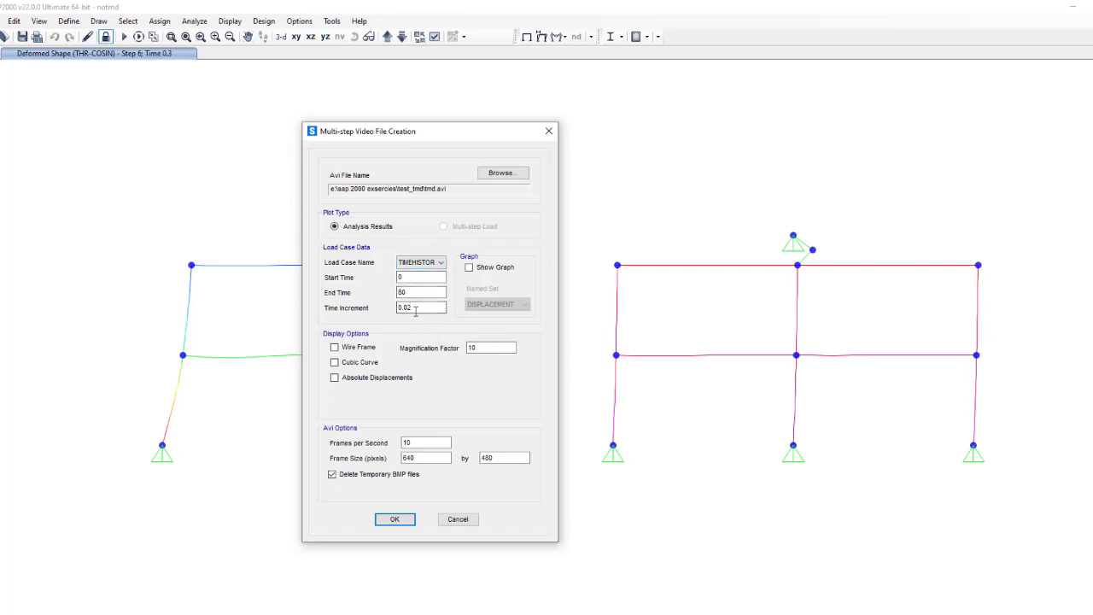
Keep magnification factor 10, render the AVI, and dismiss the video file error
key(Tab)
click(491, 348)
click(395, 519)
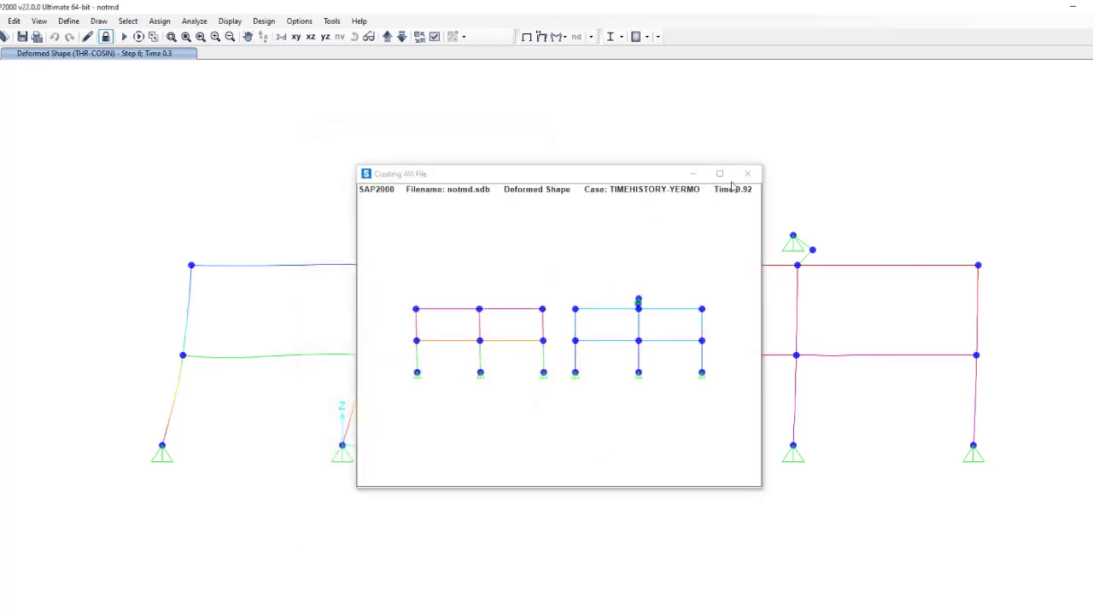
click(595, 365)
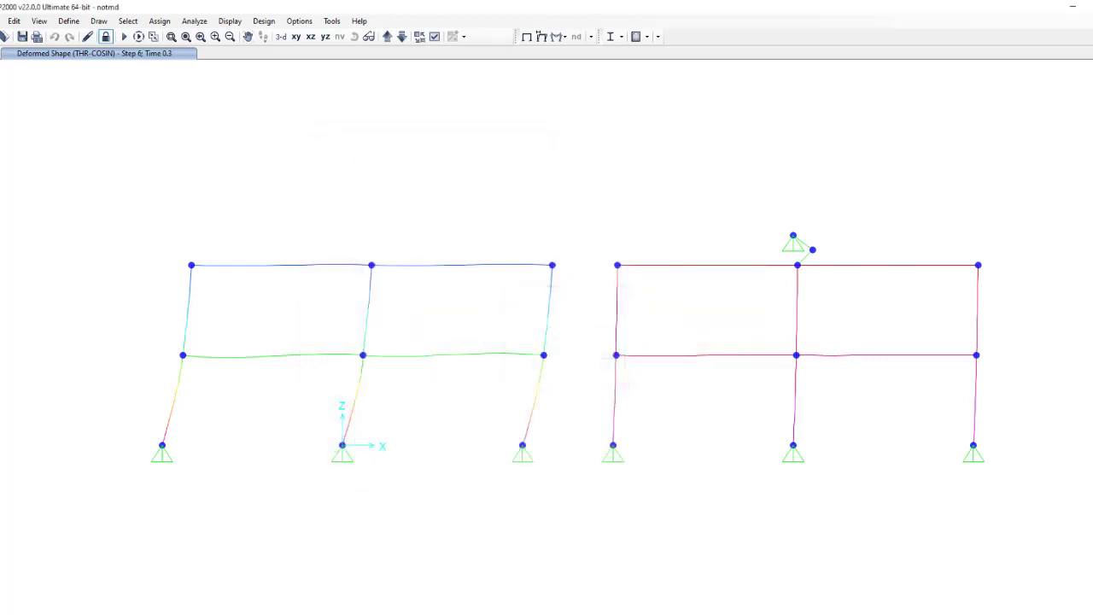
Set up the multi-step animation video again, showing the DISPLACEMENT named graph set
click(11, 21)
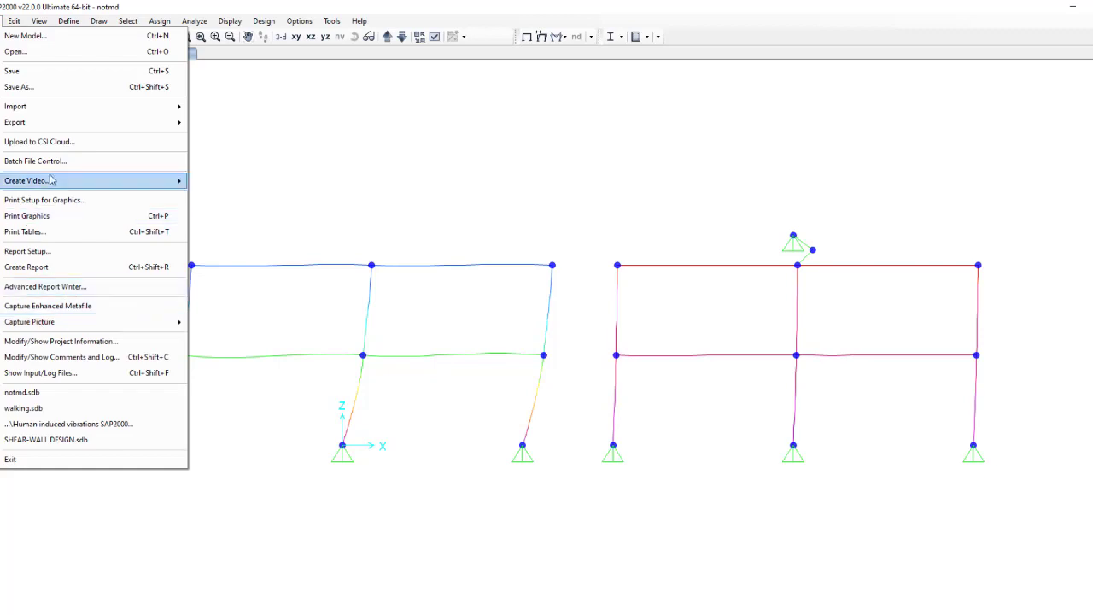
mouse_move(128, 180)
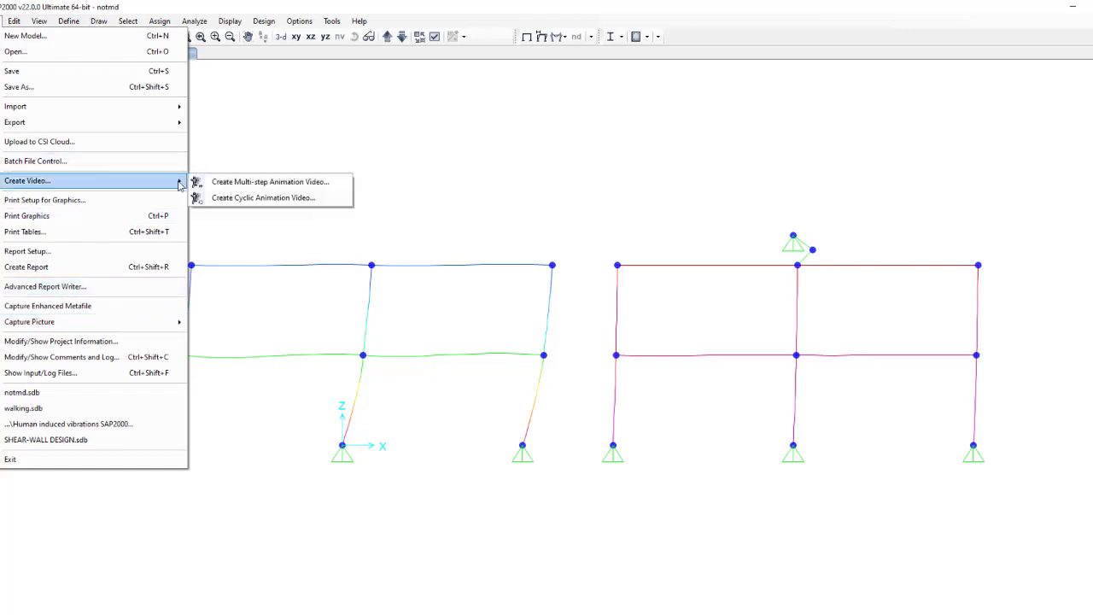
click(256, 182)
click(598, 261)
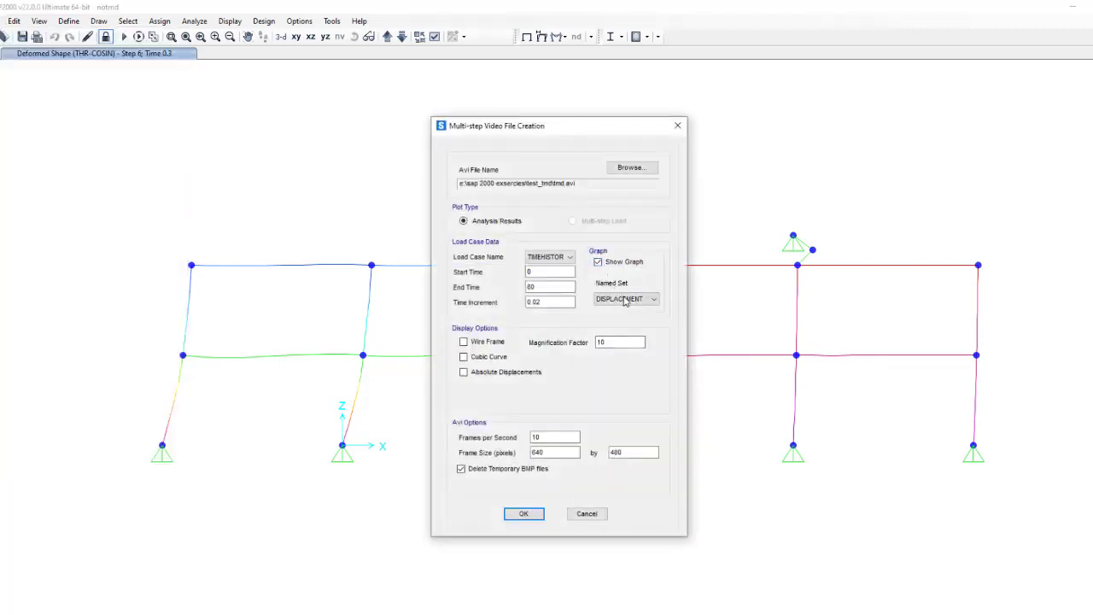
click(626, 298)
click(618, 319)
drag(599, 138, 495, 109)
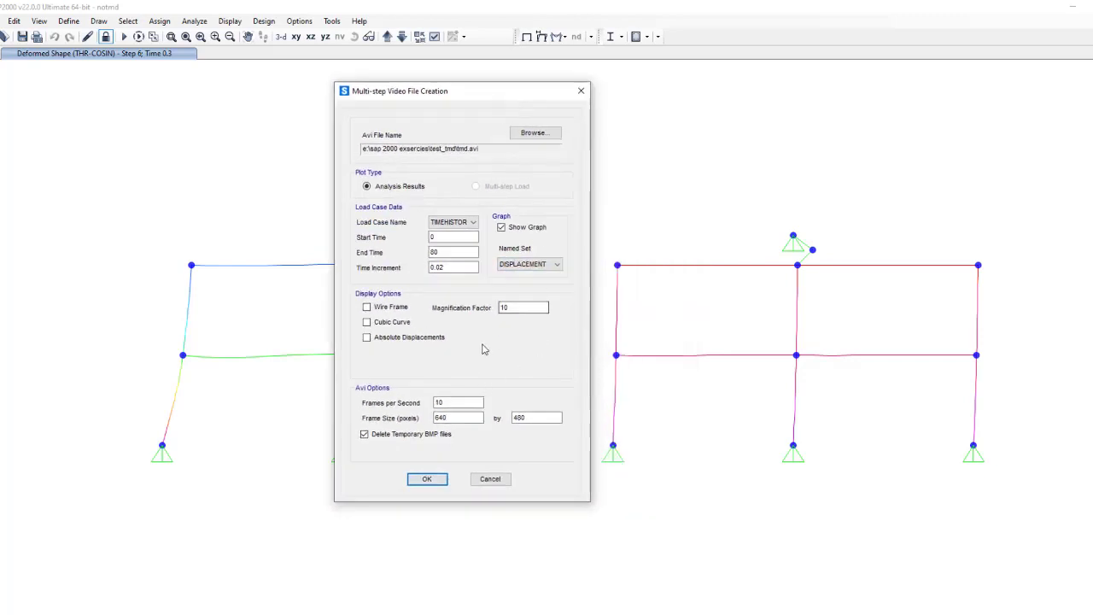
Render the AVI with the graph, close the rendering window, and dismiss the write error
click(446, 471)
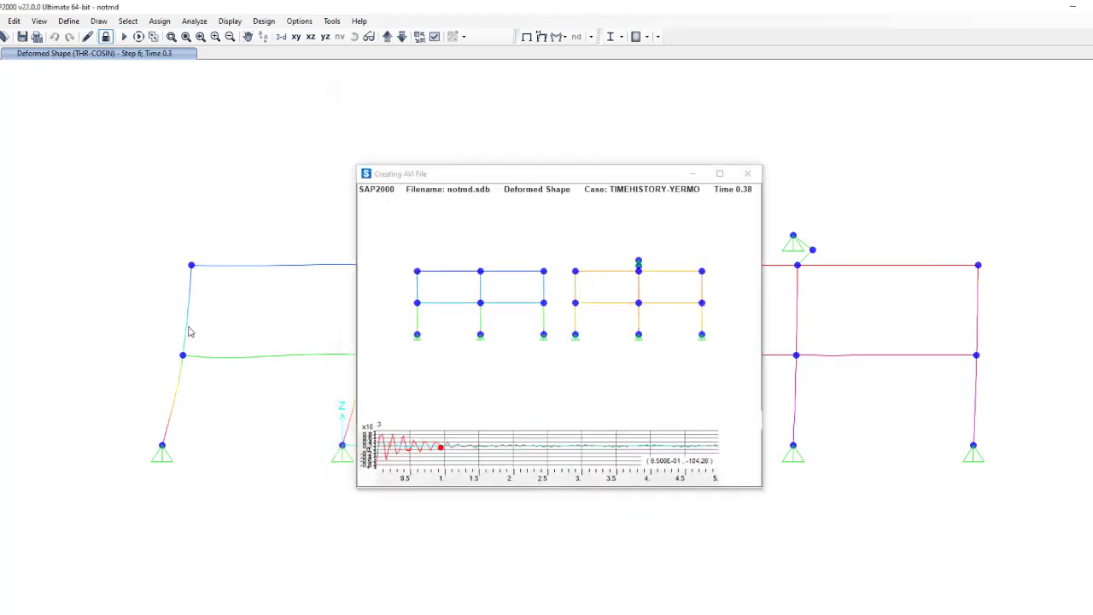
click(753, 174)
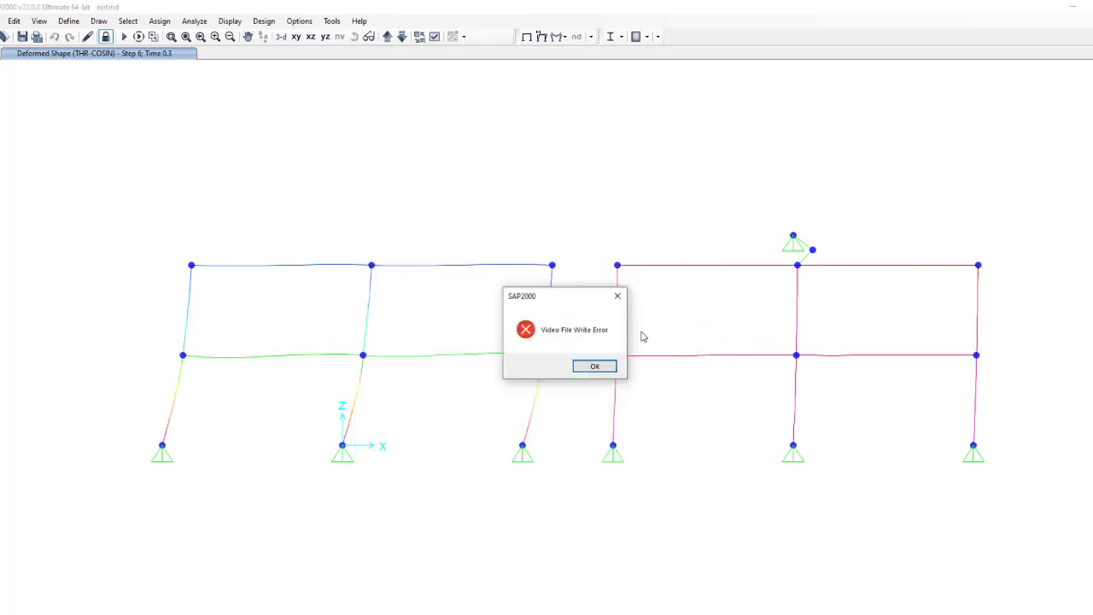
click(603, 366)
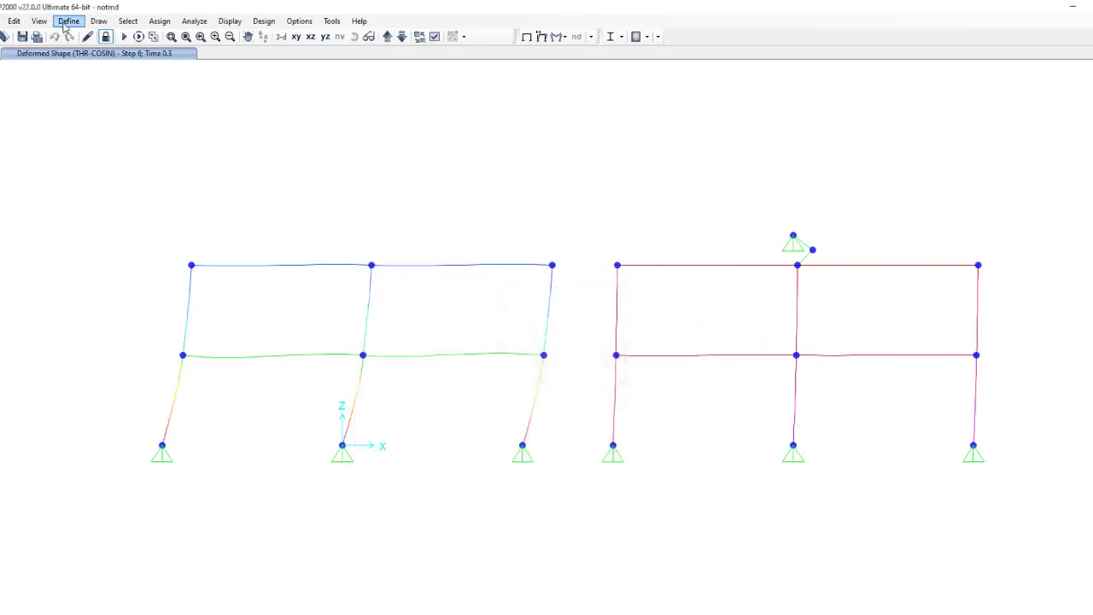
click(4, 21)
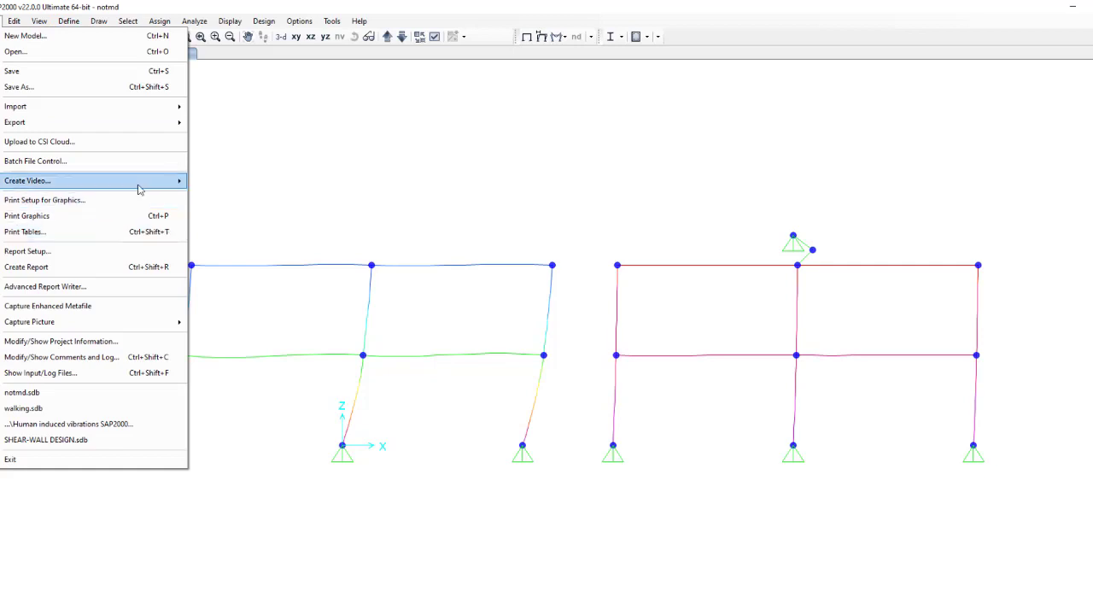
mouse_move(137, 182)
click(256, 180)
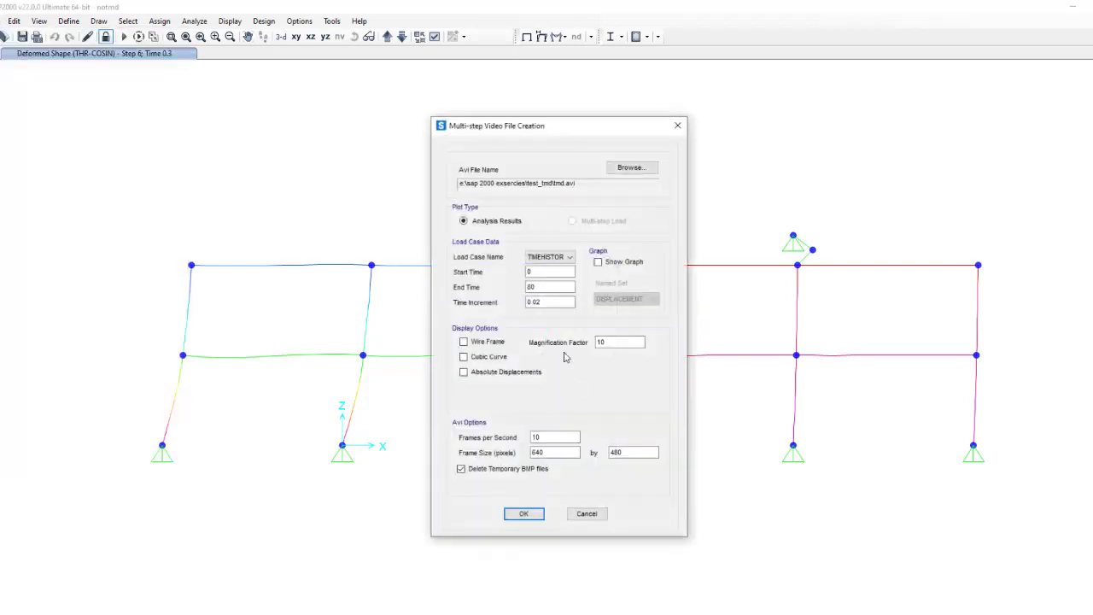
click(608, 263)
click(627, 299)
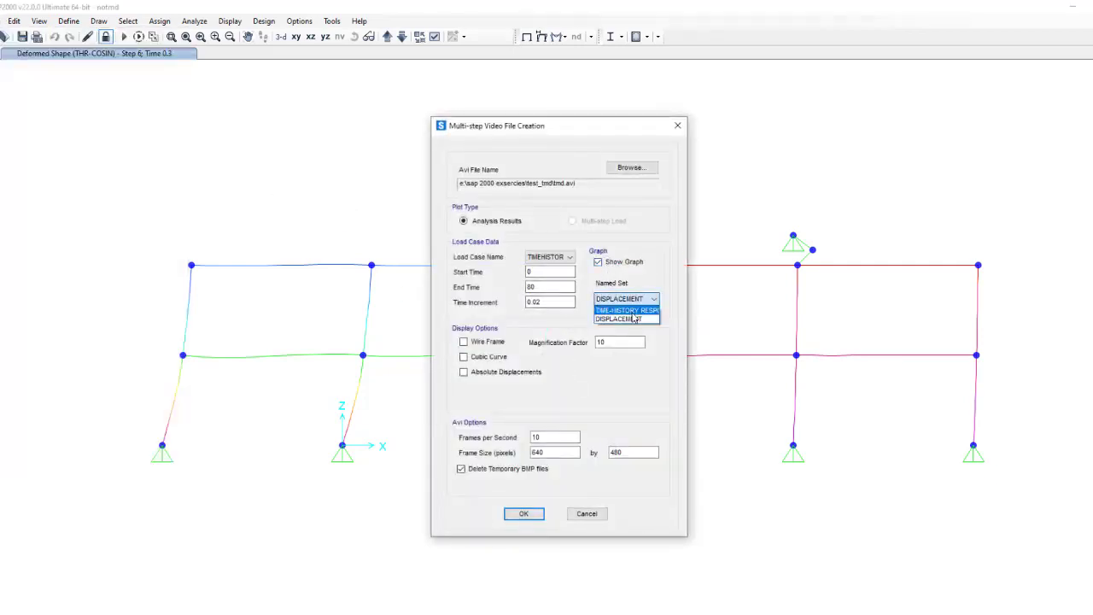
click(628, 309)
drag(566, 134, 501, 101)
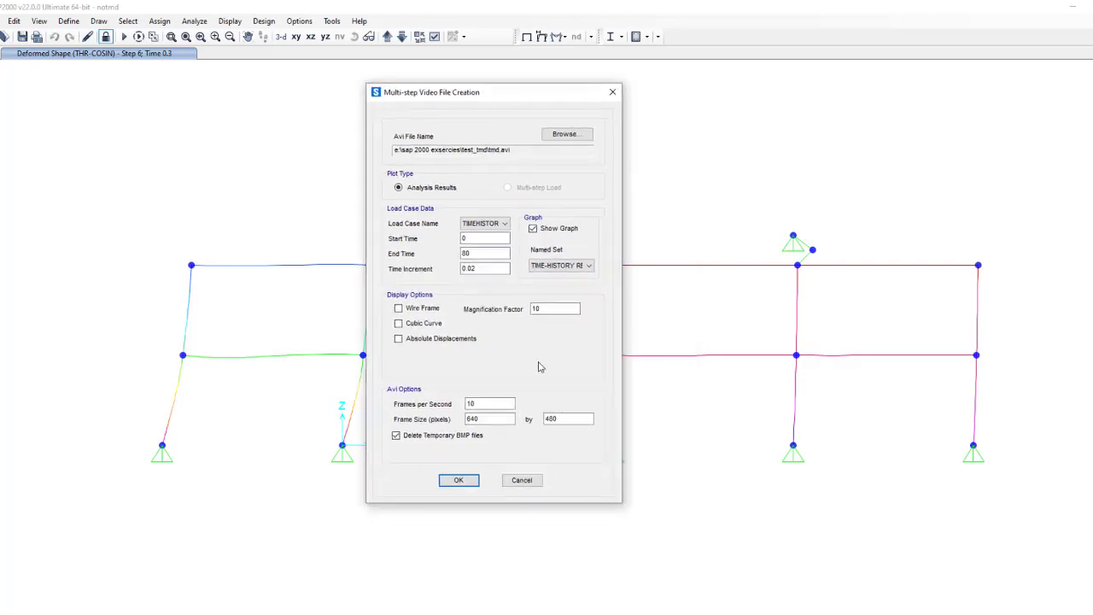
click(454, 481)
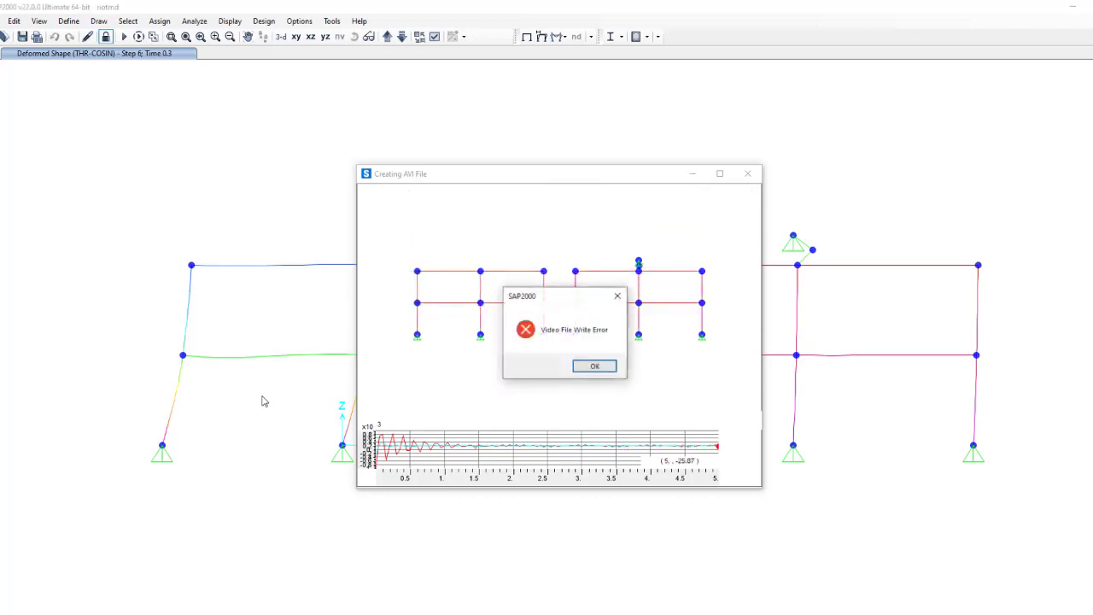
click(614, 369)
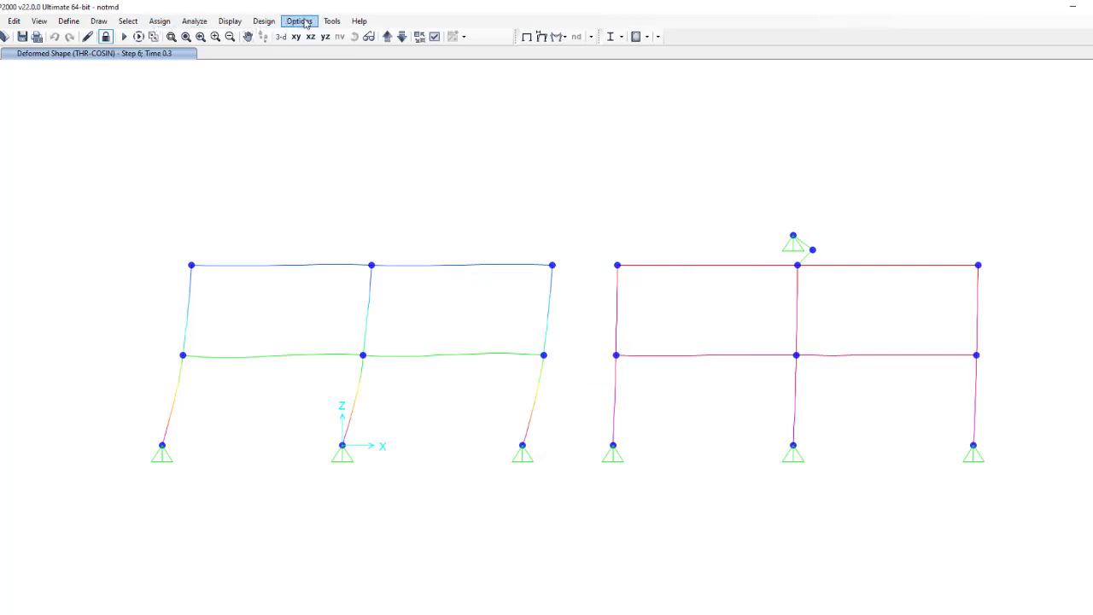
Plot the Joint9-1 and Joint18-1 trace functions against time
click(229, 21)
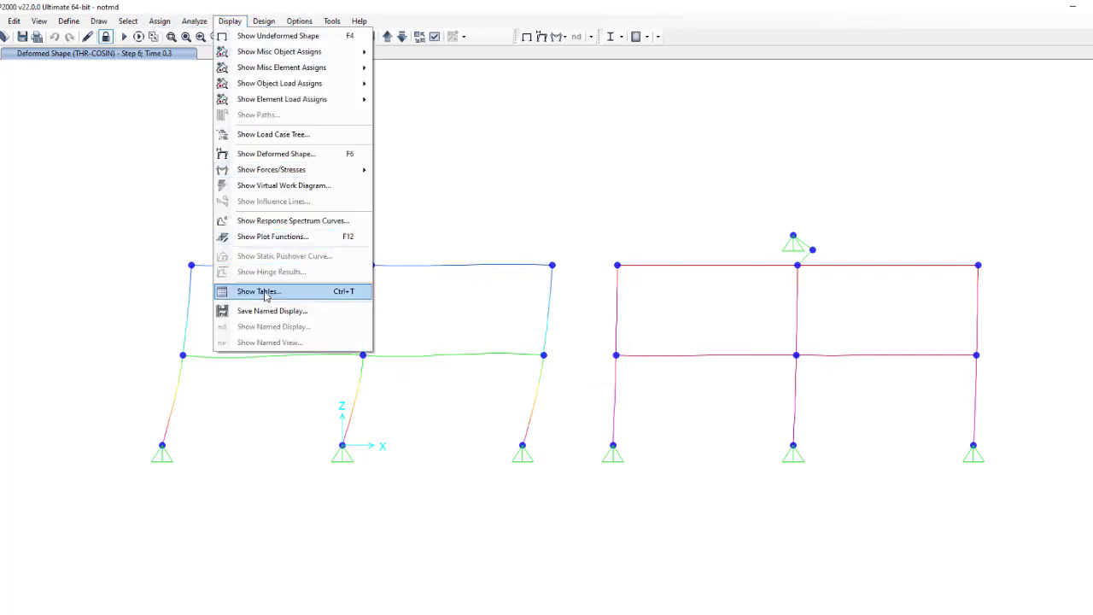
click(309, 240)
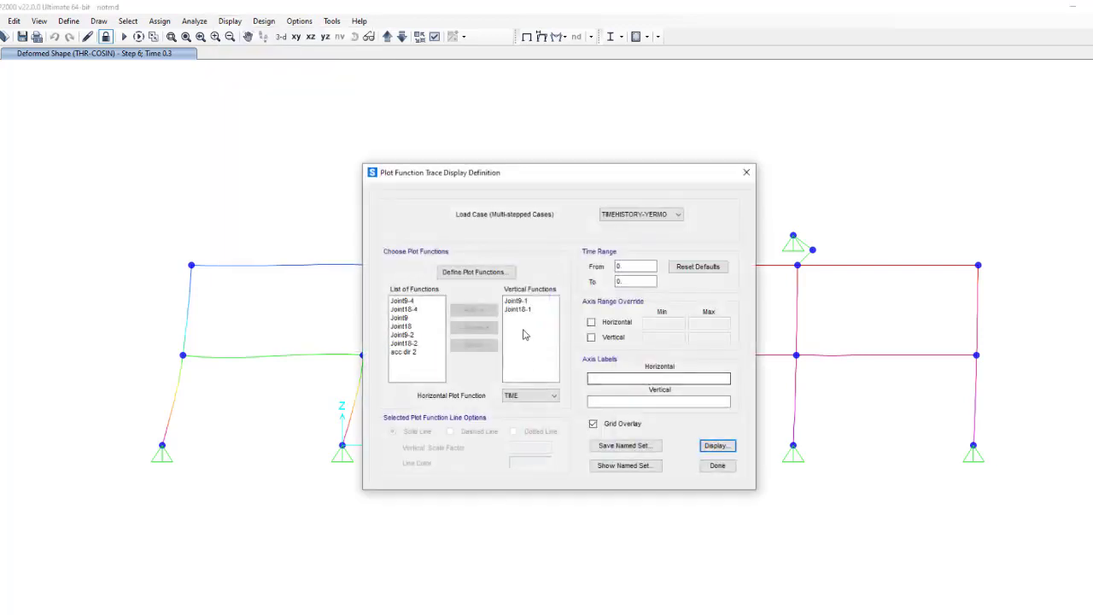
drag(516, 301, 518, 309)
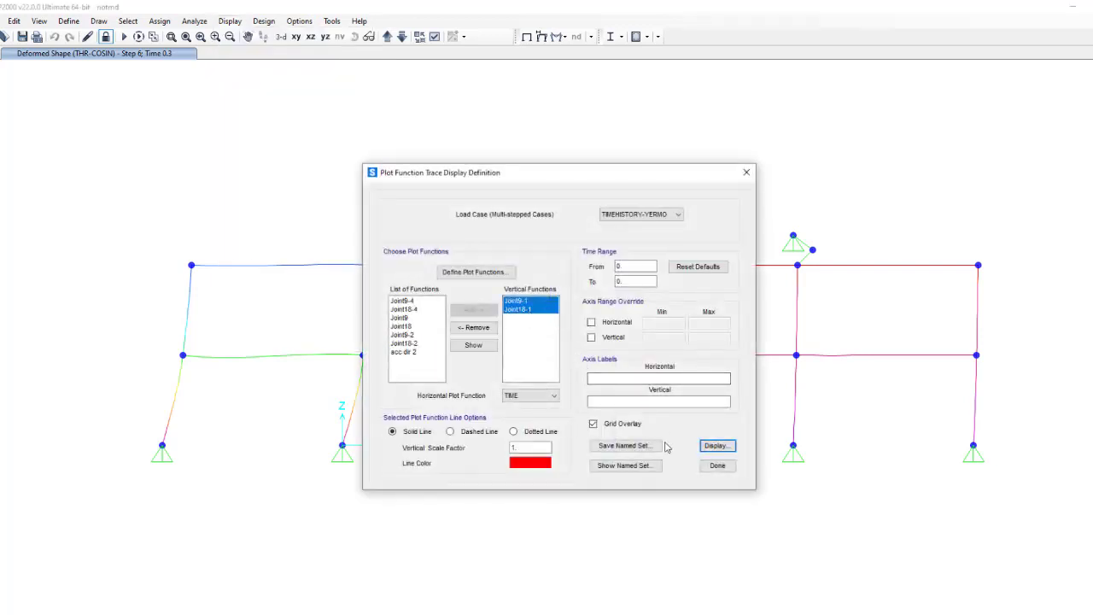
click(716, 446)
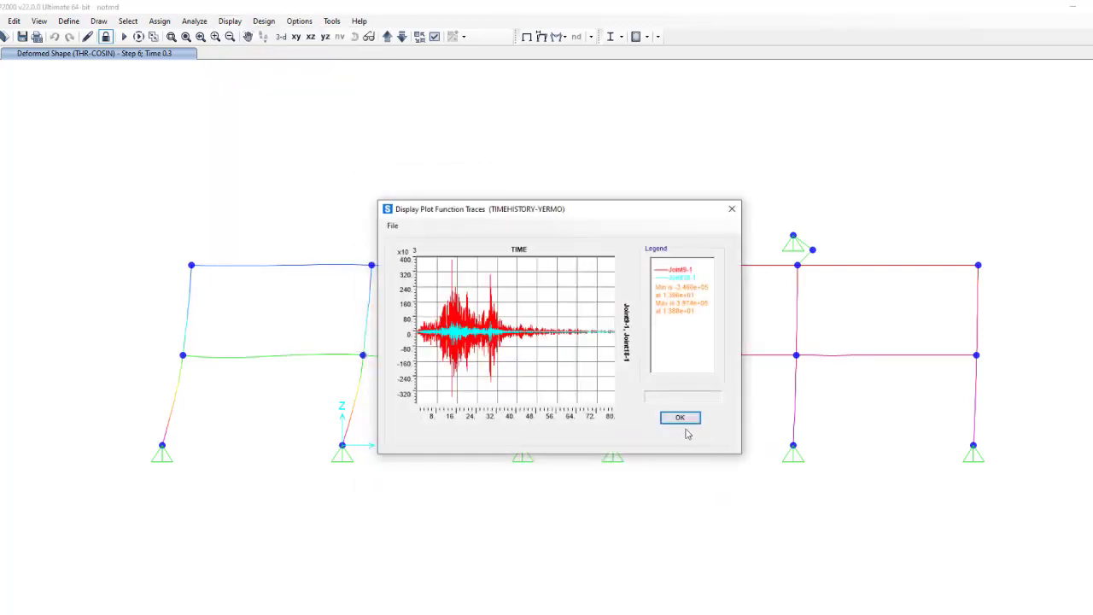
click(680, 418)
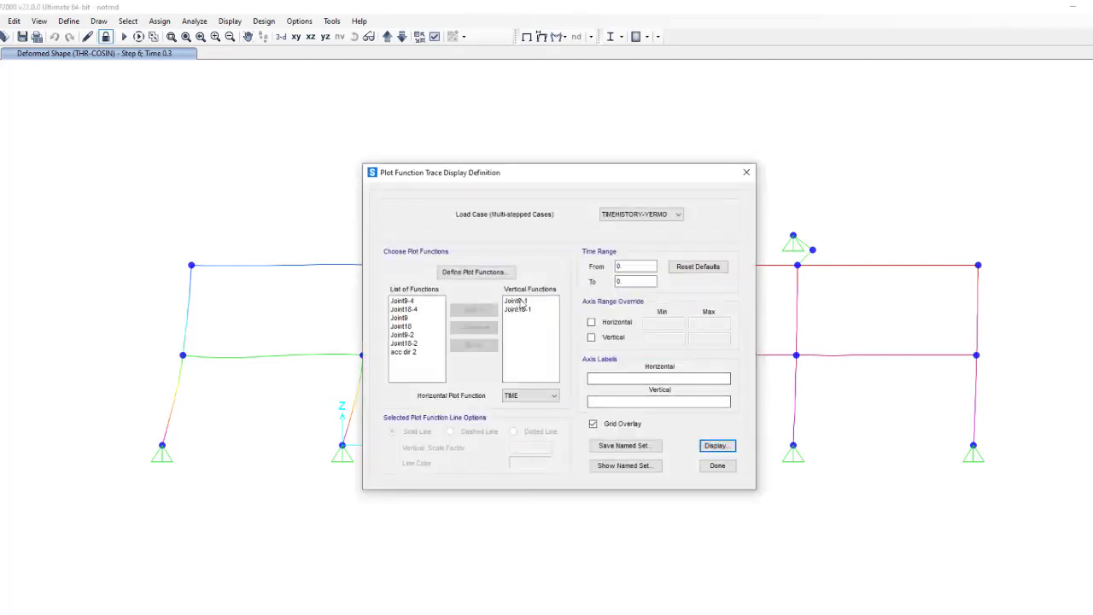
Save both traces as a new named plot set called TIMEHISTORY-YERMO
click(626, 445)
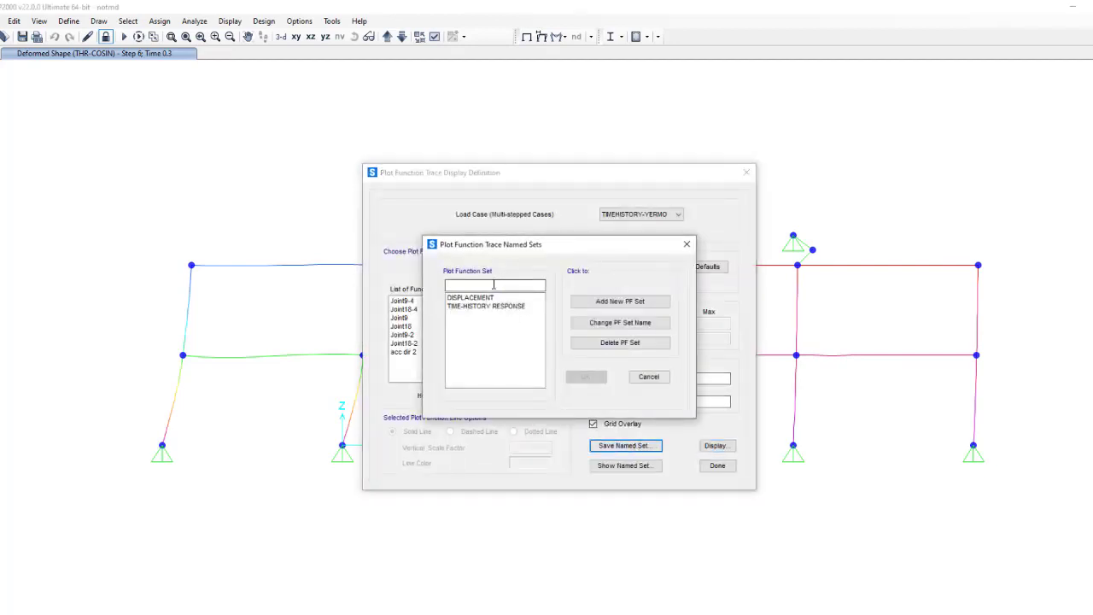
click(493, 284)
text(TIMEHISTORY-YERMO)
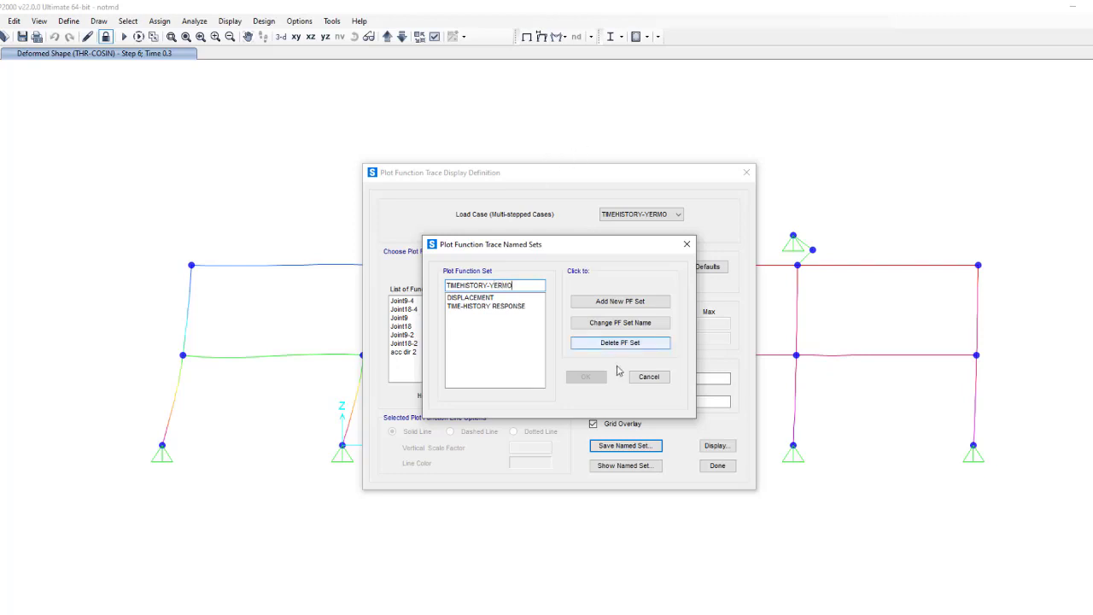
click(621, 301)
click(589, 378)
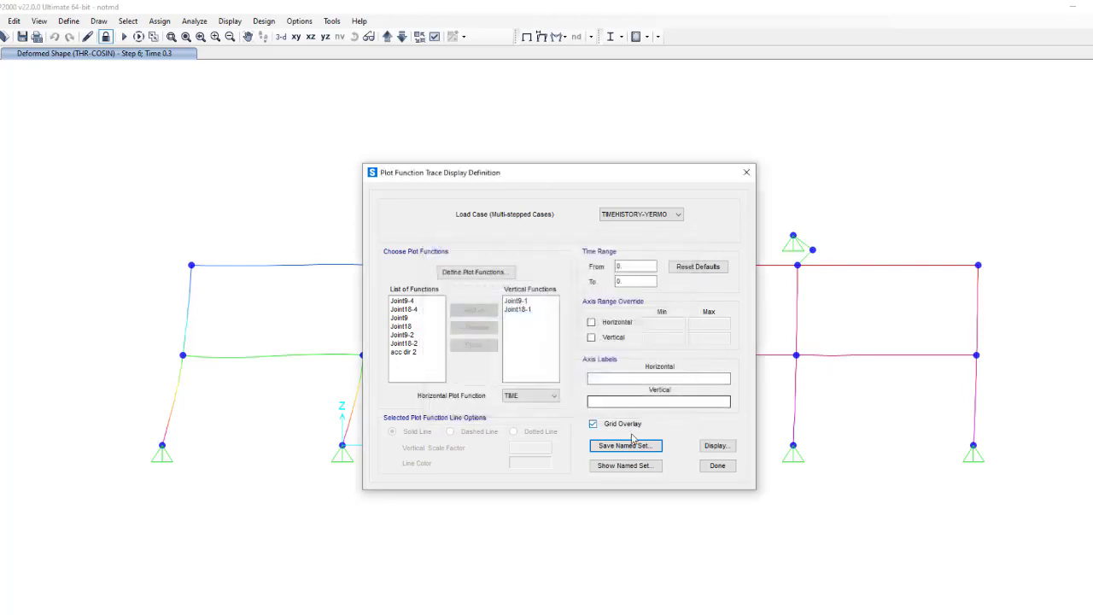
click(715, 466)
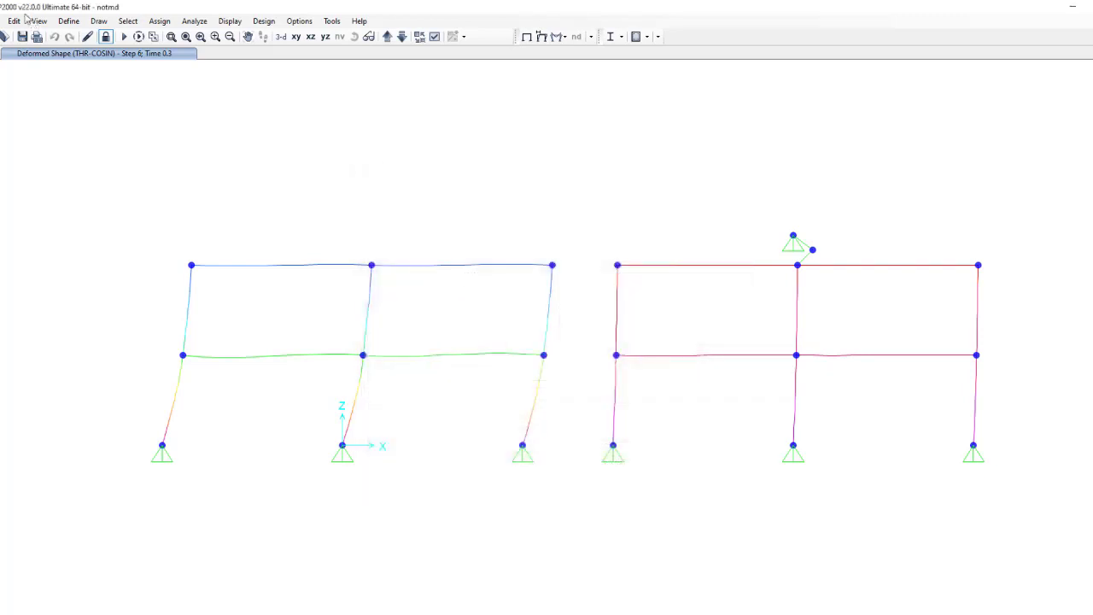
Start a multi-step animation AVI that shows a graph of the TIMEHISTORY-YERMO plot set
click(3, 20)
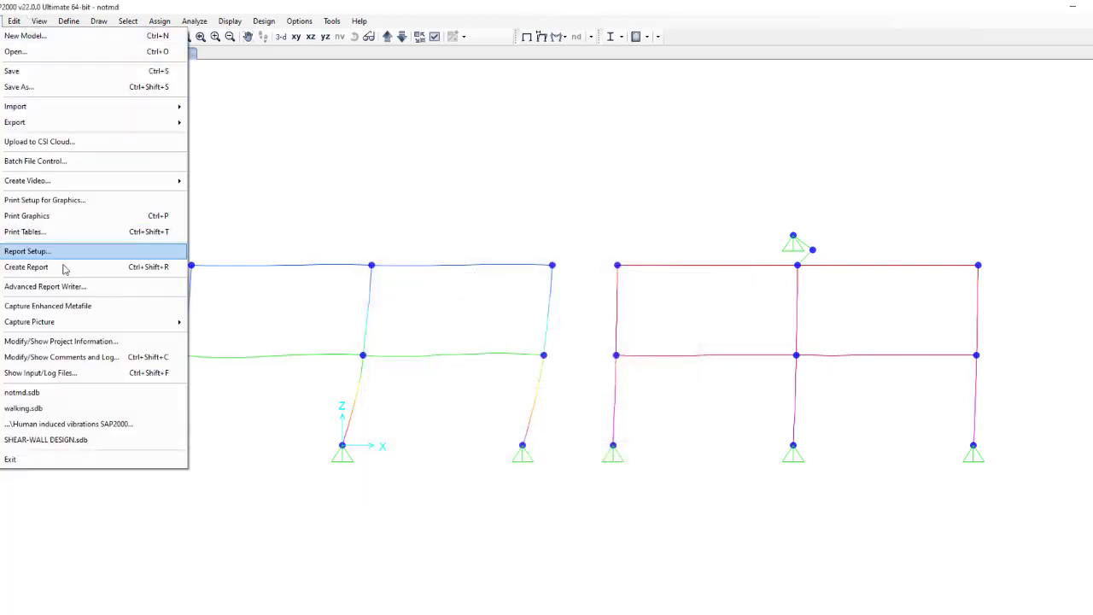
mouse_move(114, 180)
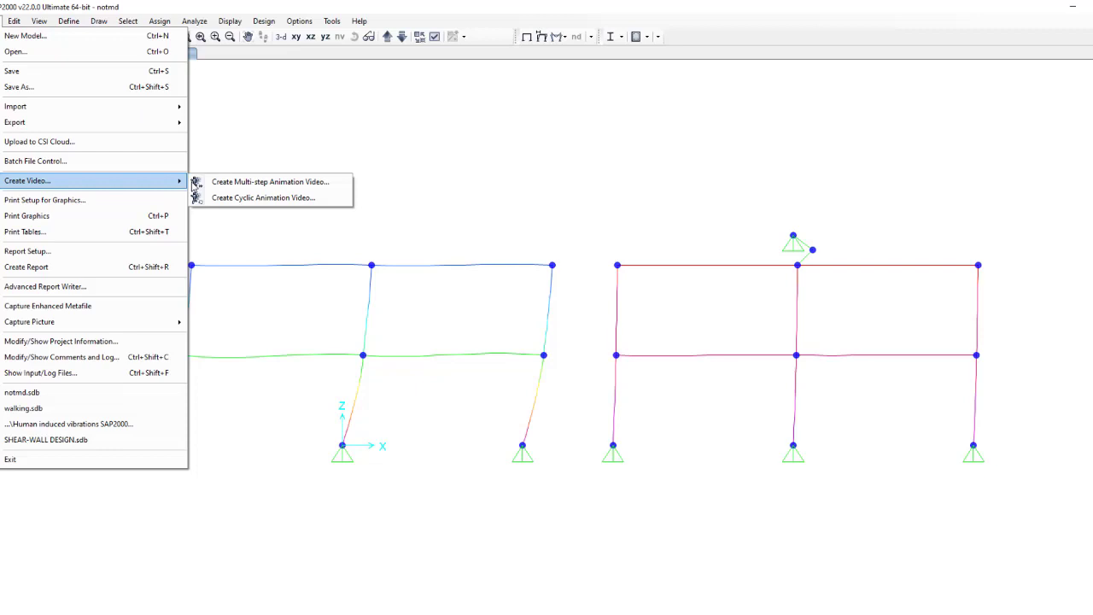
click(239, 182)
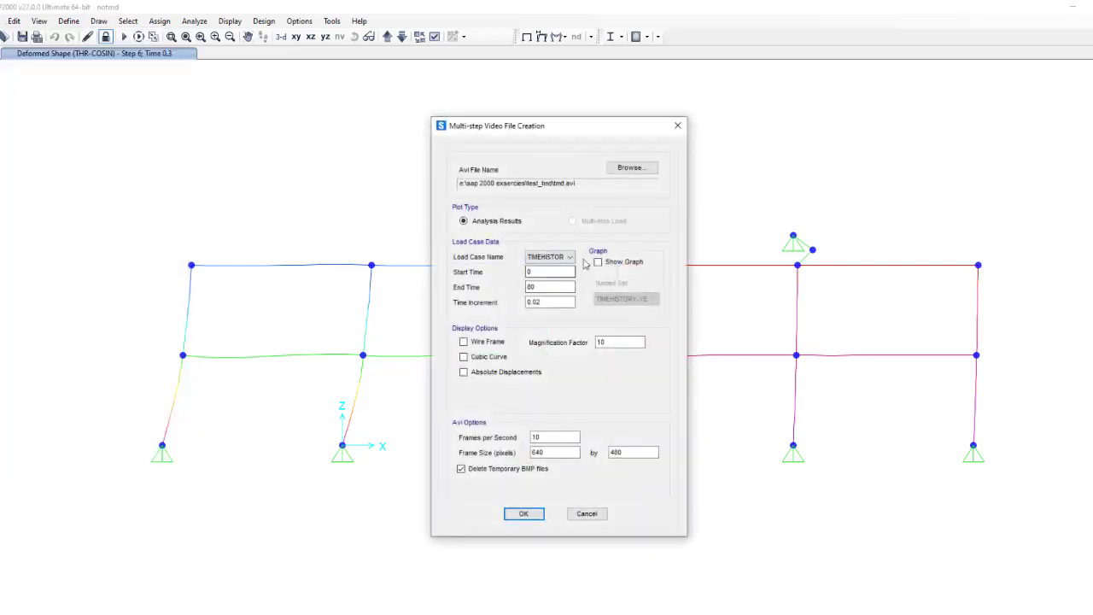
click(599, 263)
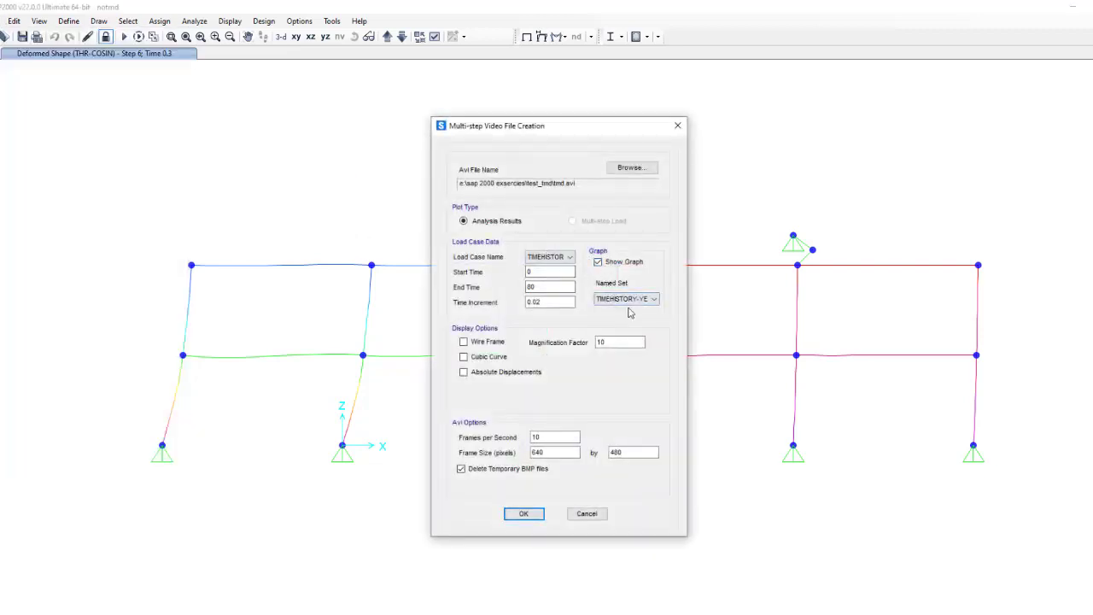
click(622, 301)
click(626, 328)
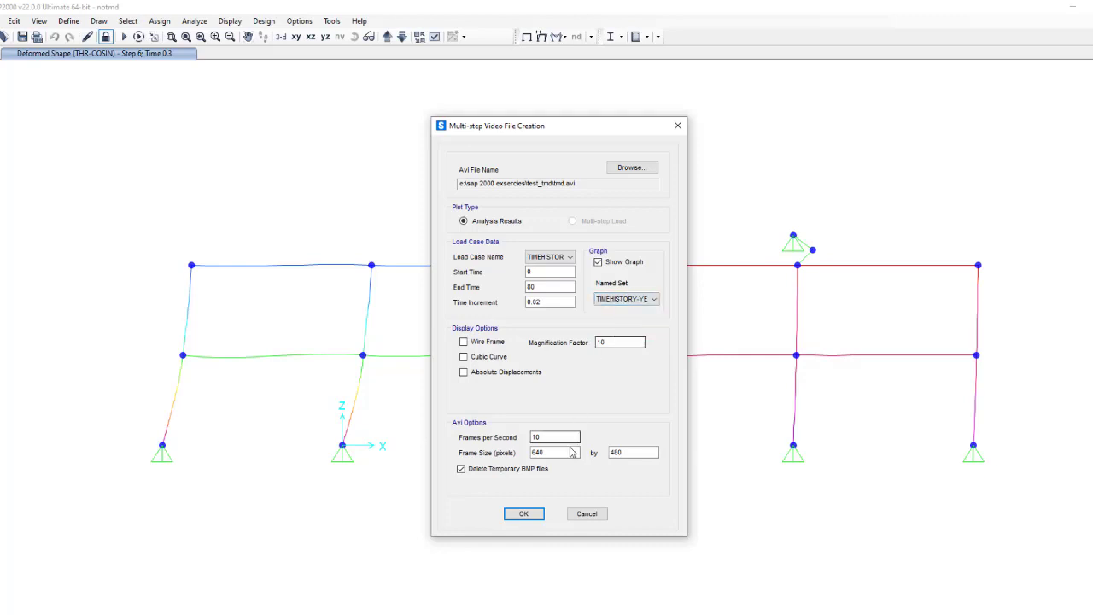
click(527, 515)
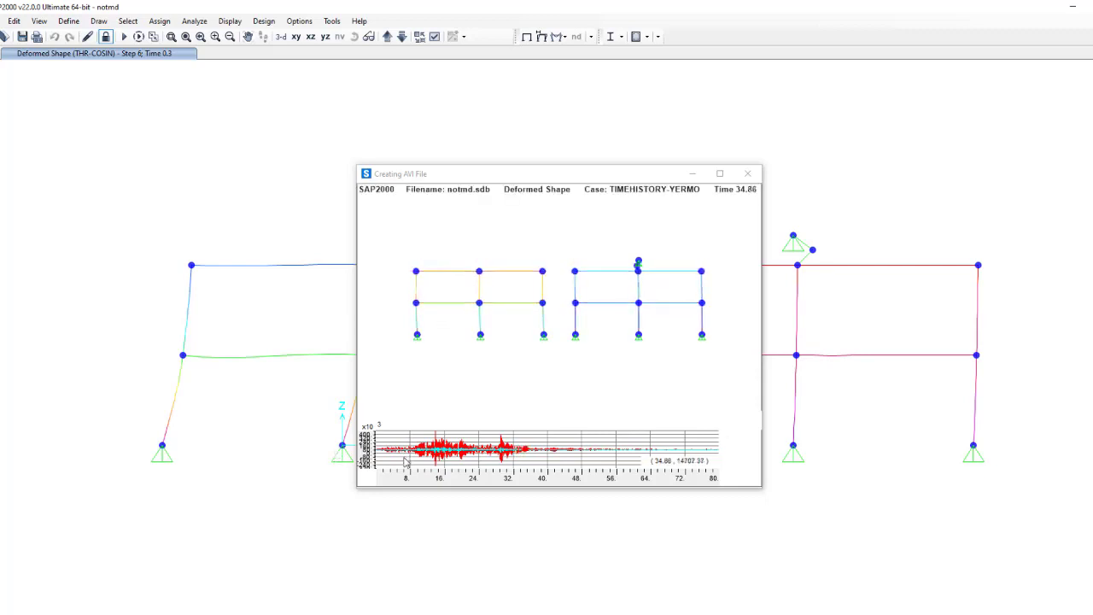
Stop the AVI rendering early and dismiss the video write error
click(747, 173)
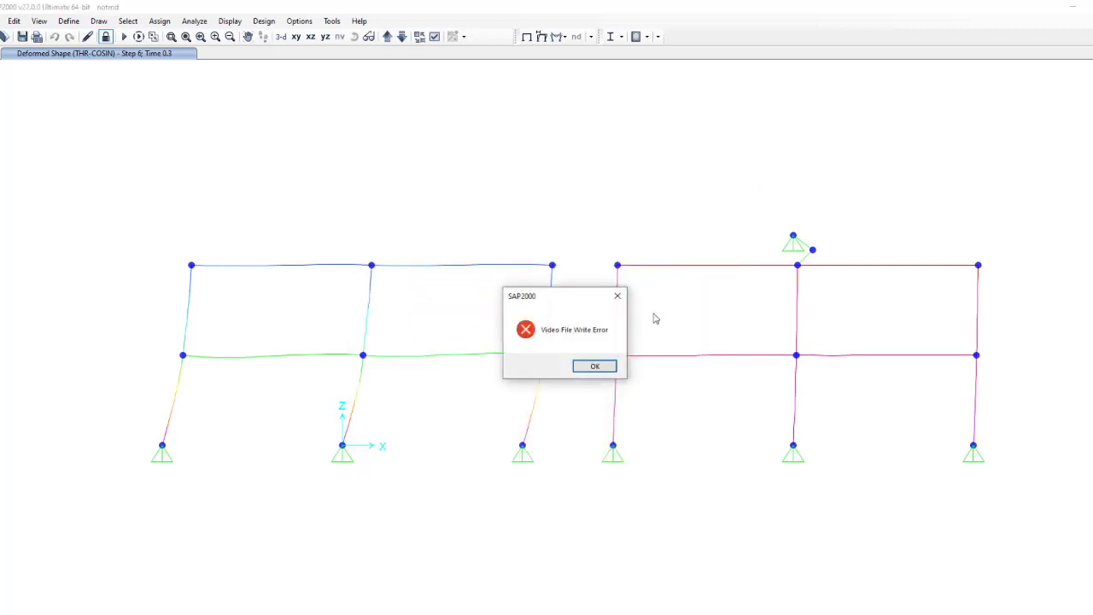
click(593, 366)
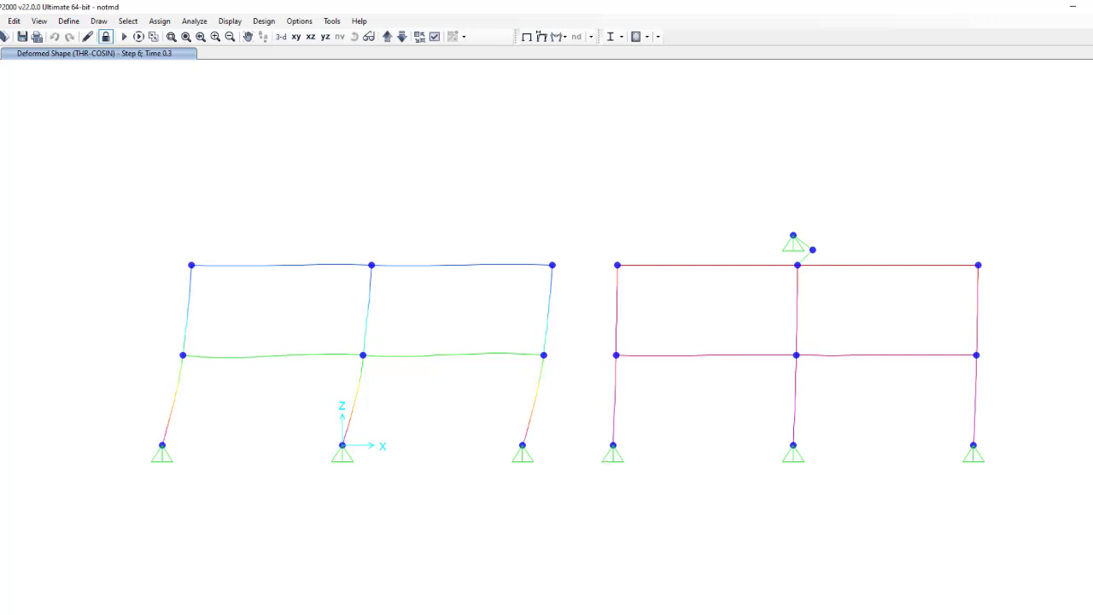
click(959, 596)
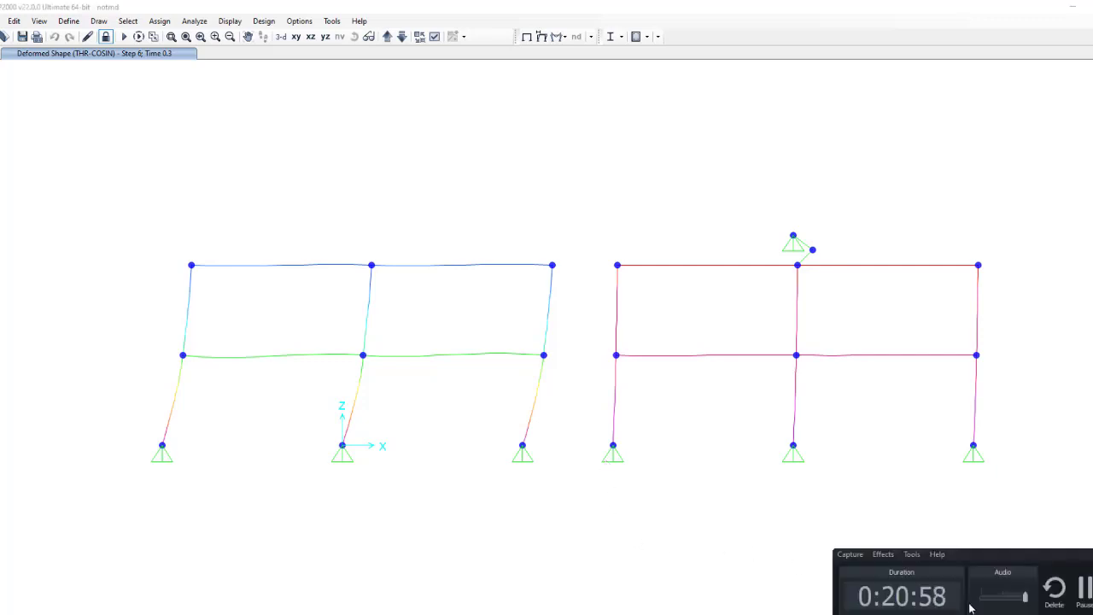